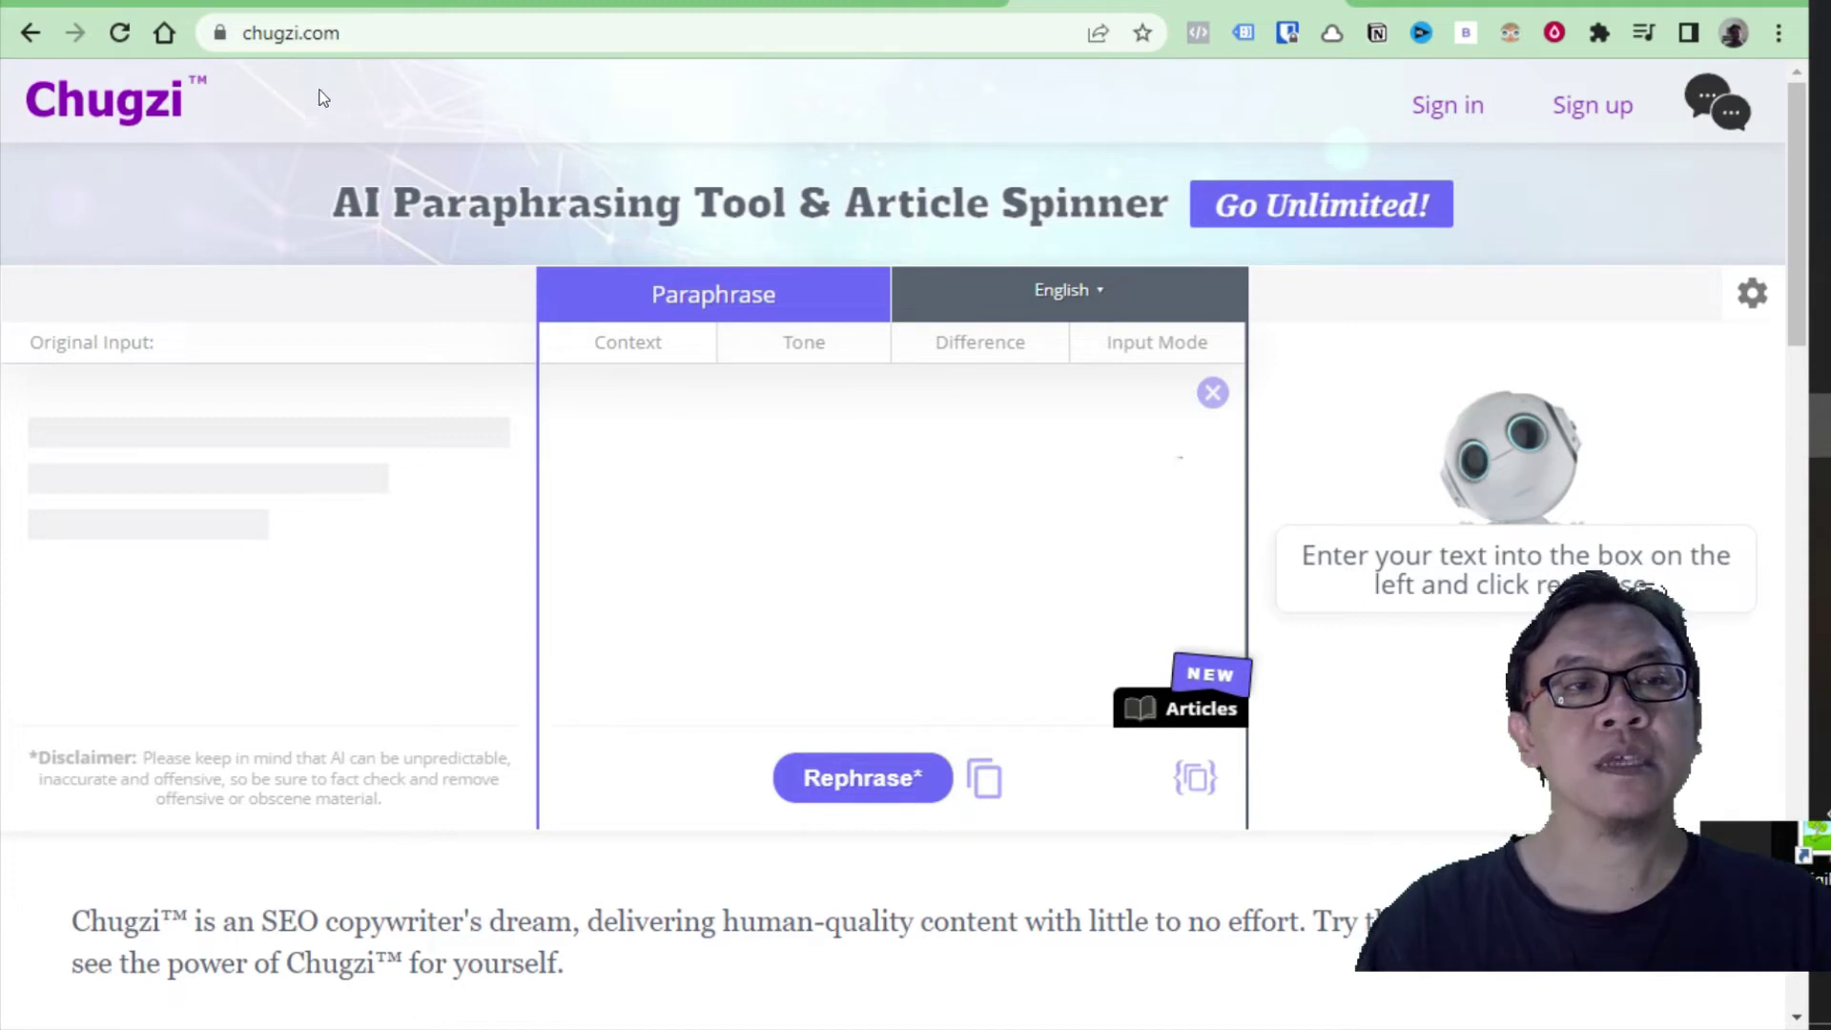
- Switch to the WordPress dashboard and open the list of all posts
{"action": "left_click", "coordinate": [217, 5]}
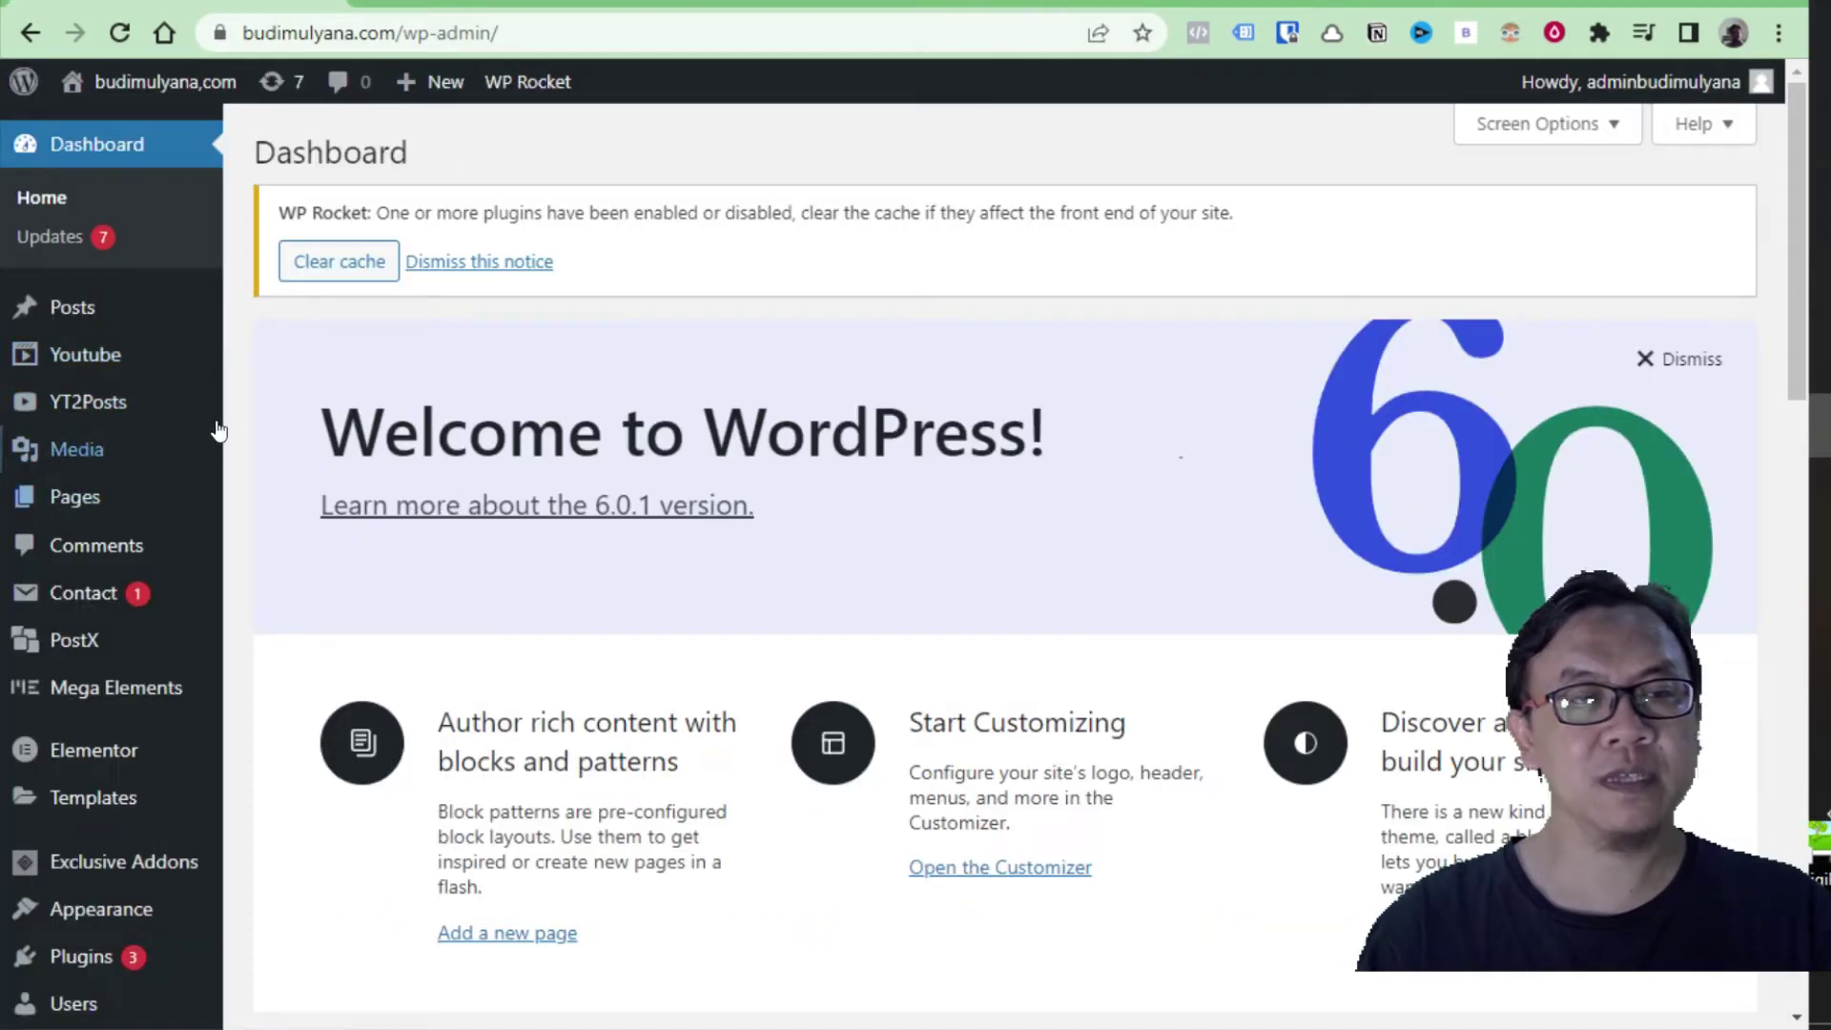
{"action": "mouse_move", "coordinate": [106, 497]}
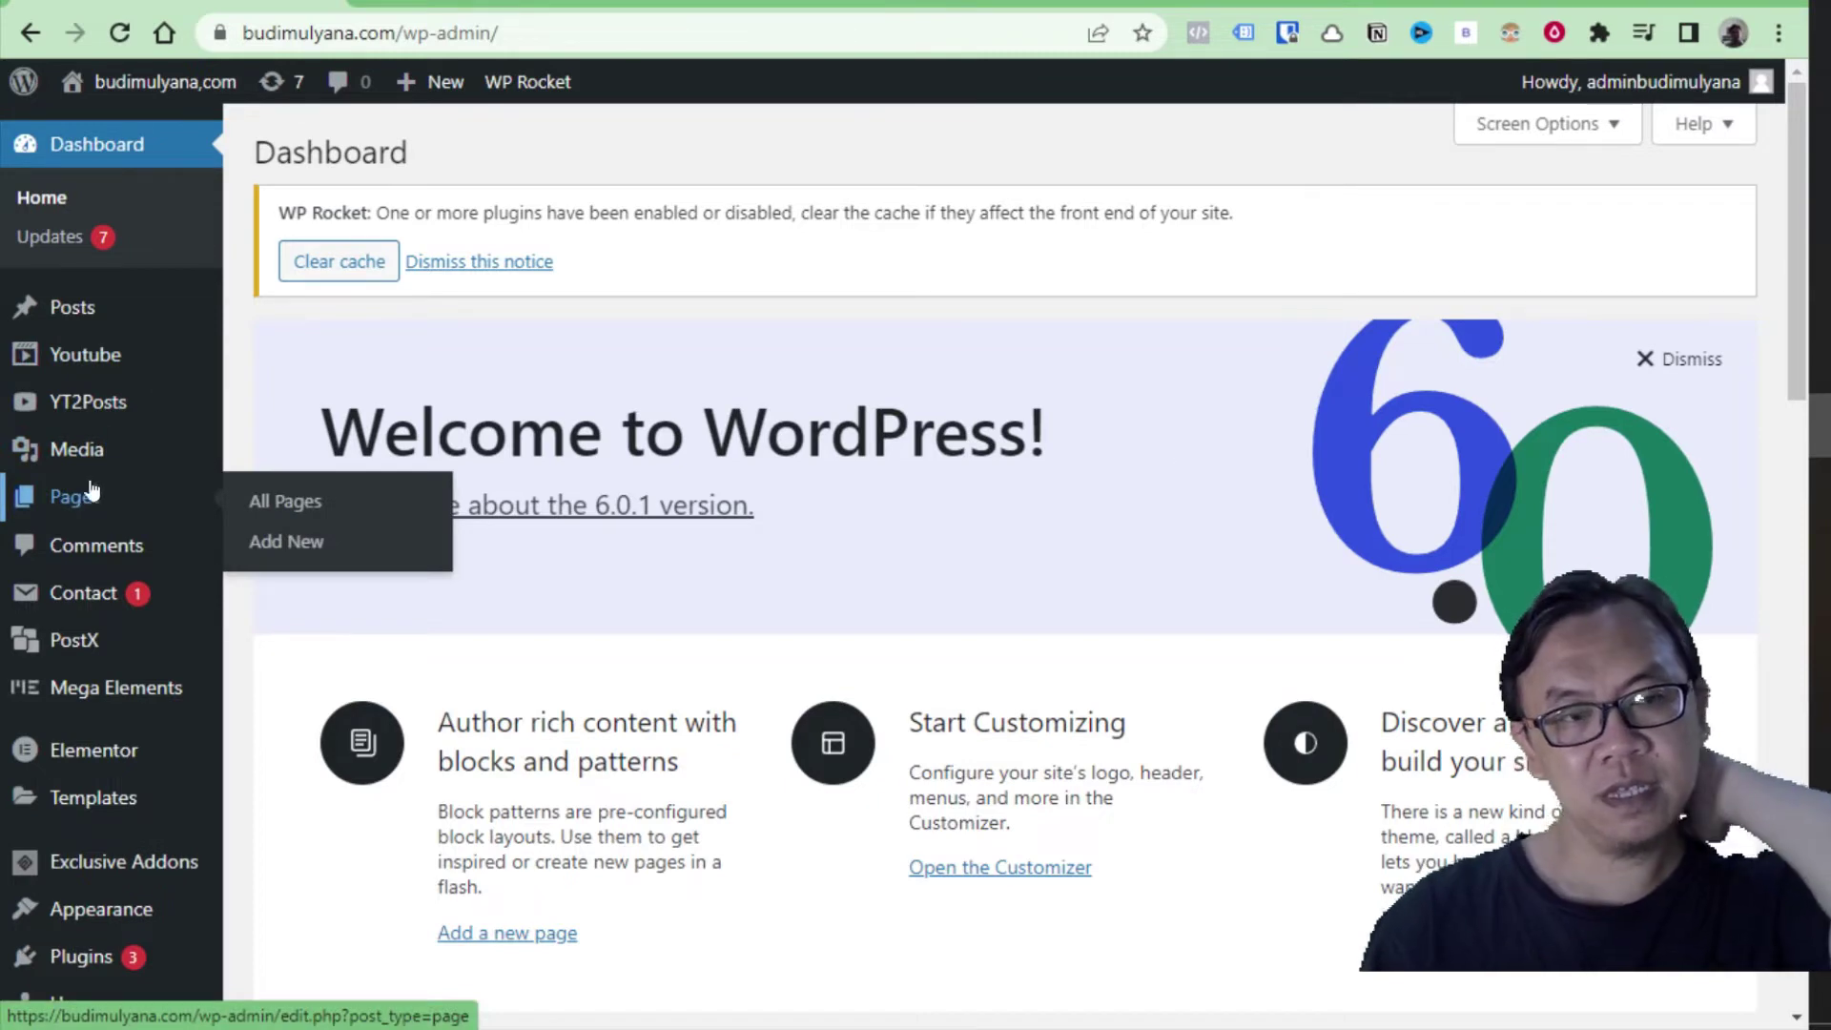
{"action": "mouse_move", "coordinate": [94, 296]}
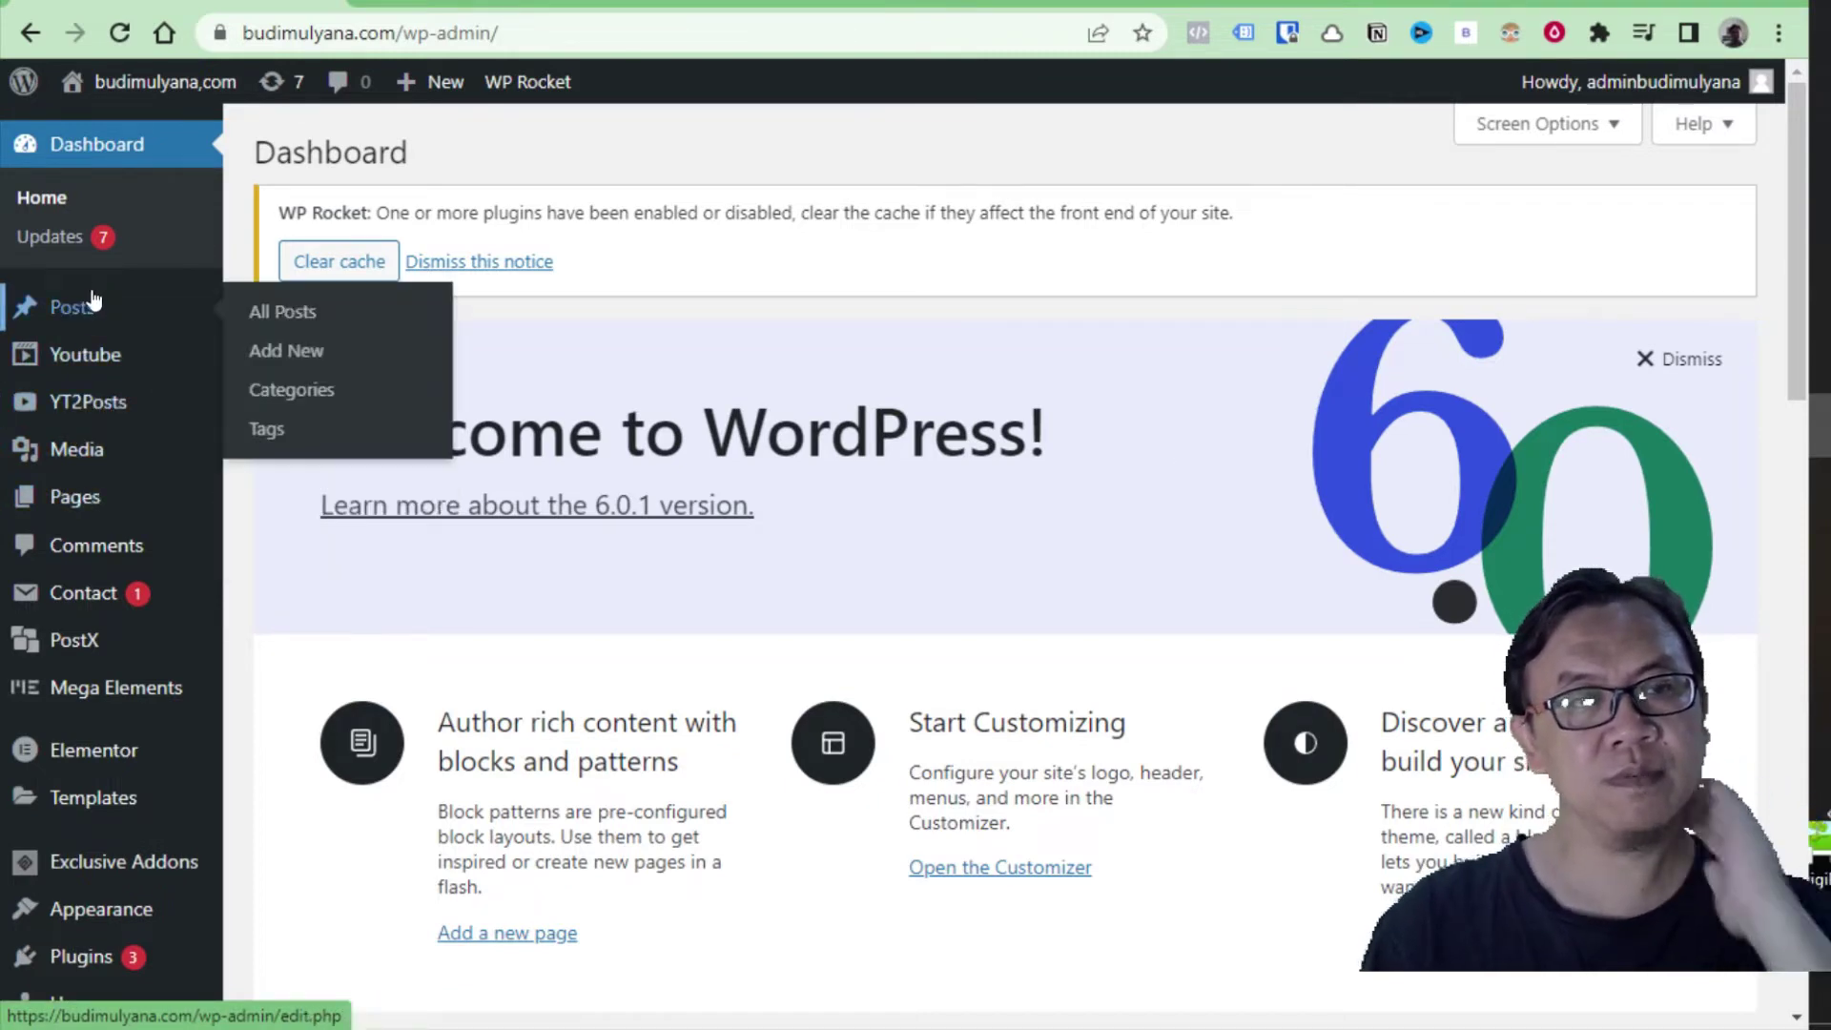
{"action": "left_click", "coordinate": [284, 328]}
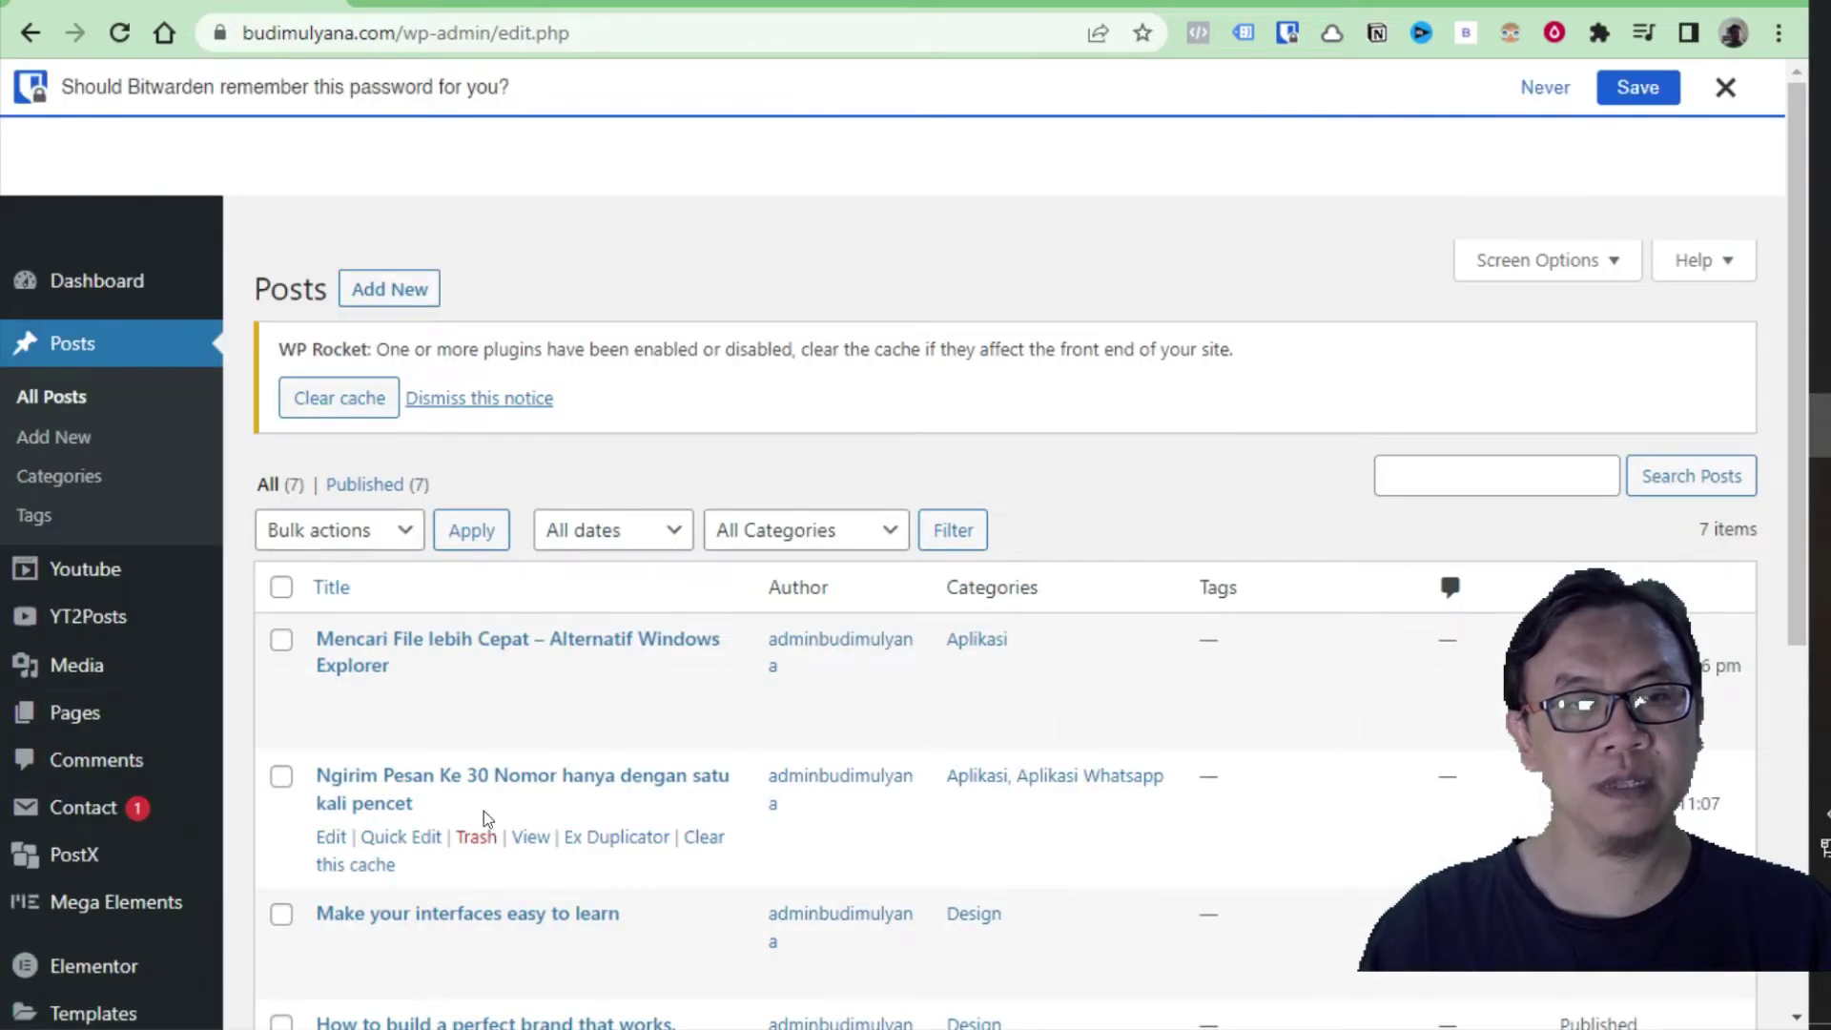
- Open the post "Make your interfaces easy to learn" for editing
{"action": "scroll", "coordinate": [506, 799], "scroll_direction": "down", "scroll_amount": 3}
{"action": "scroll", "coordinate": [506, 799], "scroll_direction": "down", "scroll_amount": 2}
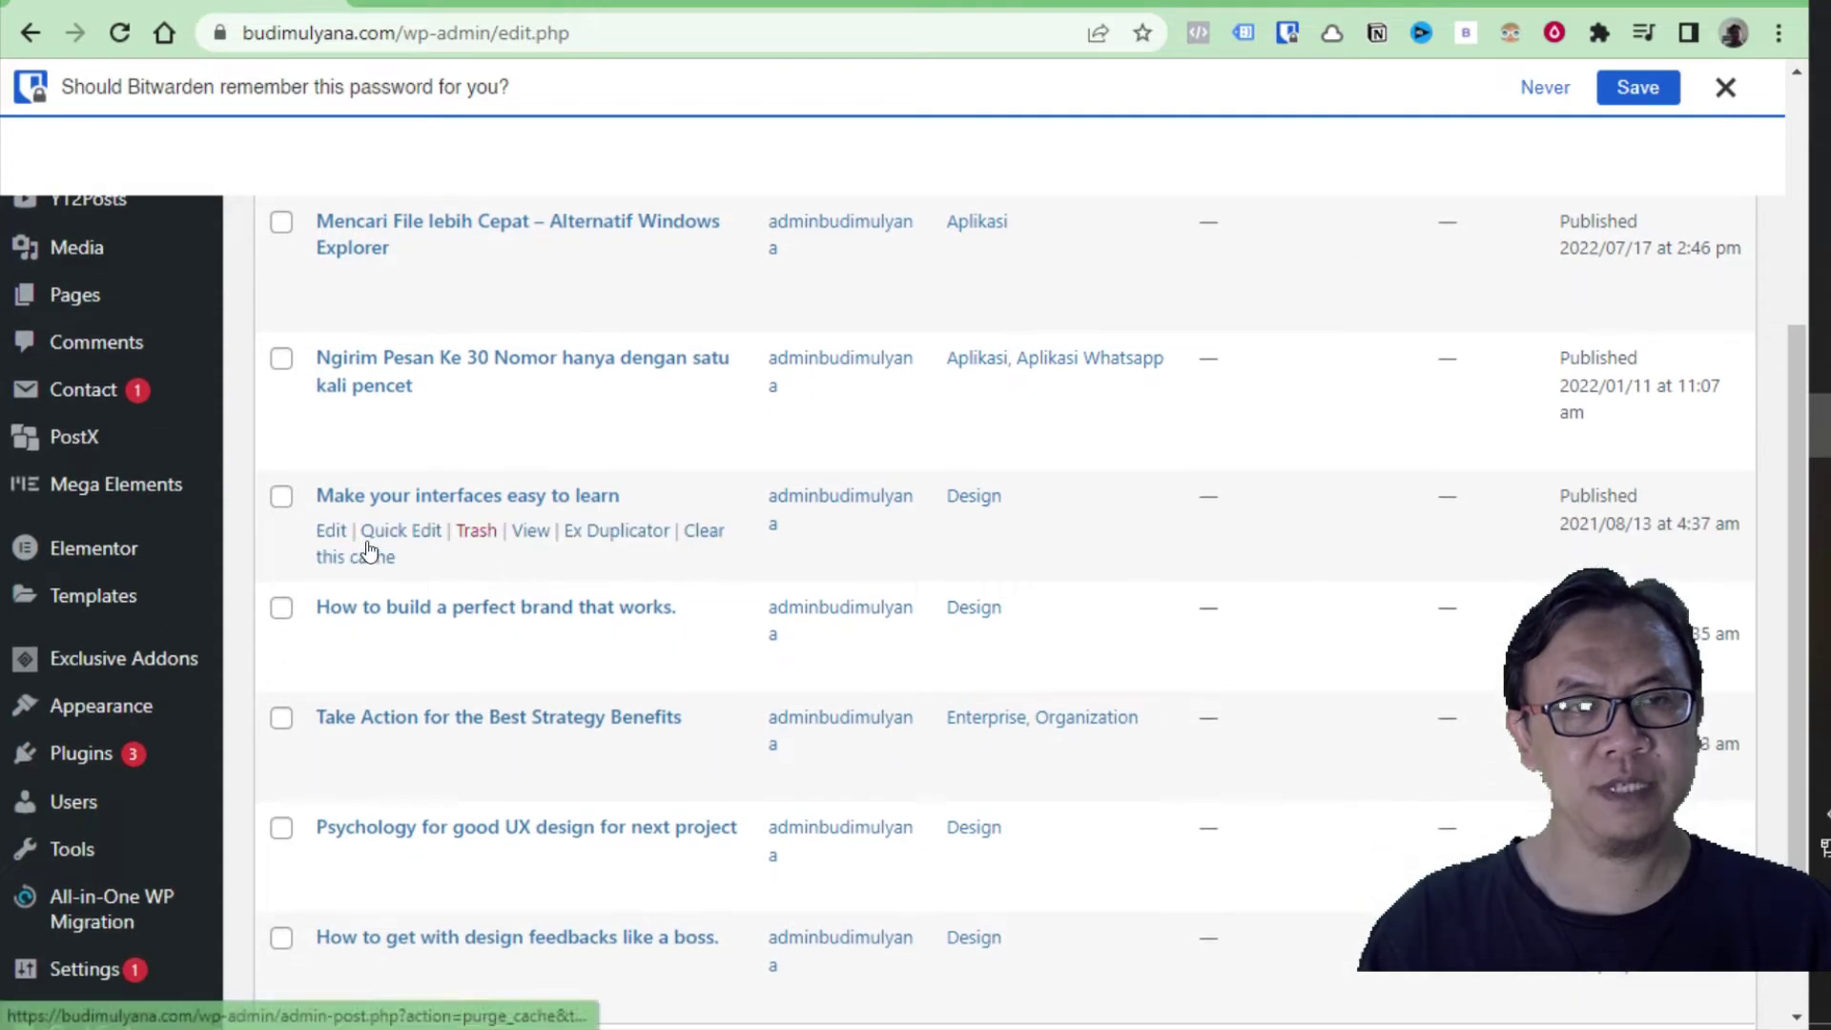
{"action": "left_click", "coordinate": [333, 530]}
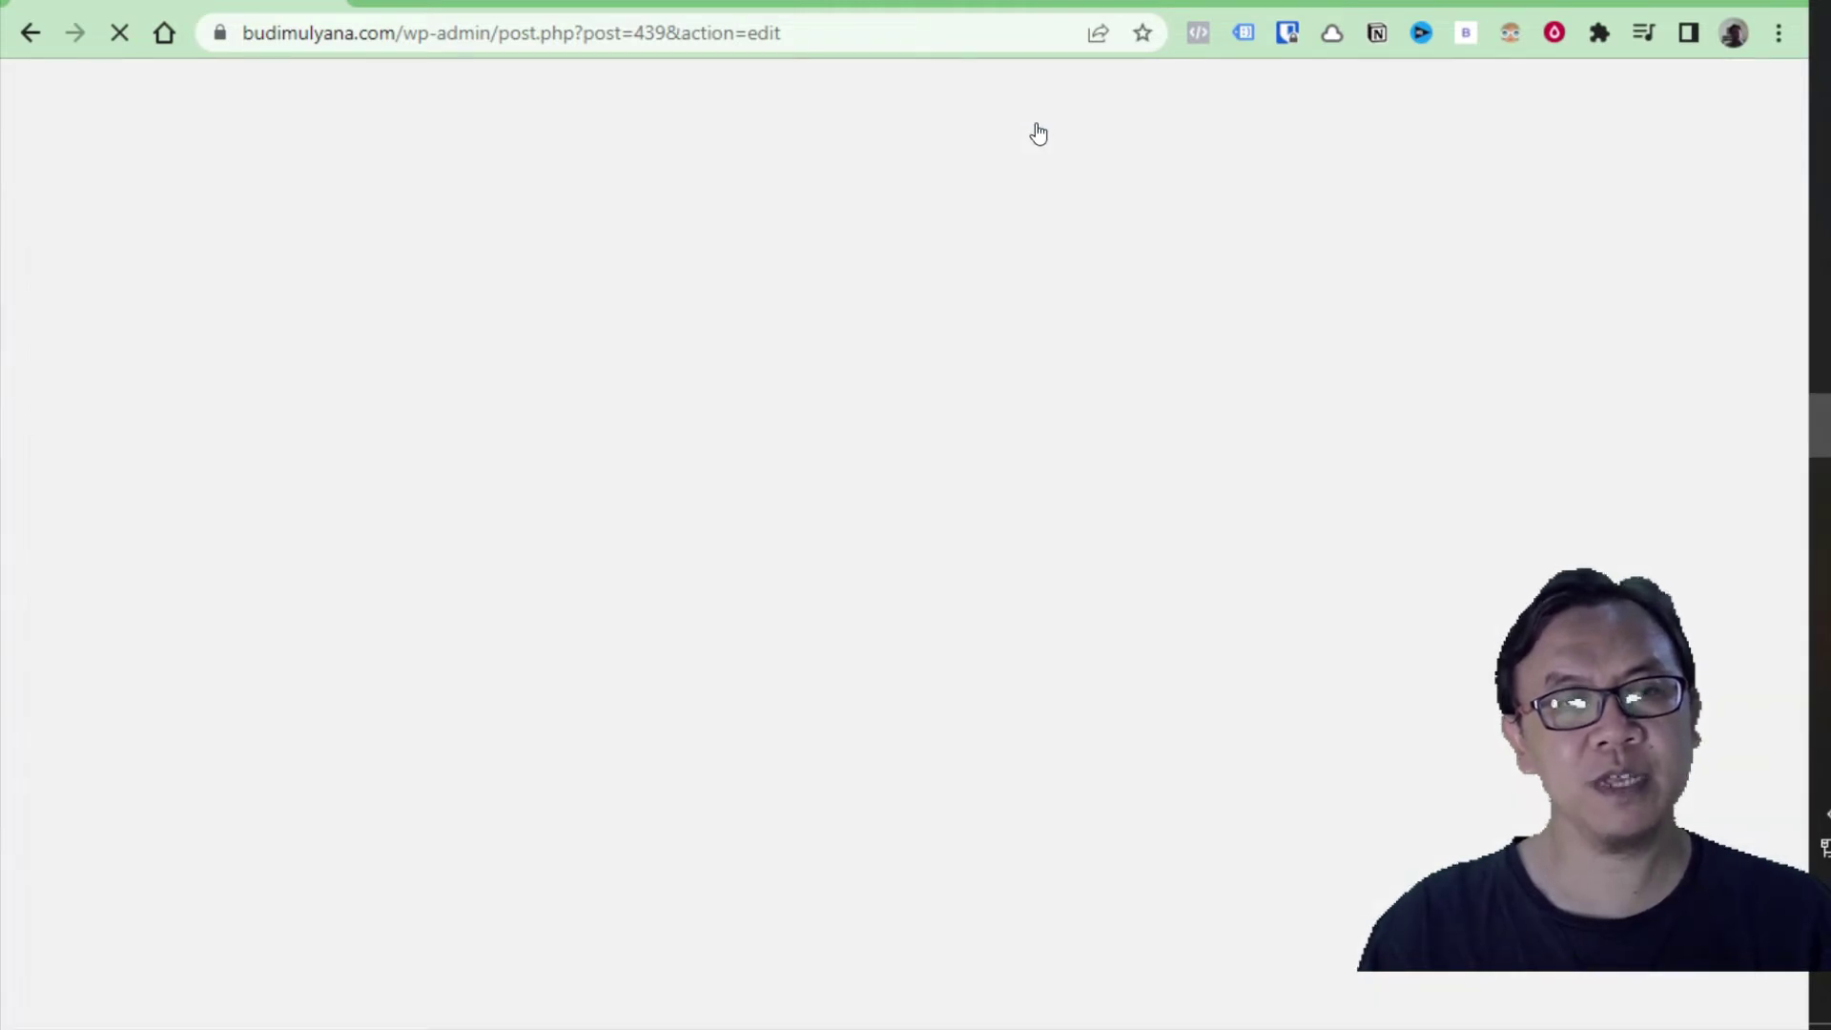
- Glance at the Chugzi paraphrasing page, then return to the post editor and dismiss the Bitwarden save-password prompt
{"action": "left_click", "coordinate": [1185, 2]}
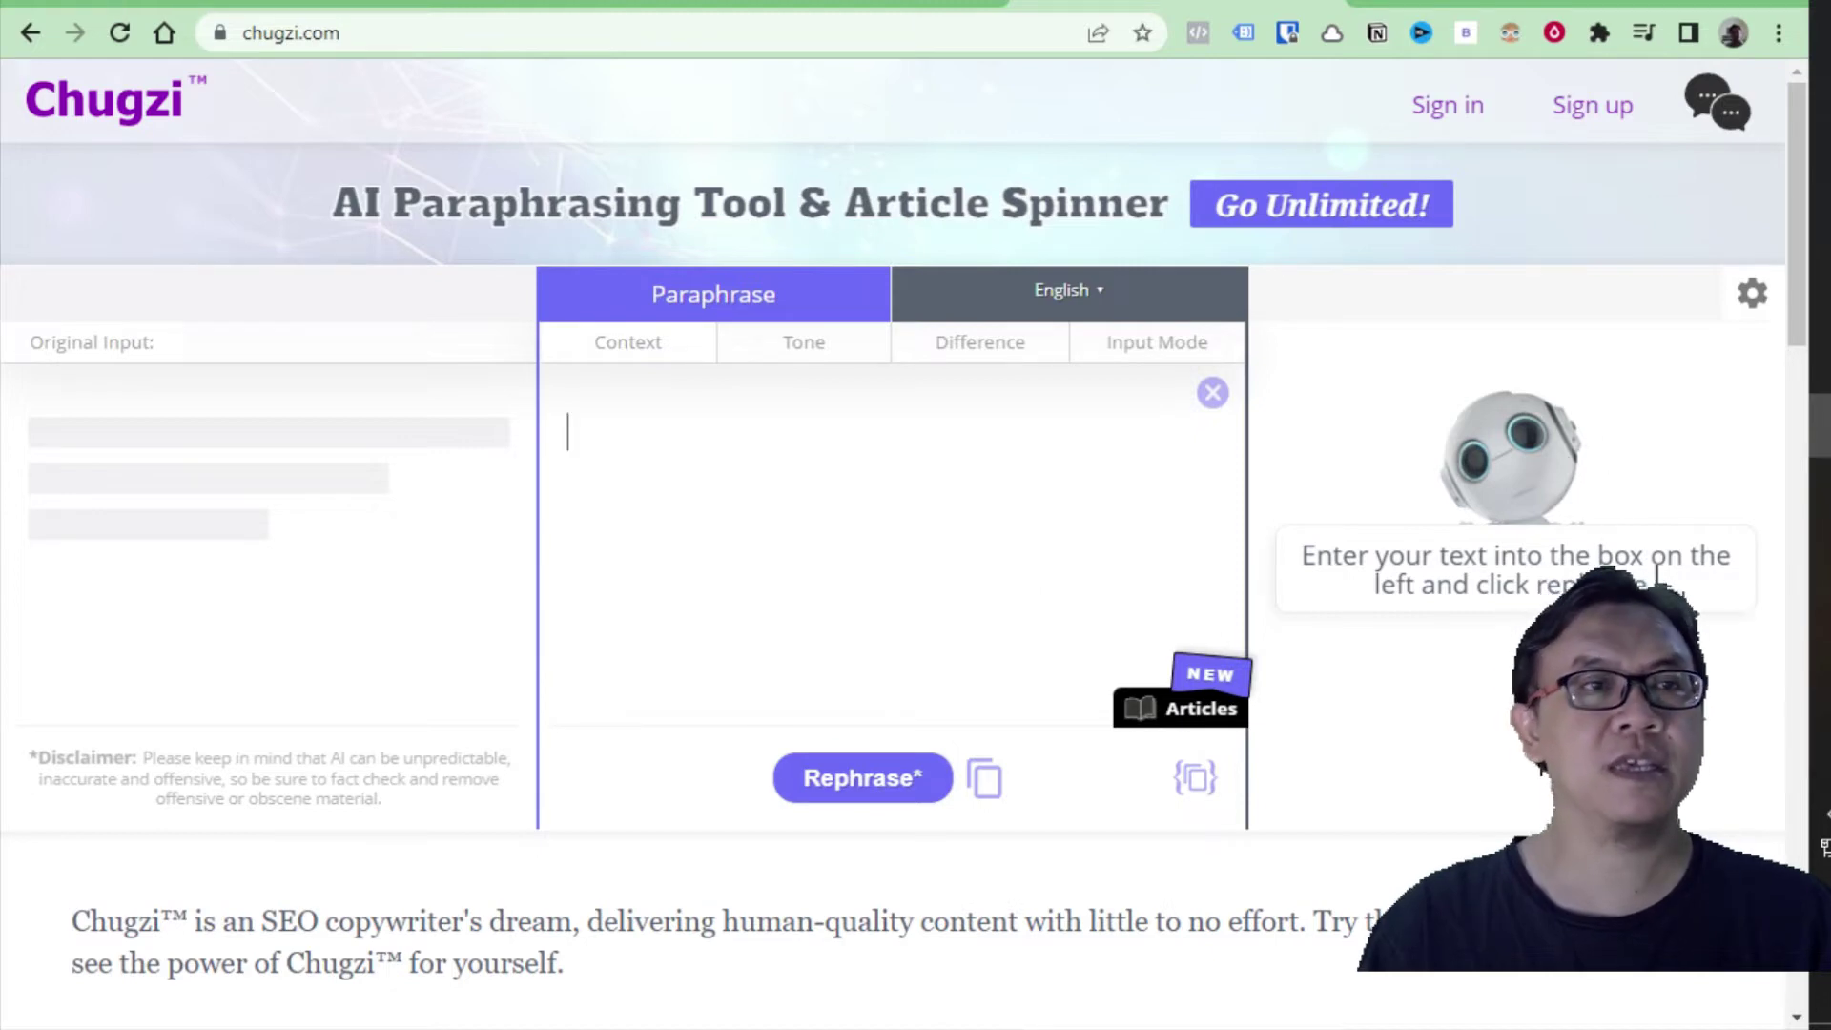
{"action": "left_click", "coordinate": [227, 3]}
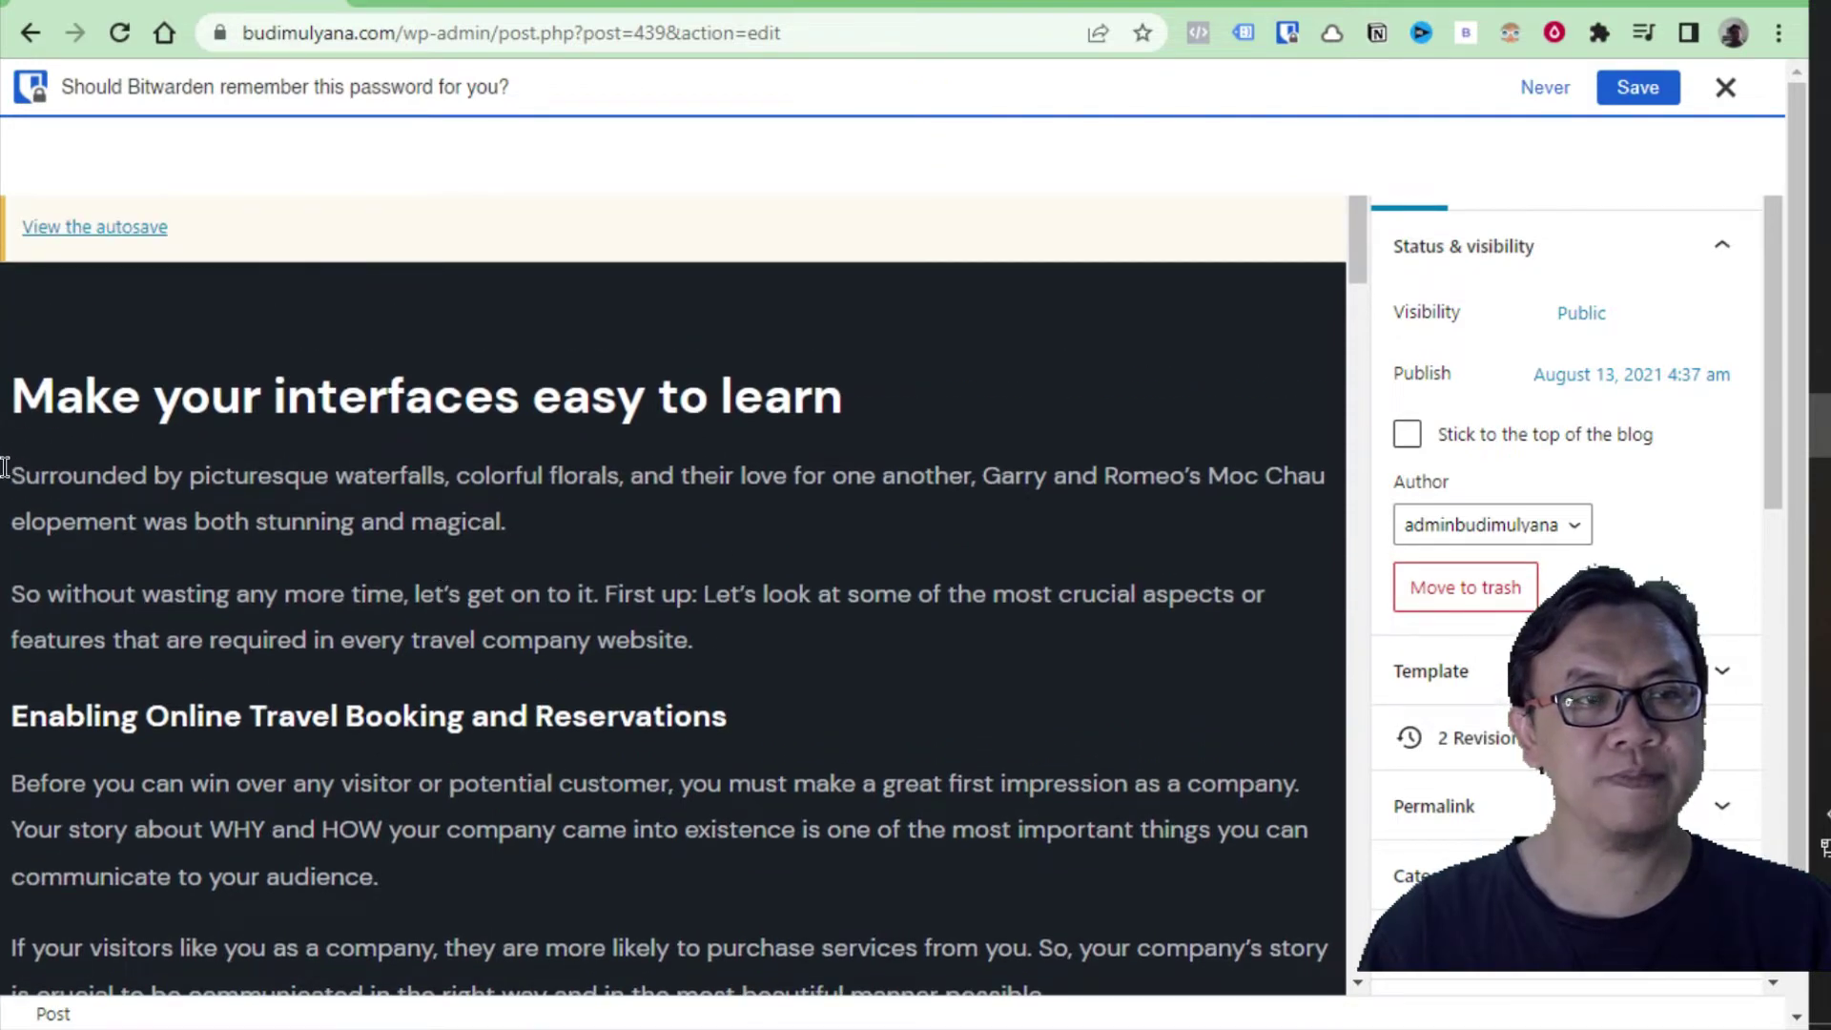
{"action": "left_click_drag", "start_coordinate": [339, 523], "coordinate": [11, 475]}
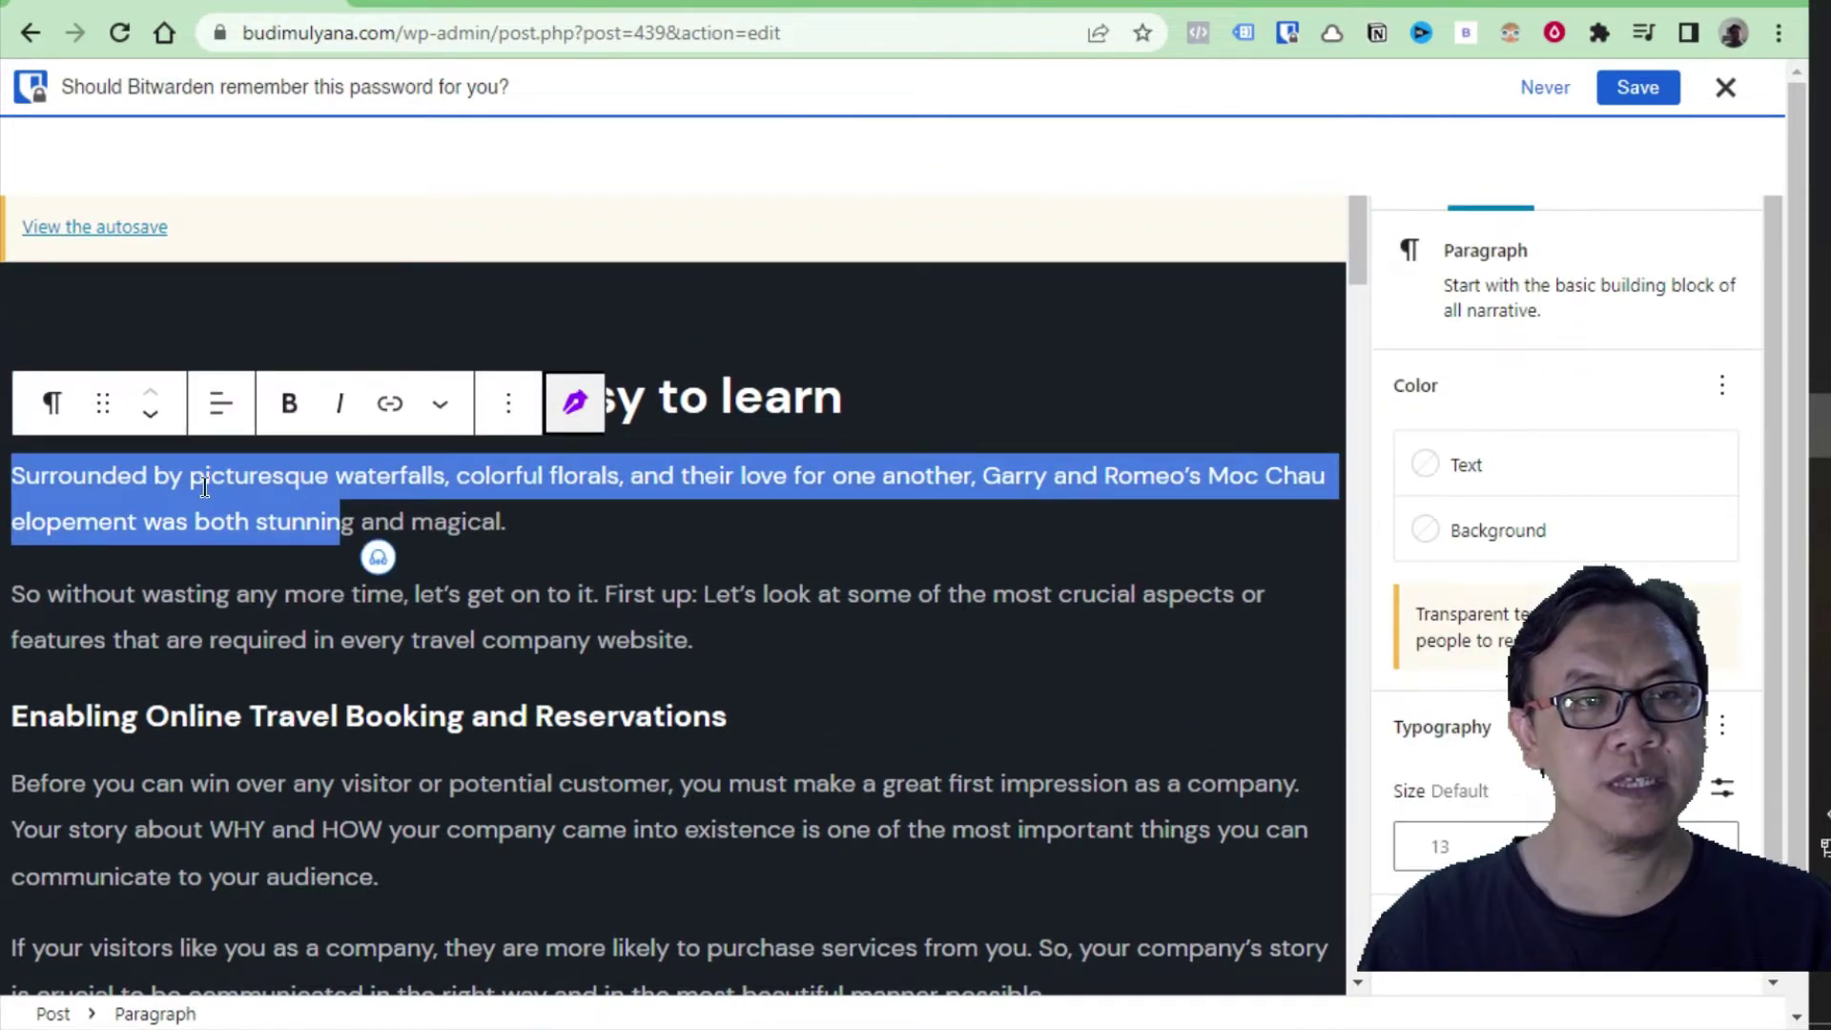
{"action": "left_click", "coordinate": [272, 477]}
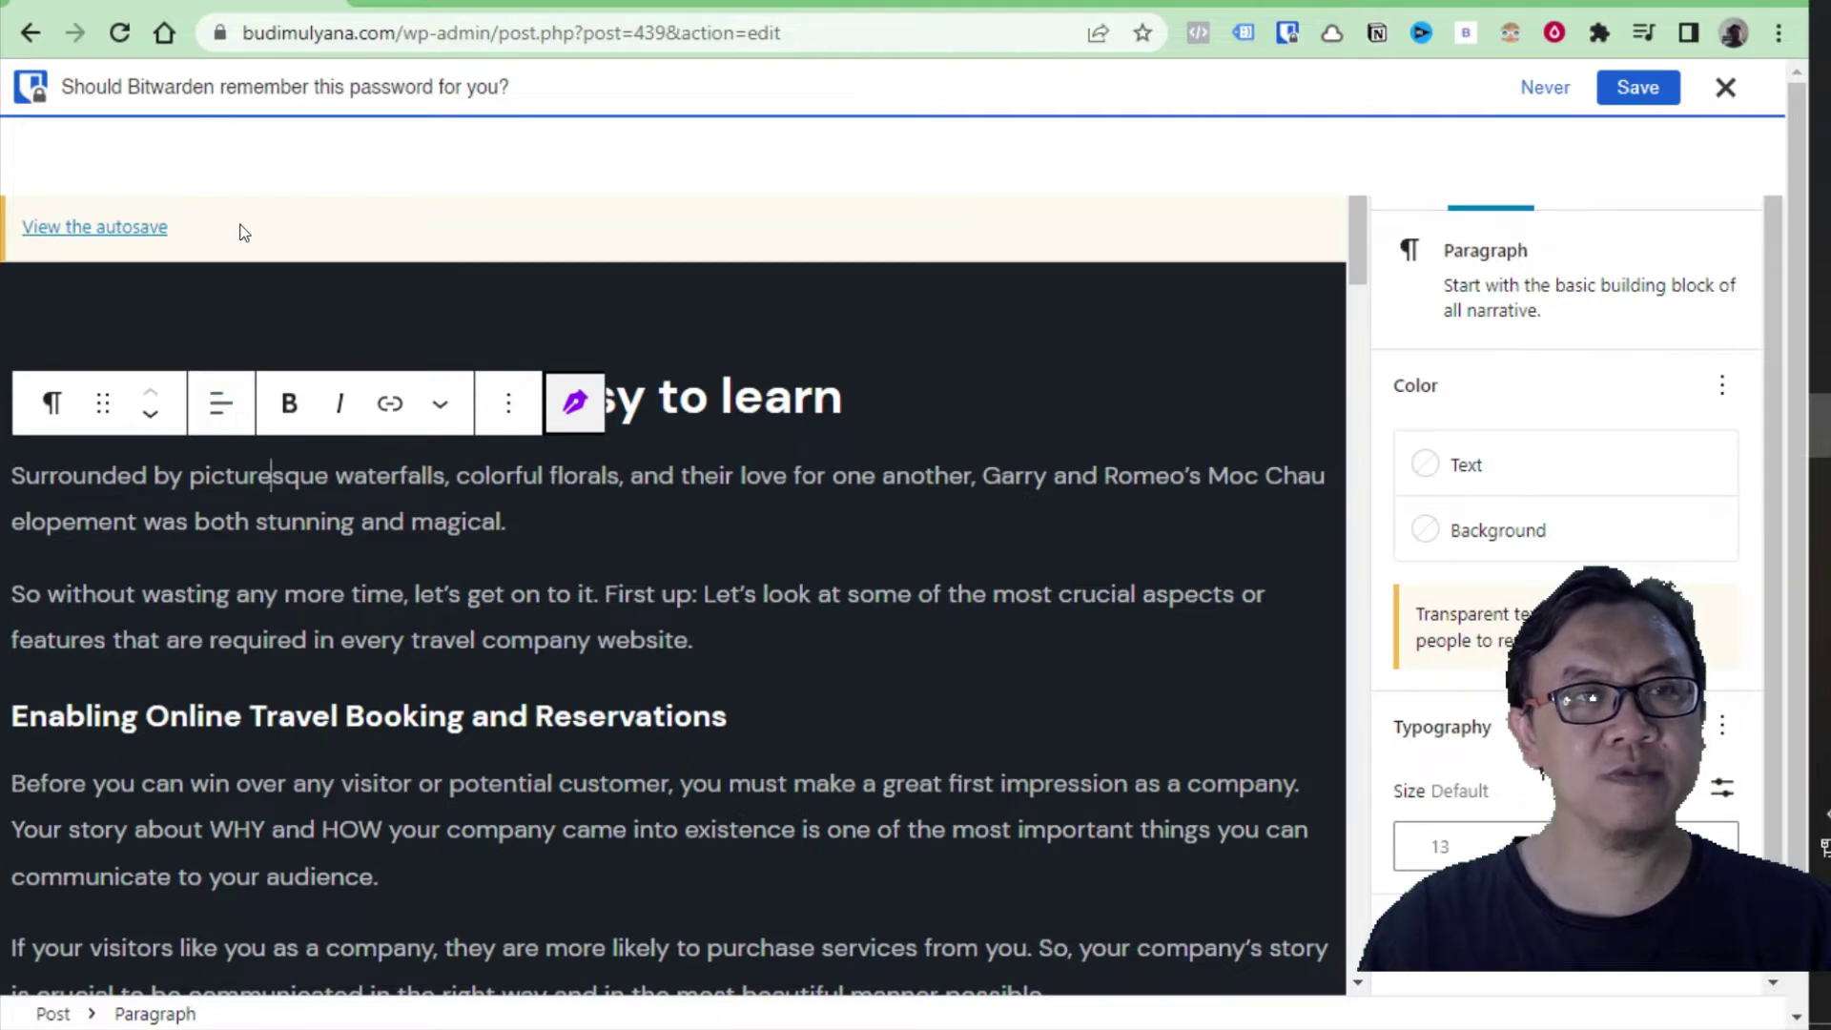
{"action": "left_click", "coordinate": [1725, 86]}
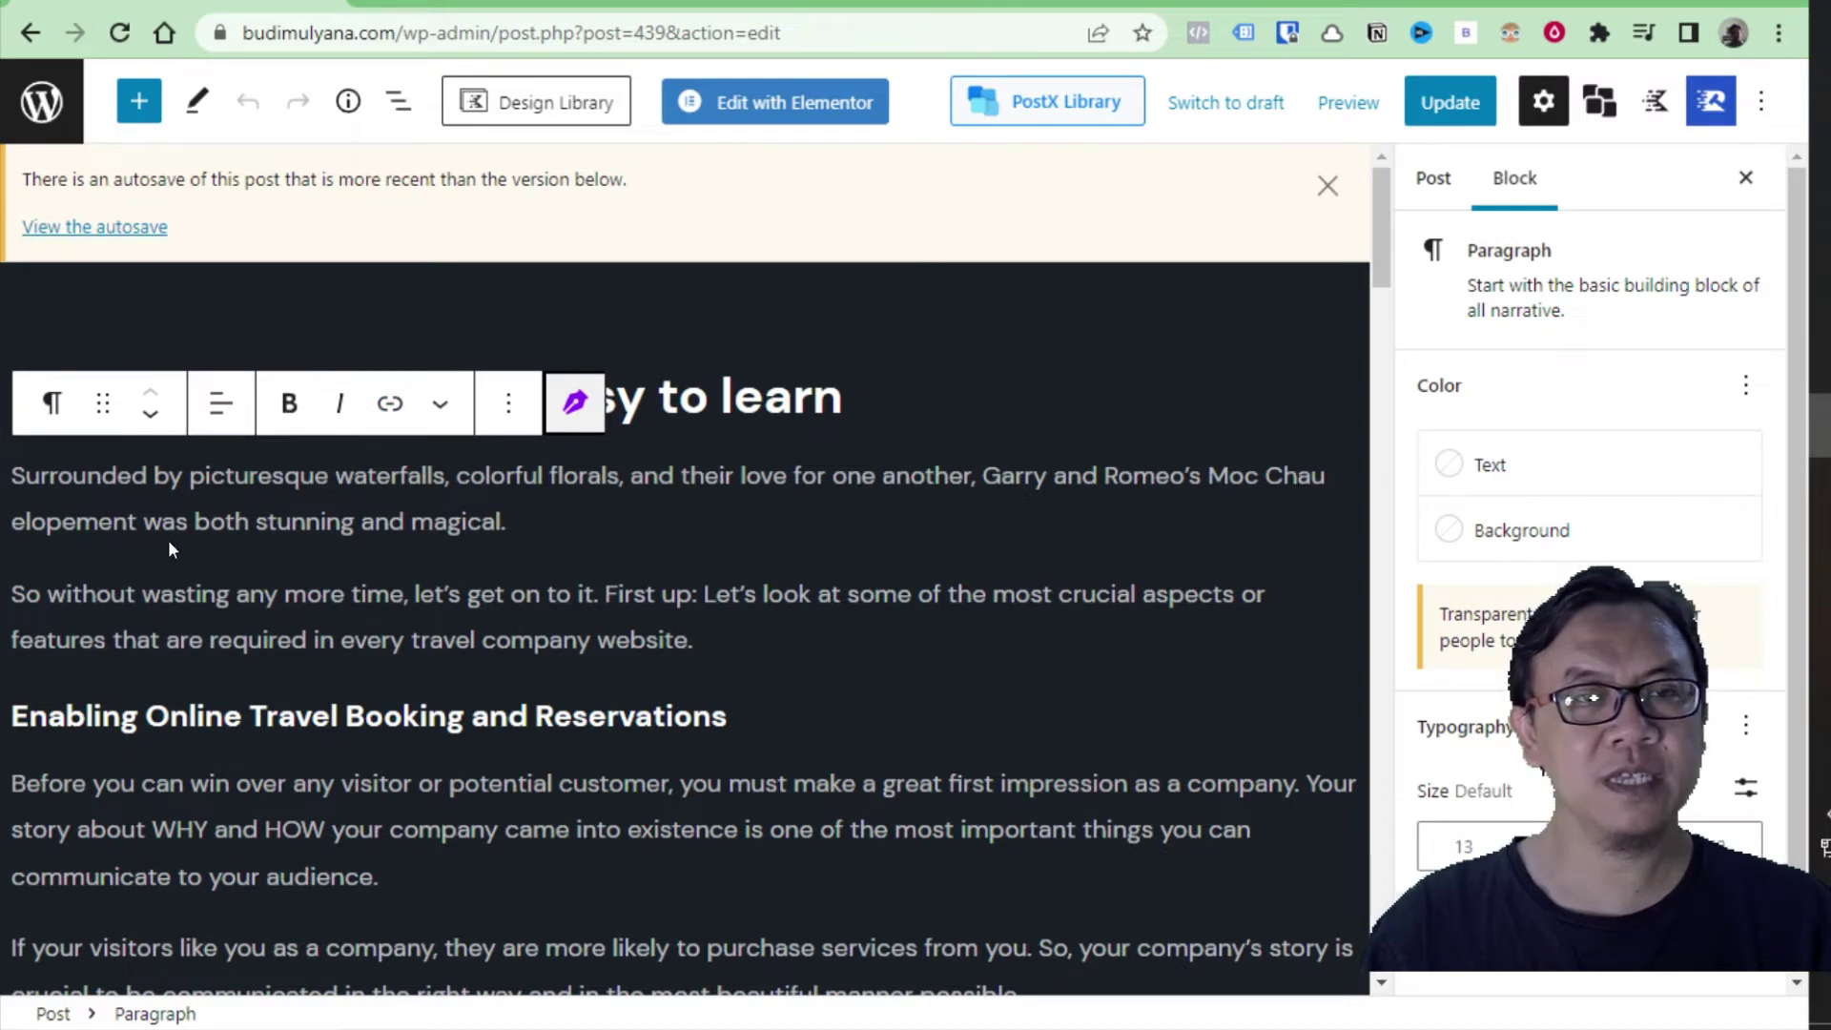
- Paste a copy of the post's opening paragraph below the original, leaving one empty paragraph between them
{"action": "left_click", "coordinate": [533, 520]}
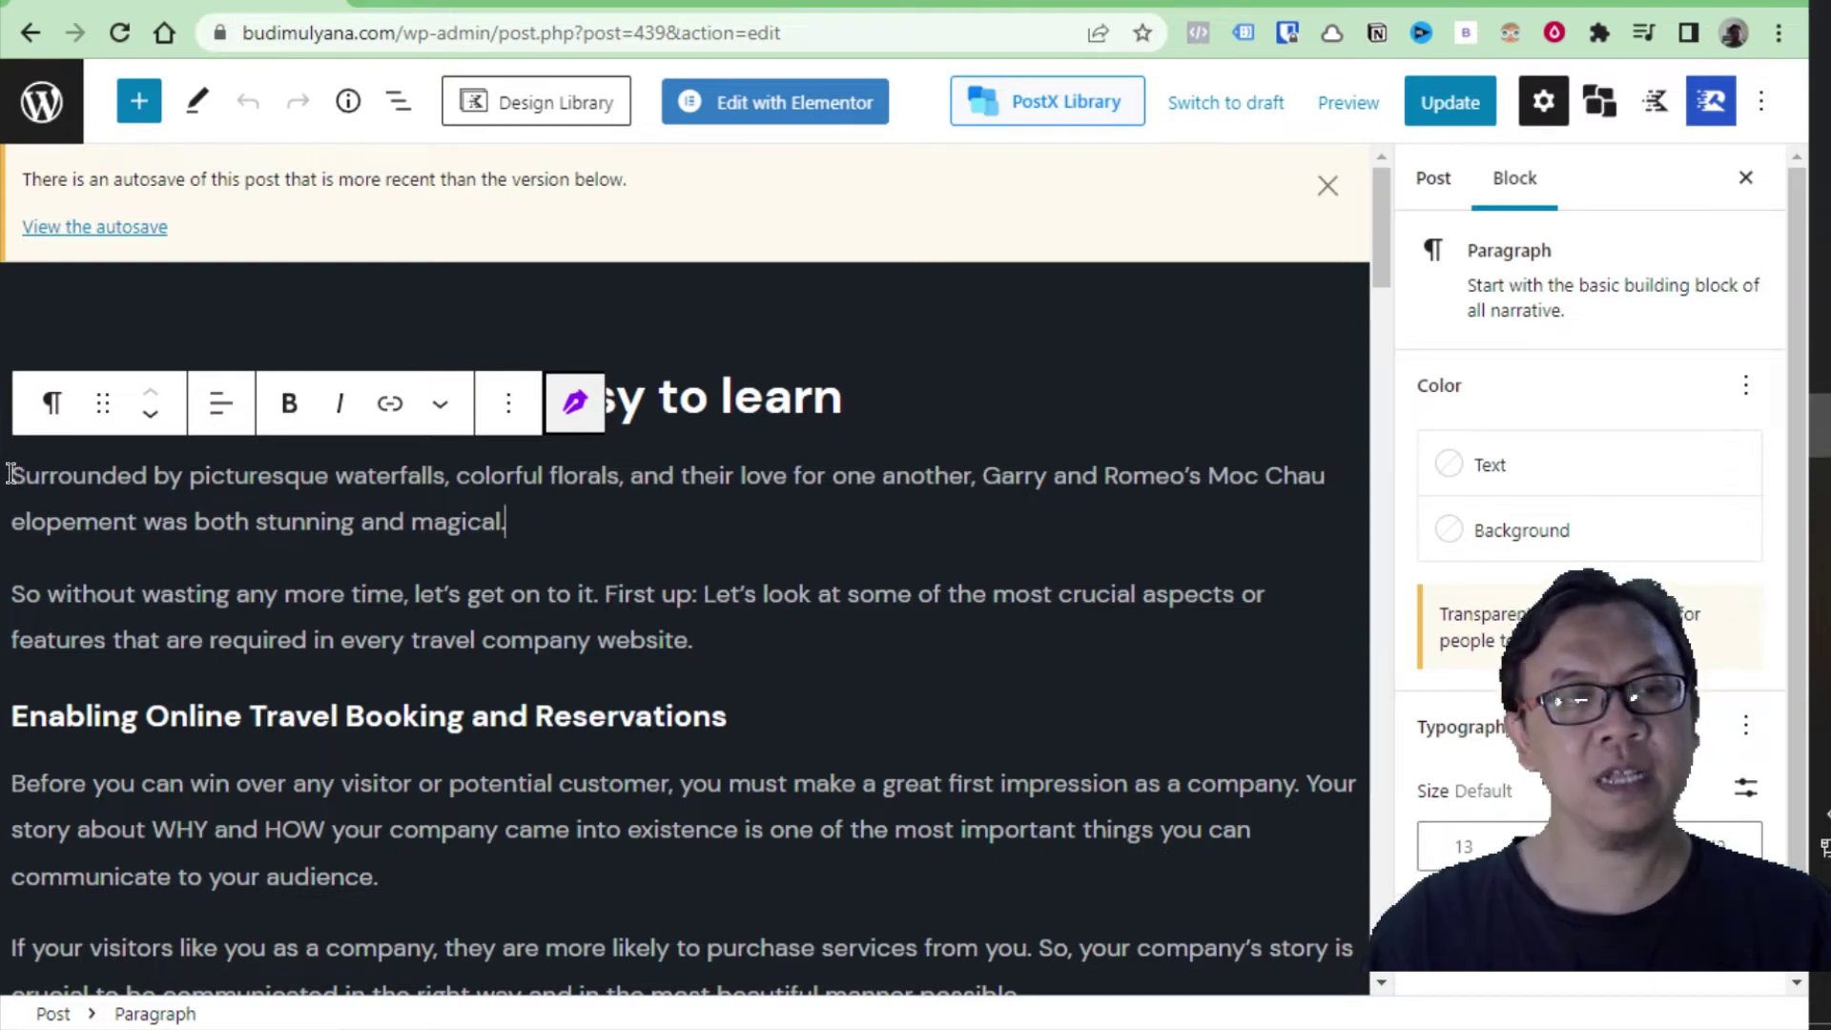
{"action": "left_click_drag", "start_coordinate": [7, 474], "coordinate": [559, 502]}
{"action": "key", "text": "ctrl+c"}
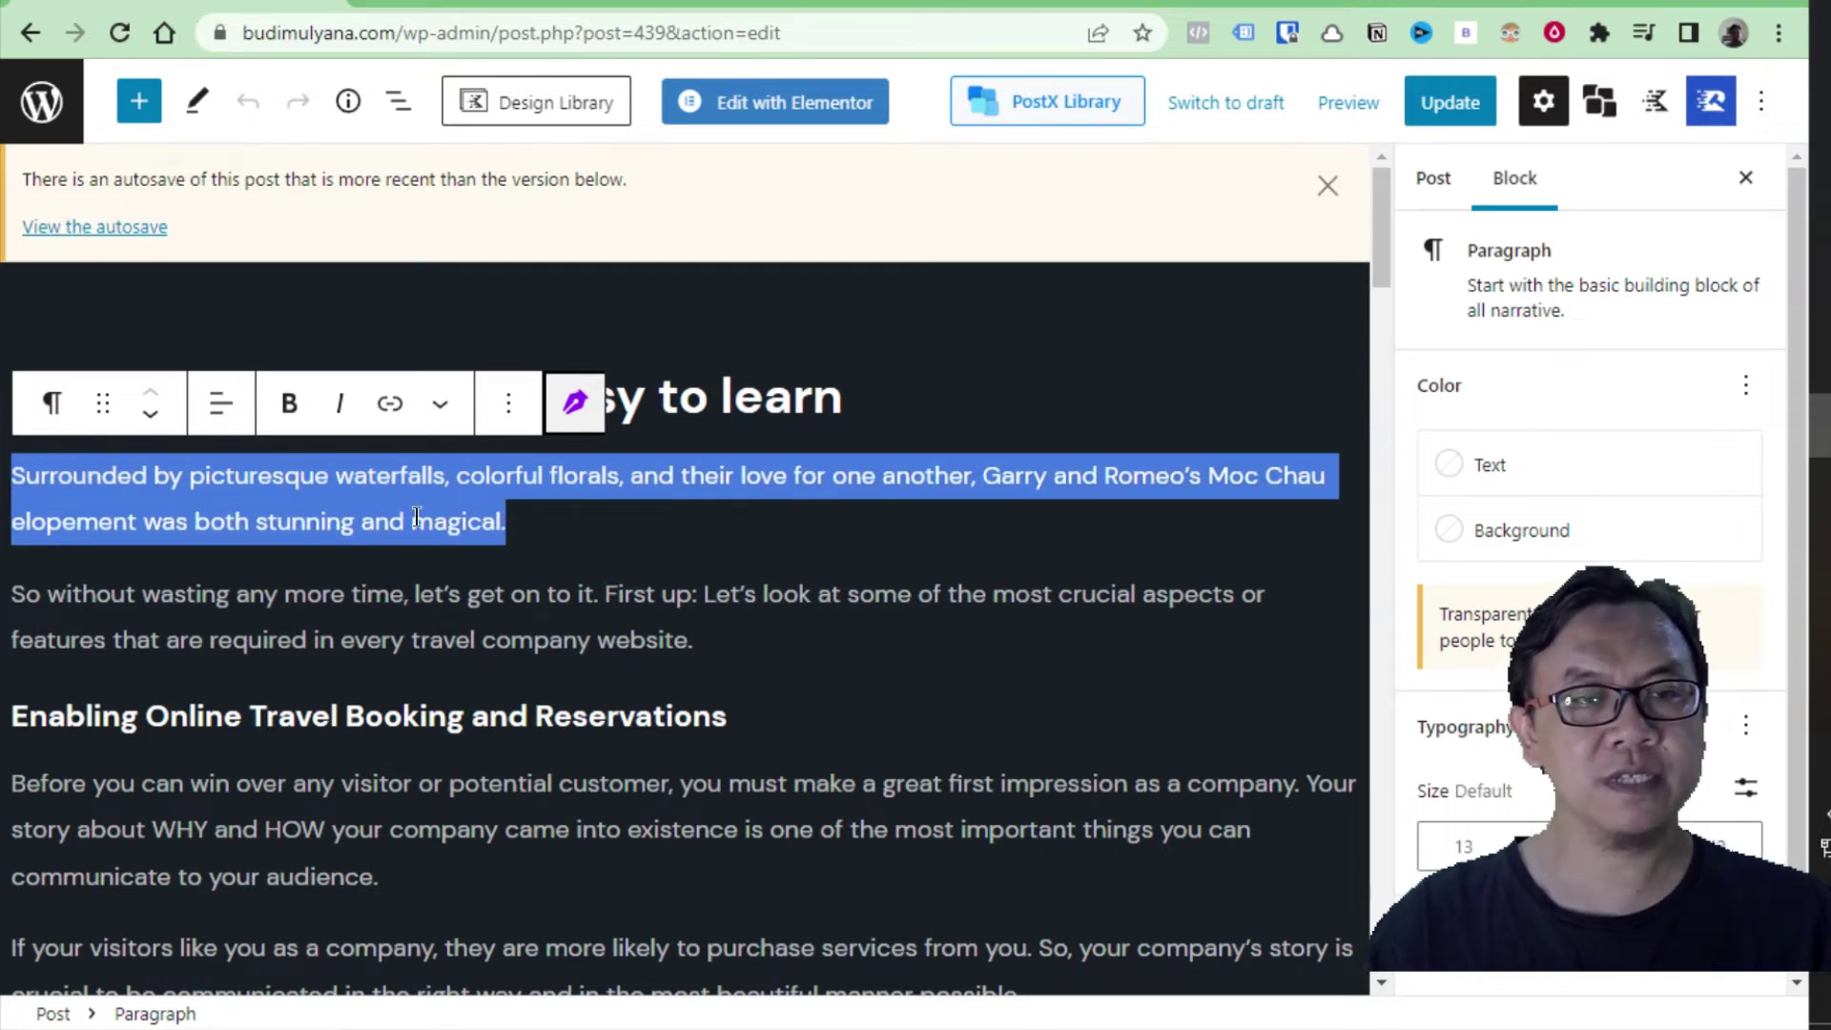
{"action": "left_click", "coordinate": [517, 531]}
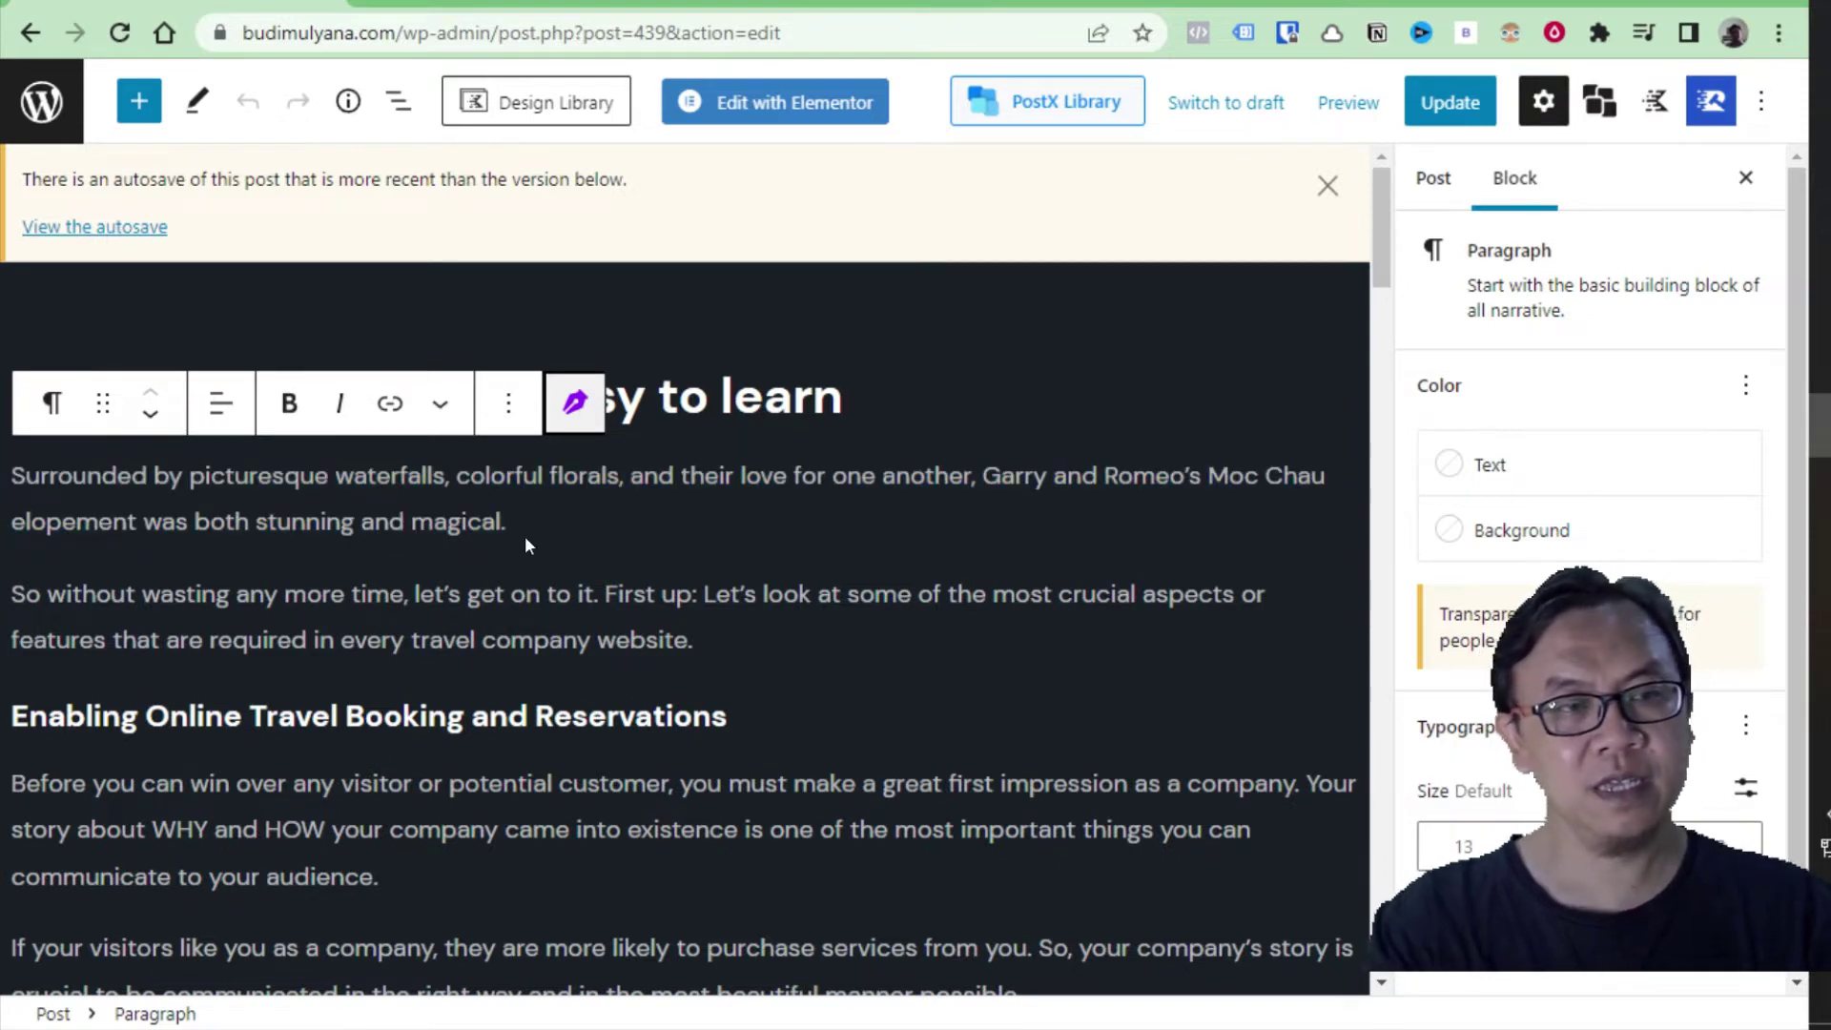
{"action": "key", "text": "Return"}
{"action": "key", "text": "Return"}
{"action": "key", "text": "ctrl+v"}
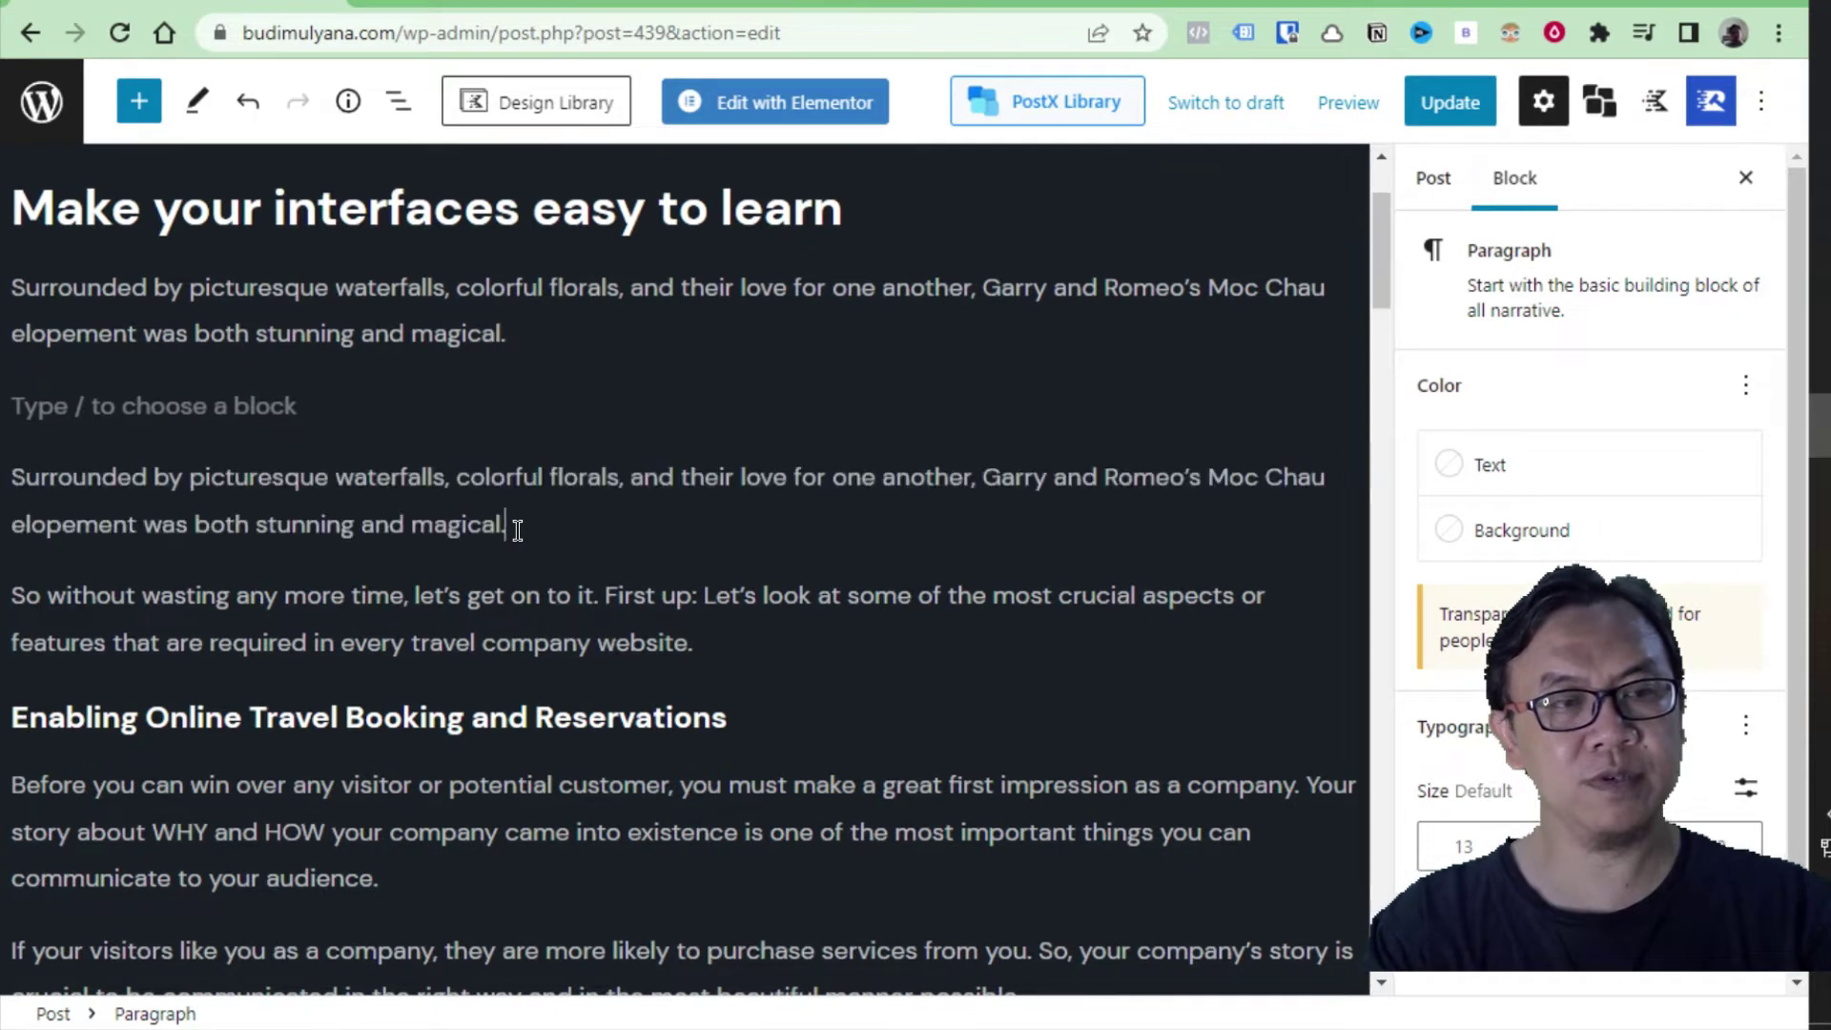
{"action": "left_click", "coordinate": [223, 296]}
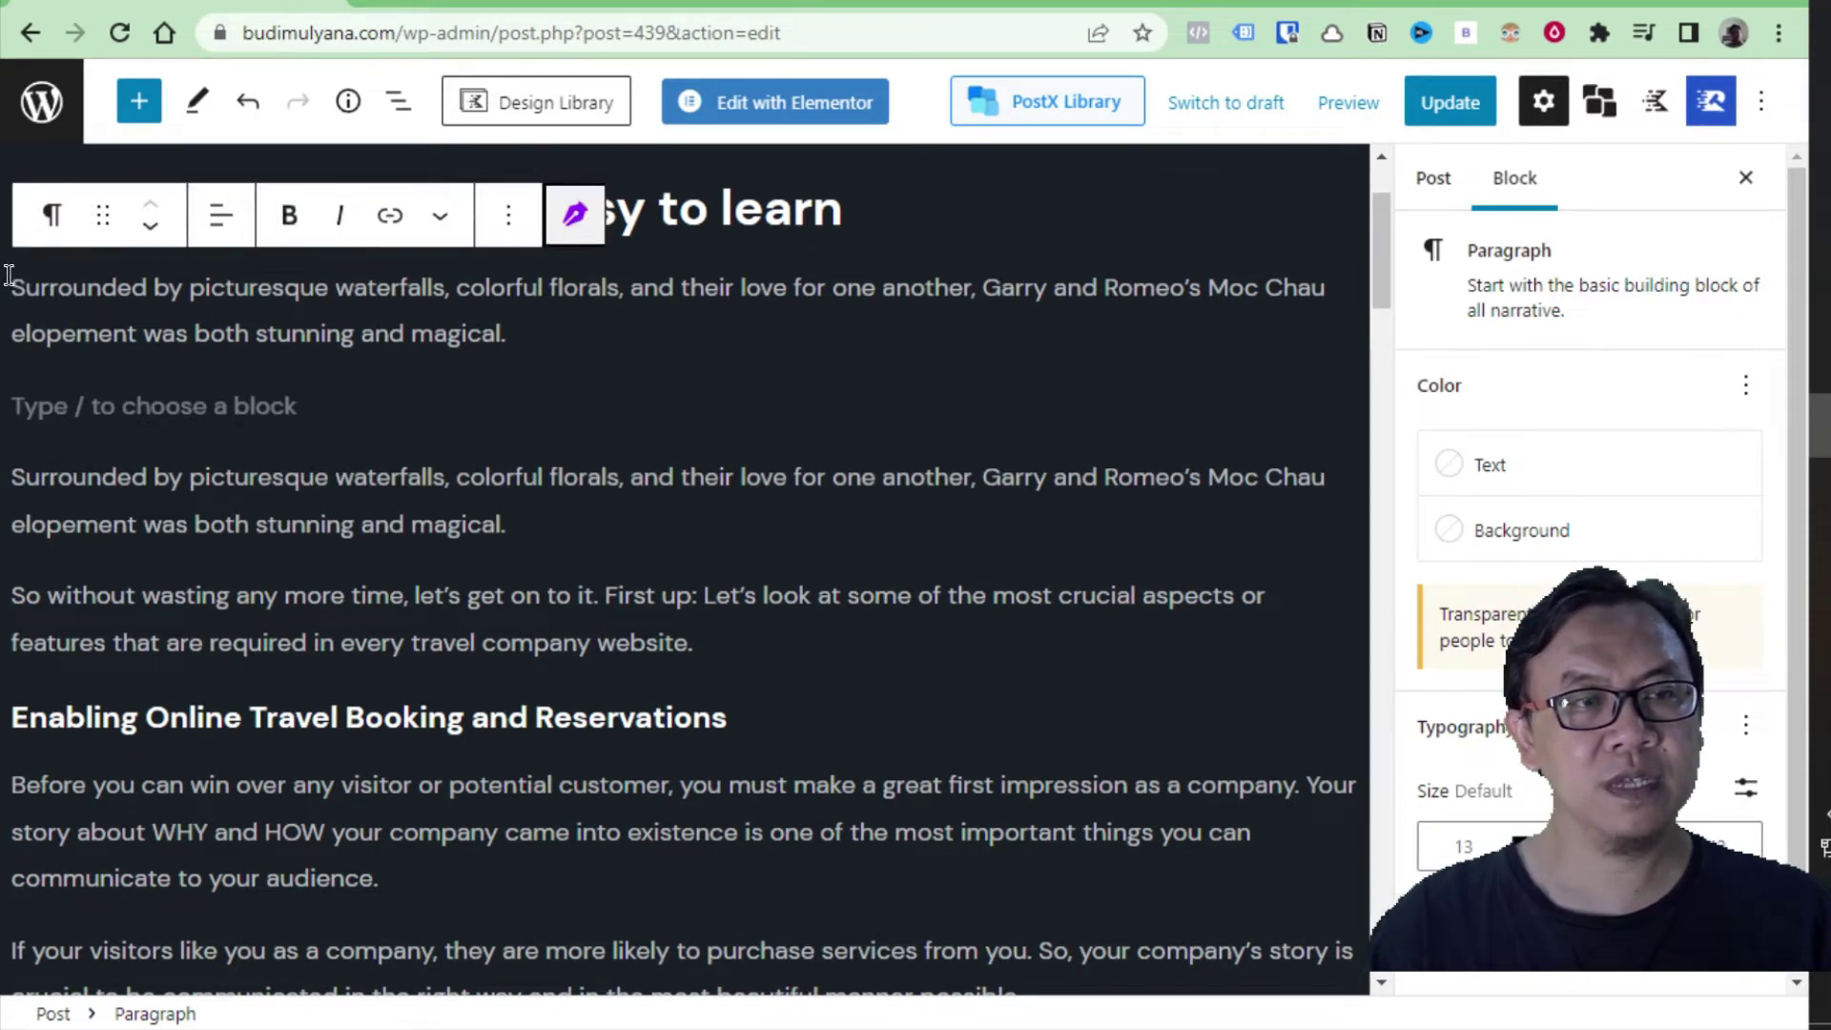
{"action": "left_click", "coordinate": [8, 286]}
{"action": "left_click_drag", "start_coordinate": [9, 286], "coordinate": [148, 286]}
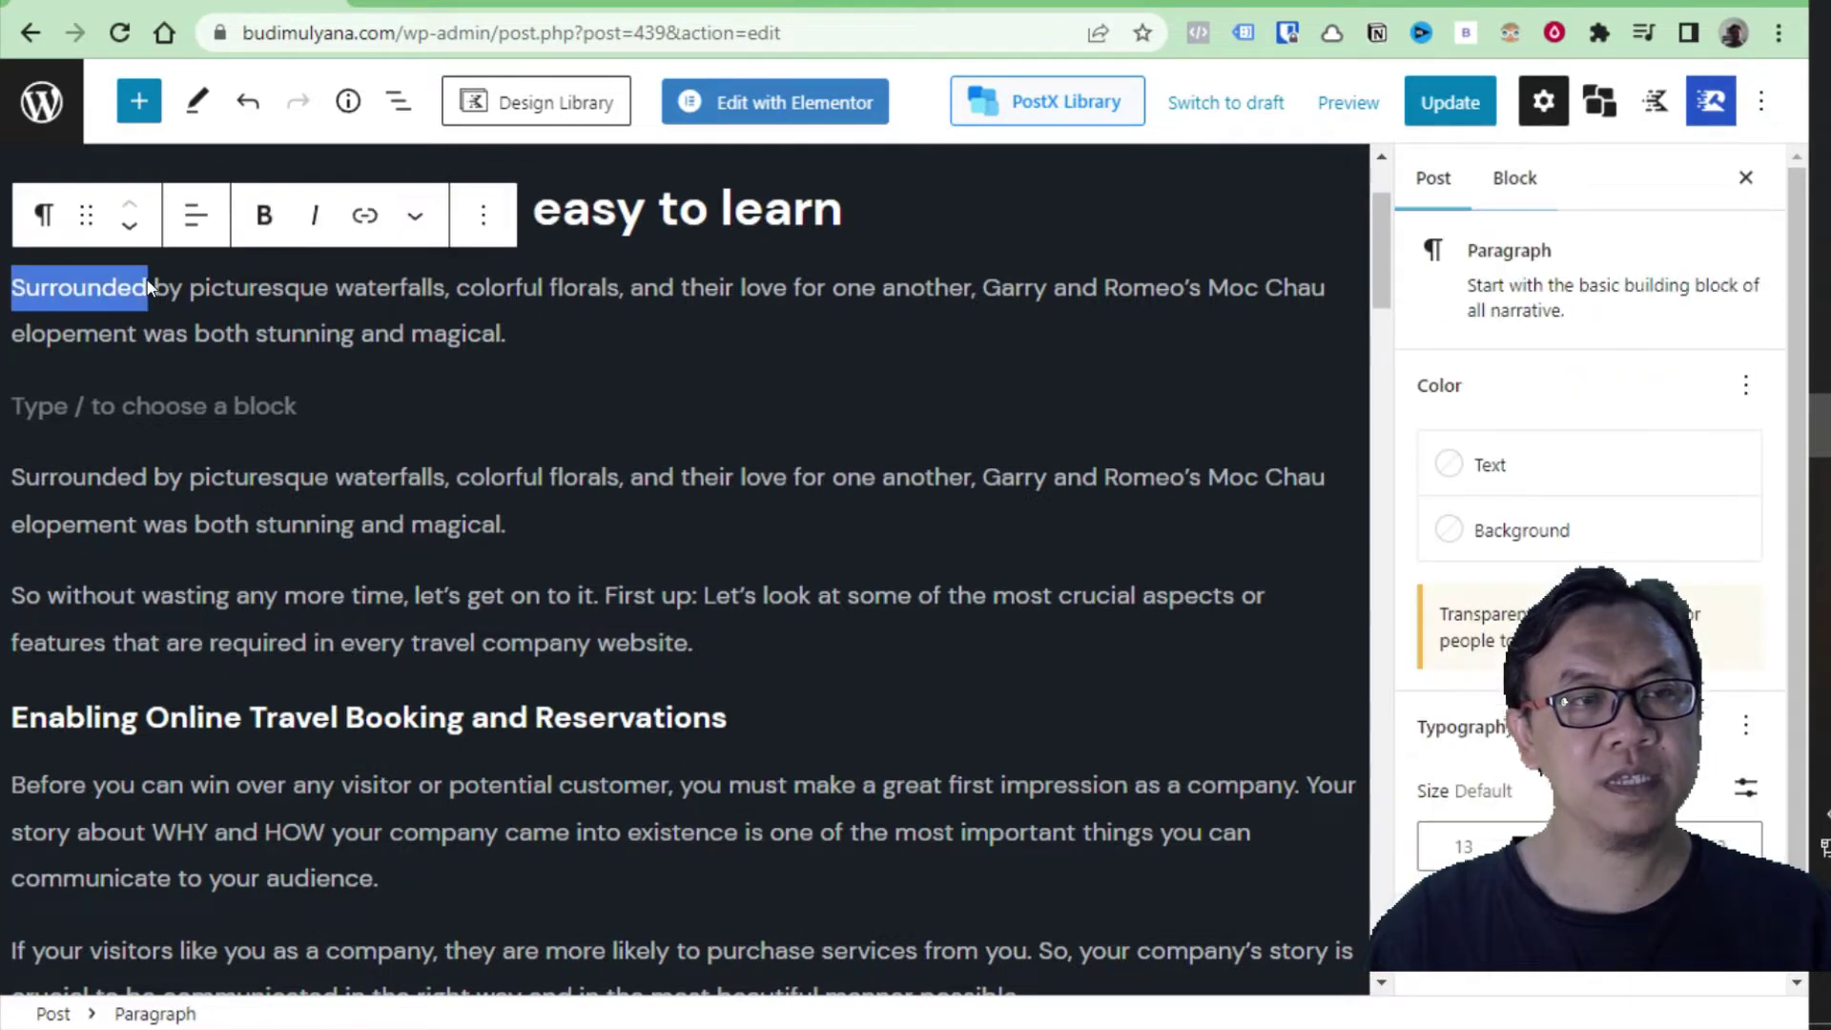
{"action": "key", "text": "shift+Down"}
{"action": "key", "text": "shift+Down"}
{"action": "key", "text": "shift+Down"}
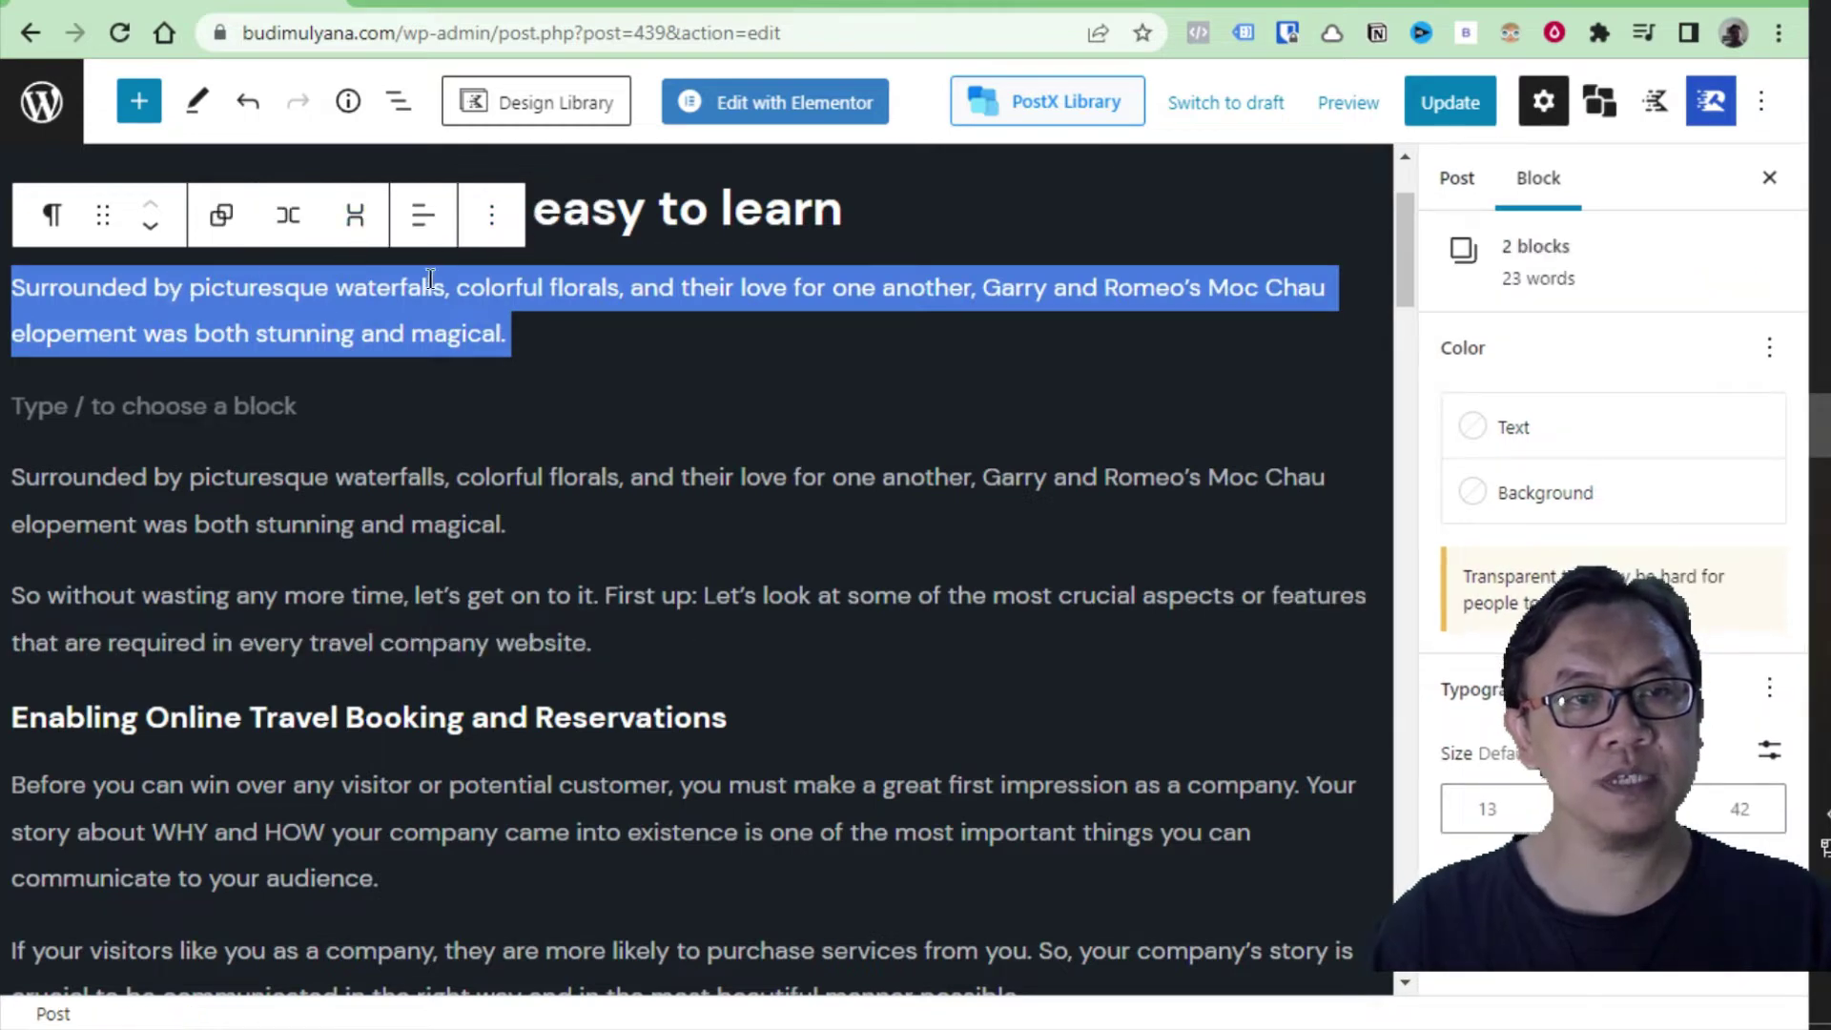
{"action": "left_click", "coordinate": [494, 217]}
{"action": "key", "text": "Escape"}
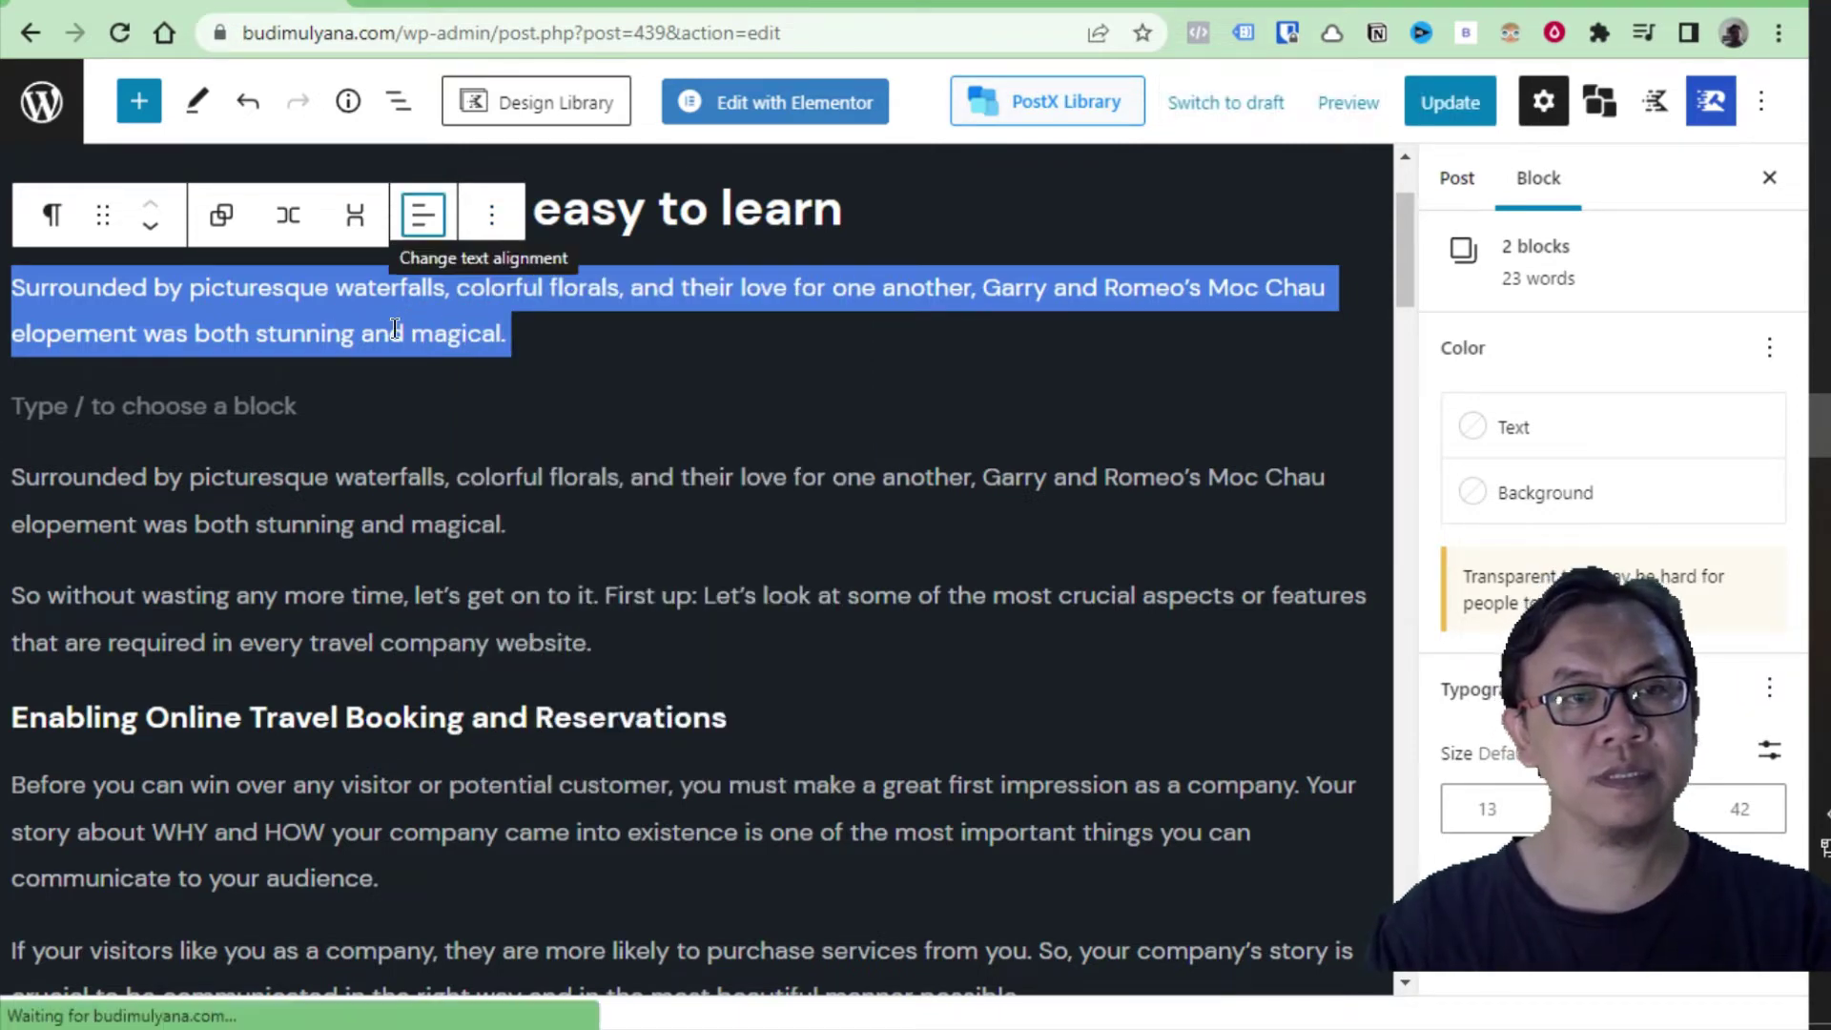
{"action": "left_click", "coordinate": [288, 364]}
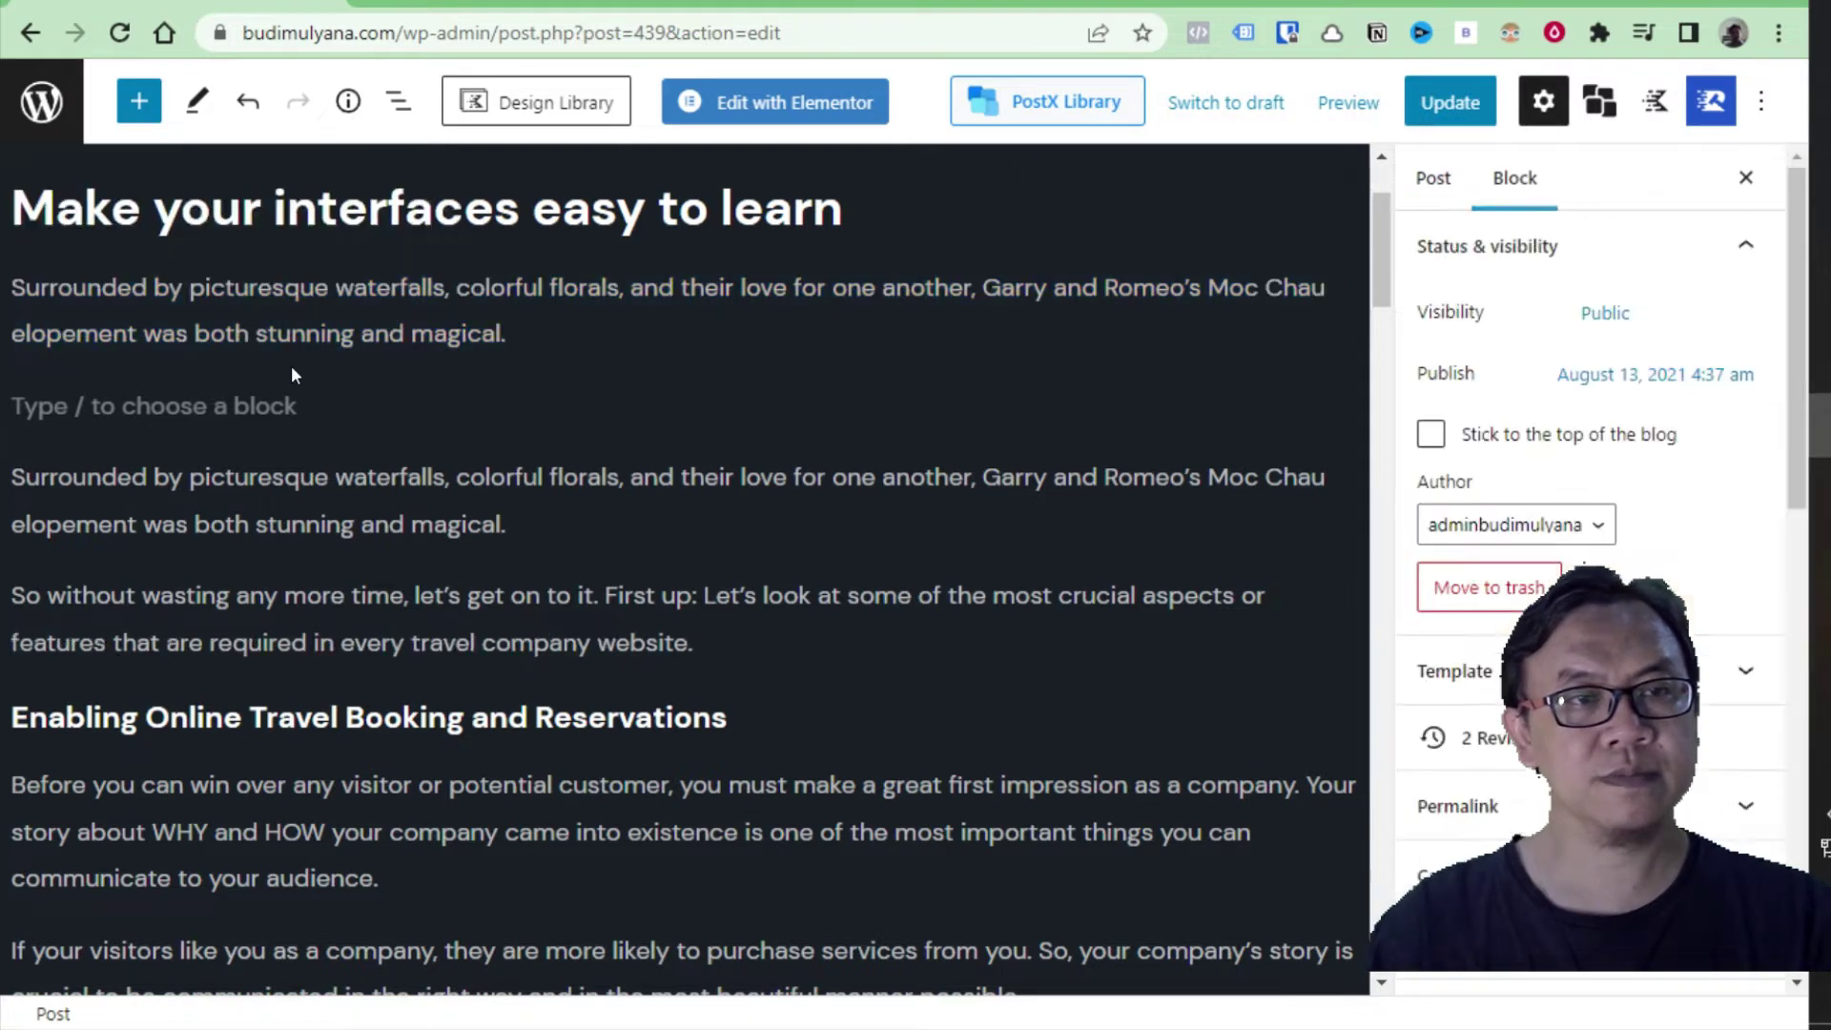
- Paraphrase the opening paragraph with the AI rewriting tool and compare it with the pasted copy of the original
{"action": "left_click_drag", "start_coordinate": [13, 287], "coordinate": [507, 334]}
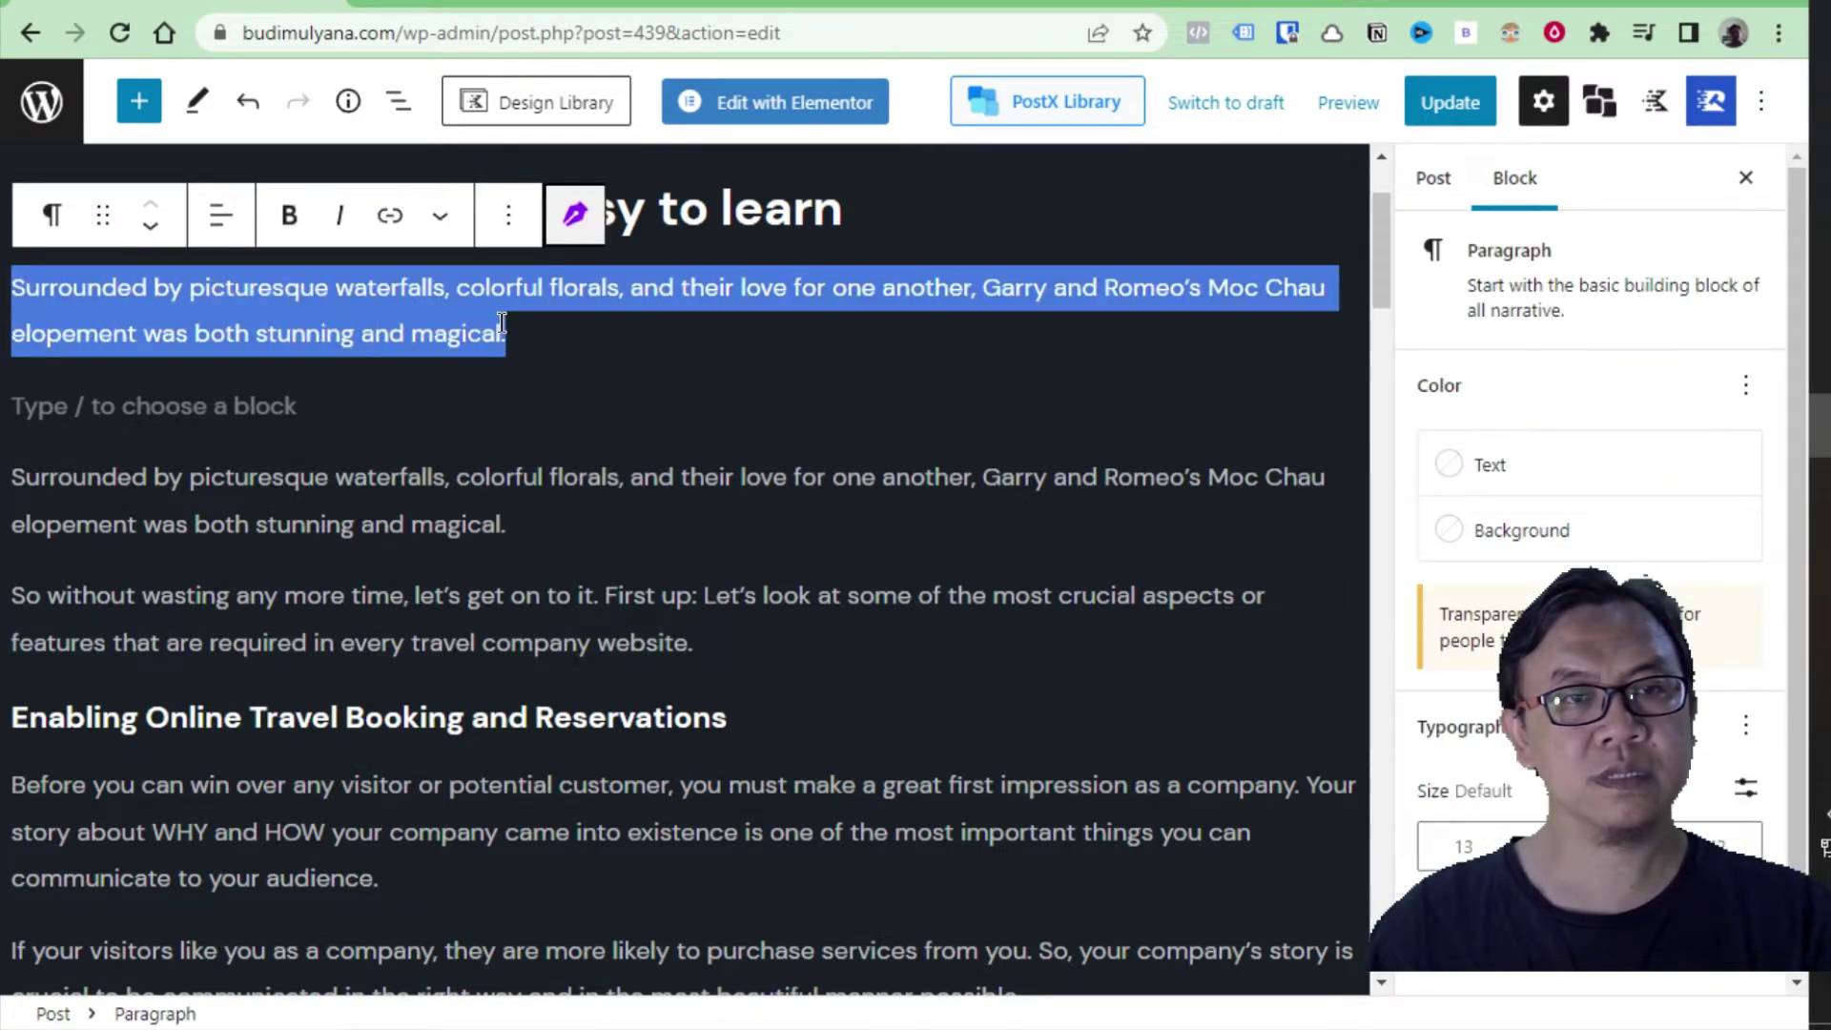
{"action": "left_click", "coordinate": [578, 218]}
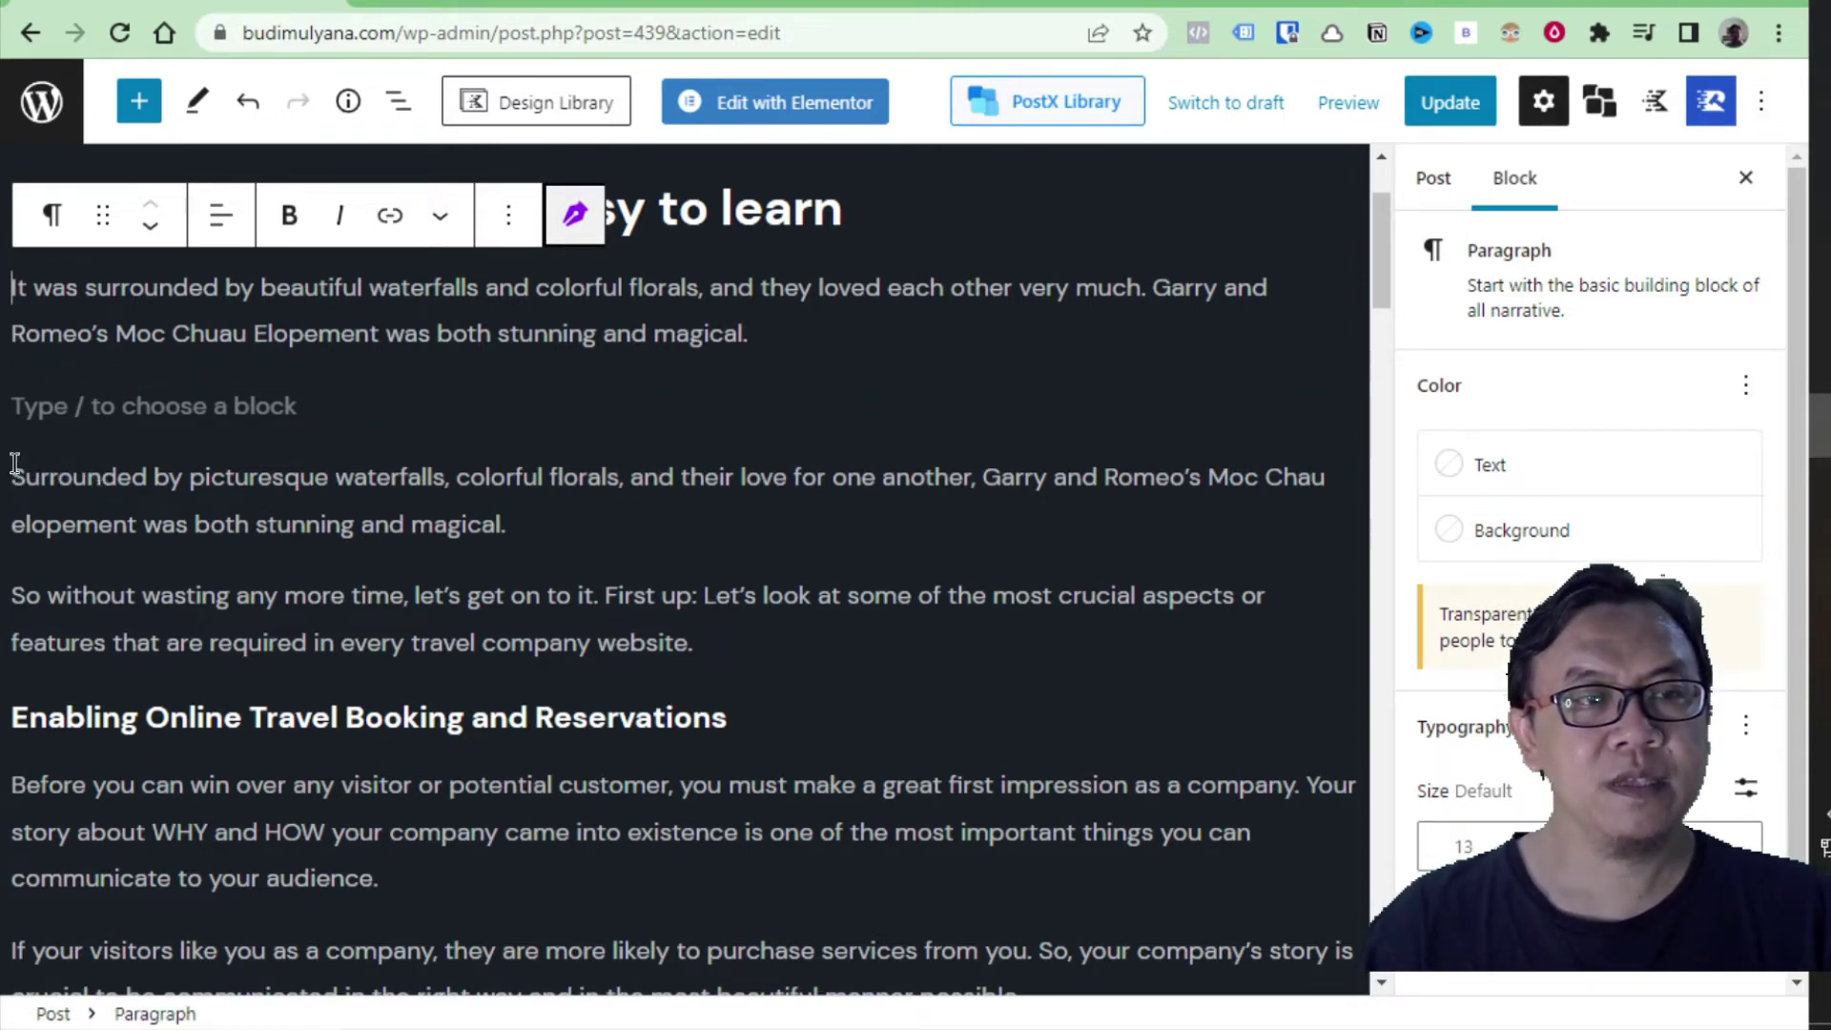
{"action": "left_click_drag", "start_coordinate": [12, 477], "coordinate": [534, 506]}
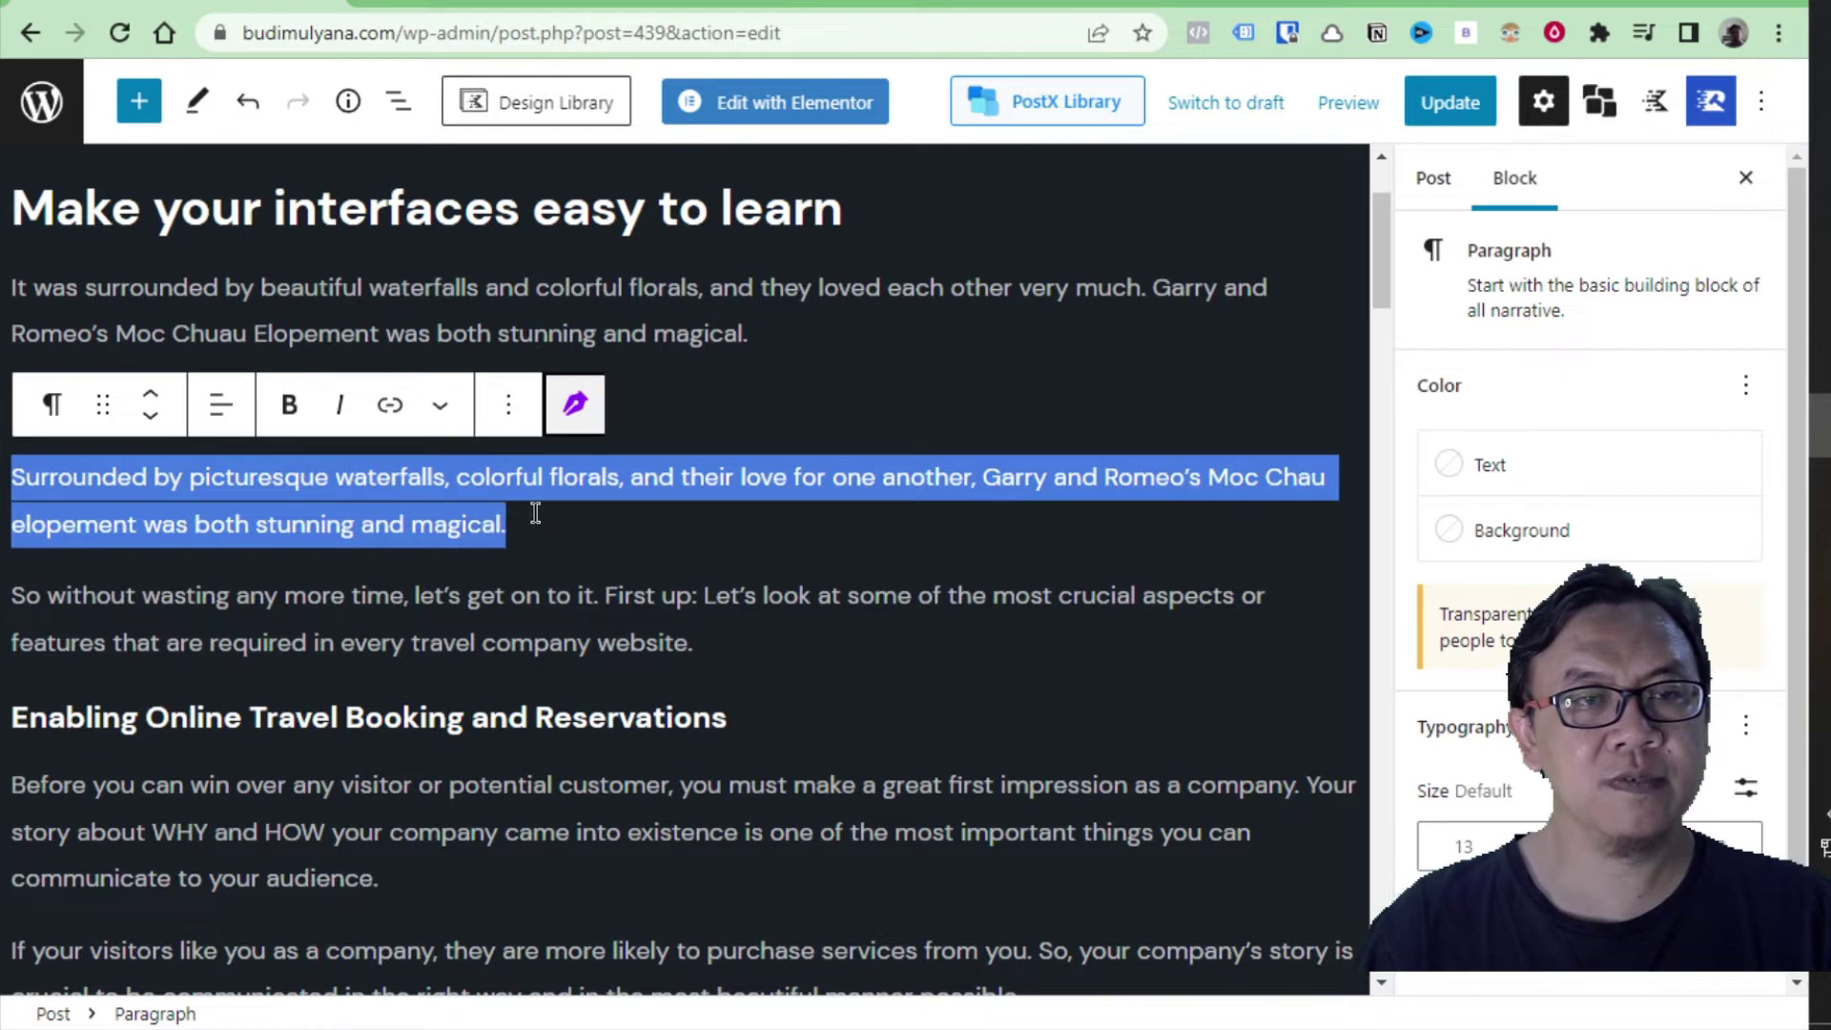
{"action": "left_click", "coordinate": [674, 477]}
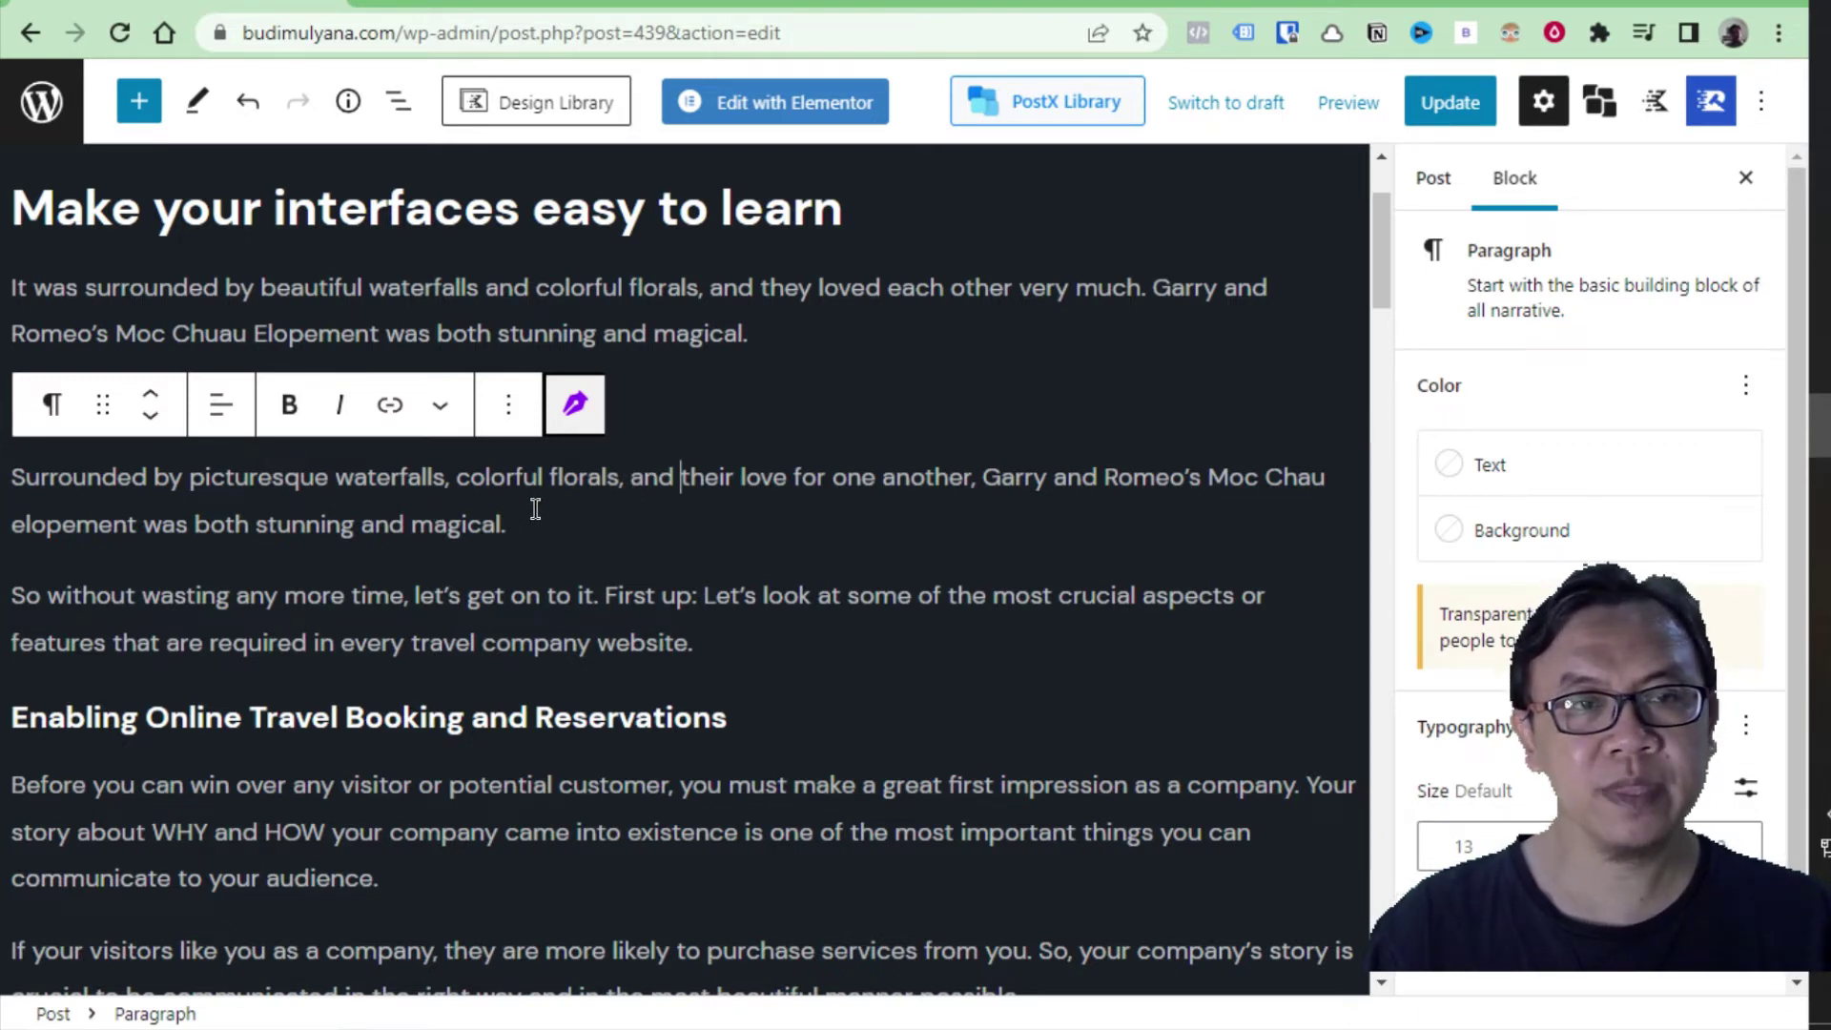
- Select both paragraphs under the "Enabling Online Travel Booking and Reservations" heading, then clear the selection
{"action": "scroll", "coordinate": [344, 538], "scroll_direction": "down", "scroll_amount": 3}
{"action": "scroll", "coordinate": [328, 546], "scroll_direction": "down", "scroll_amount": 6}
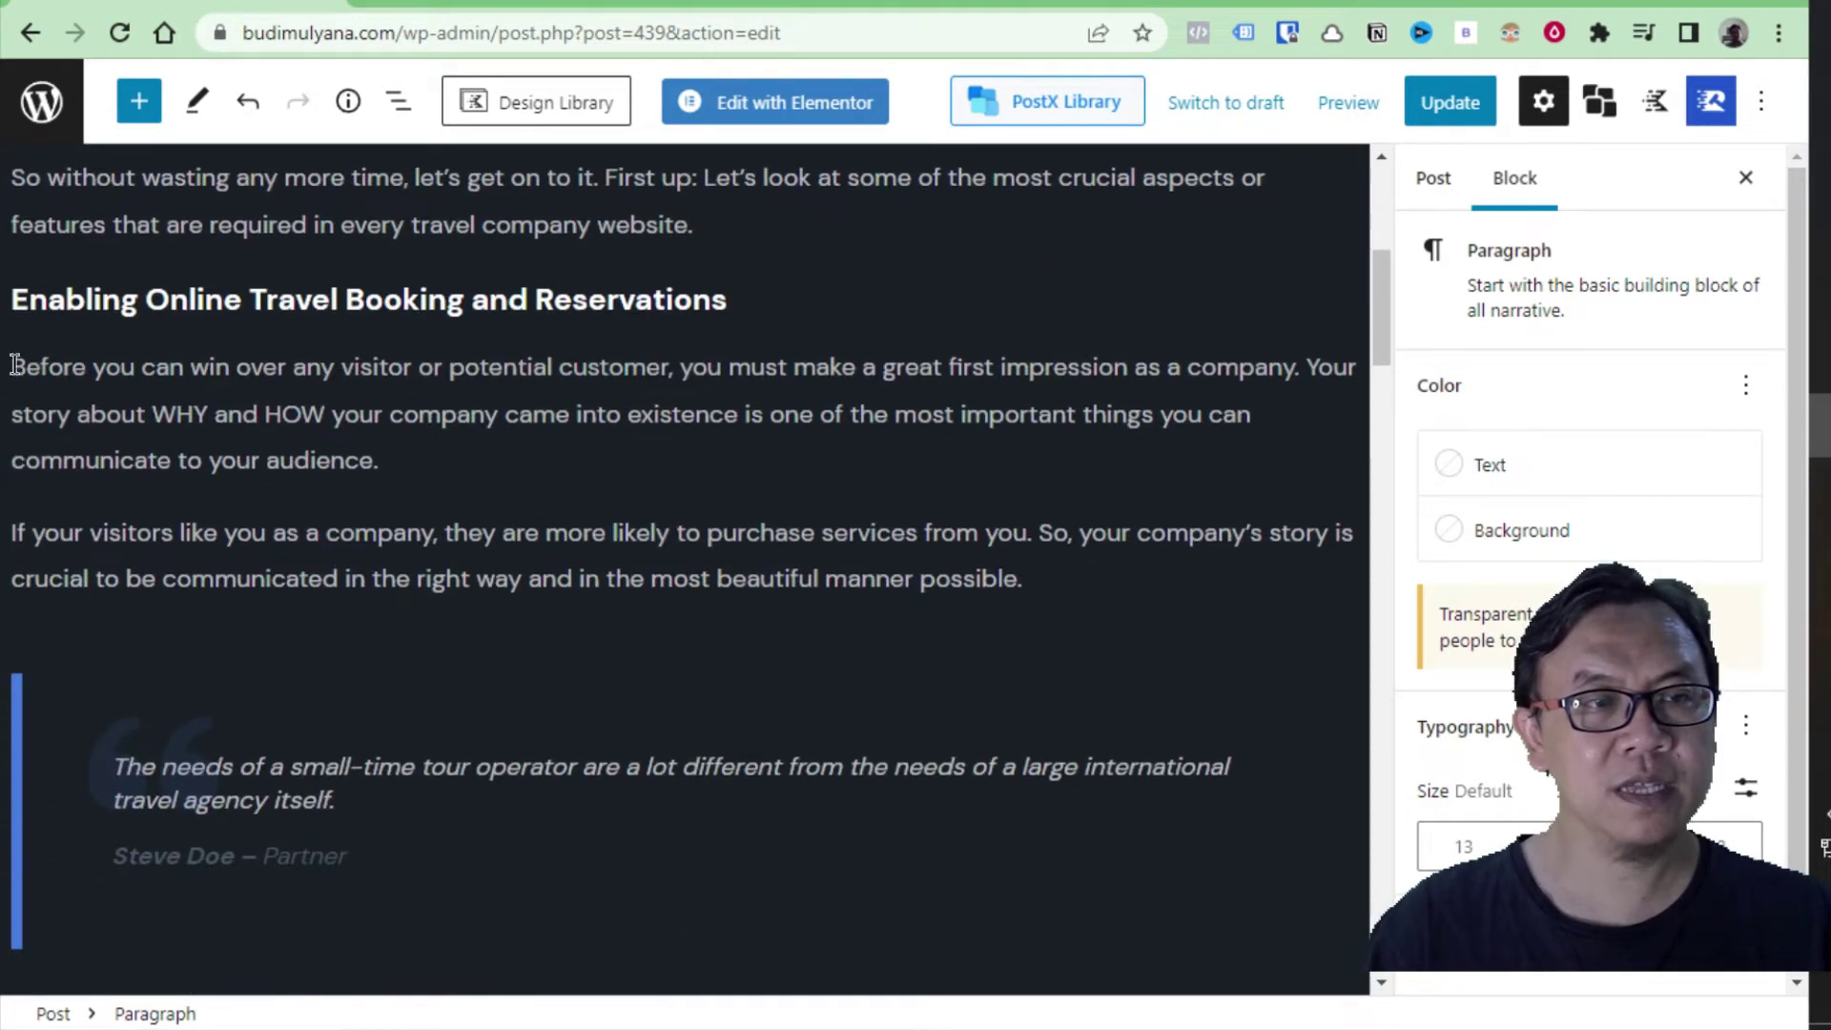
{"action": "left_click_drag", "start_coordinate": [14, 367], "coordinate": [1067, 563]}
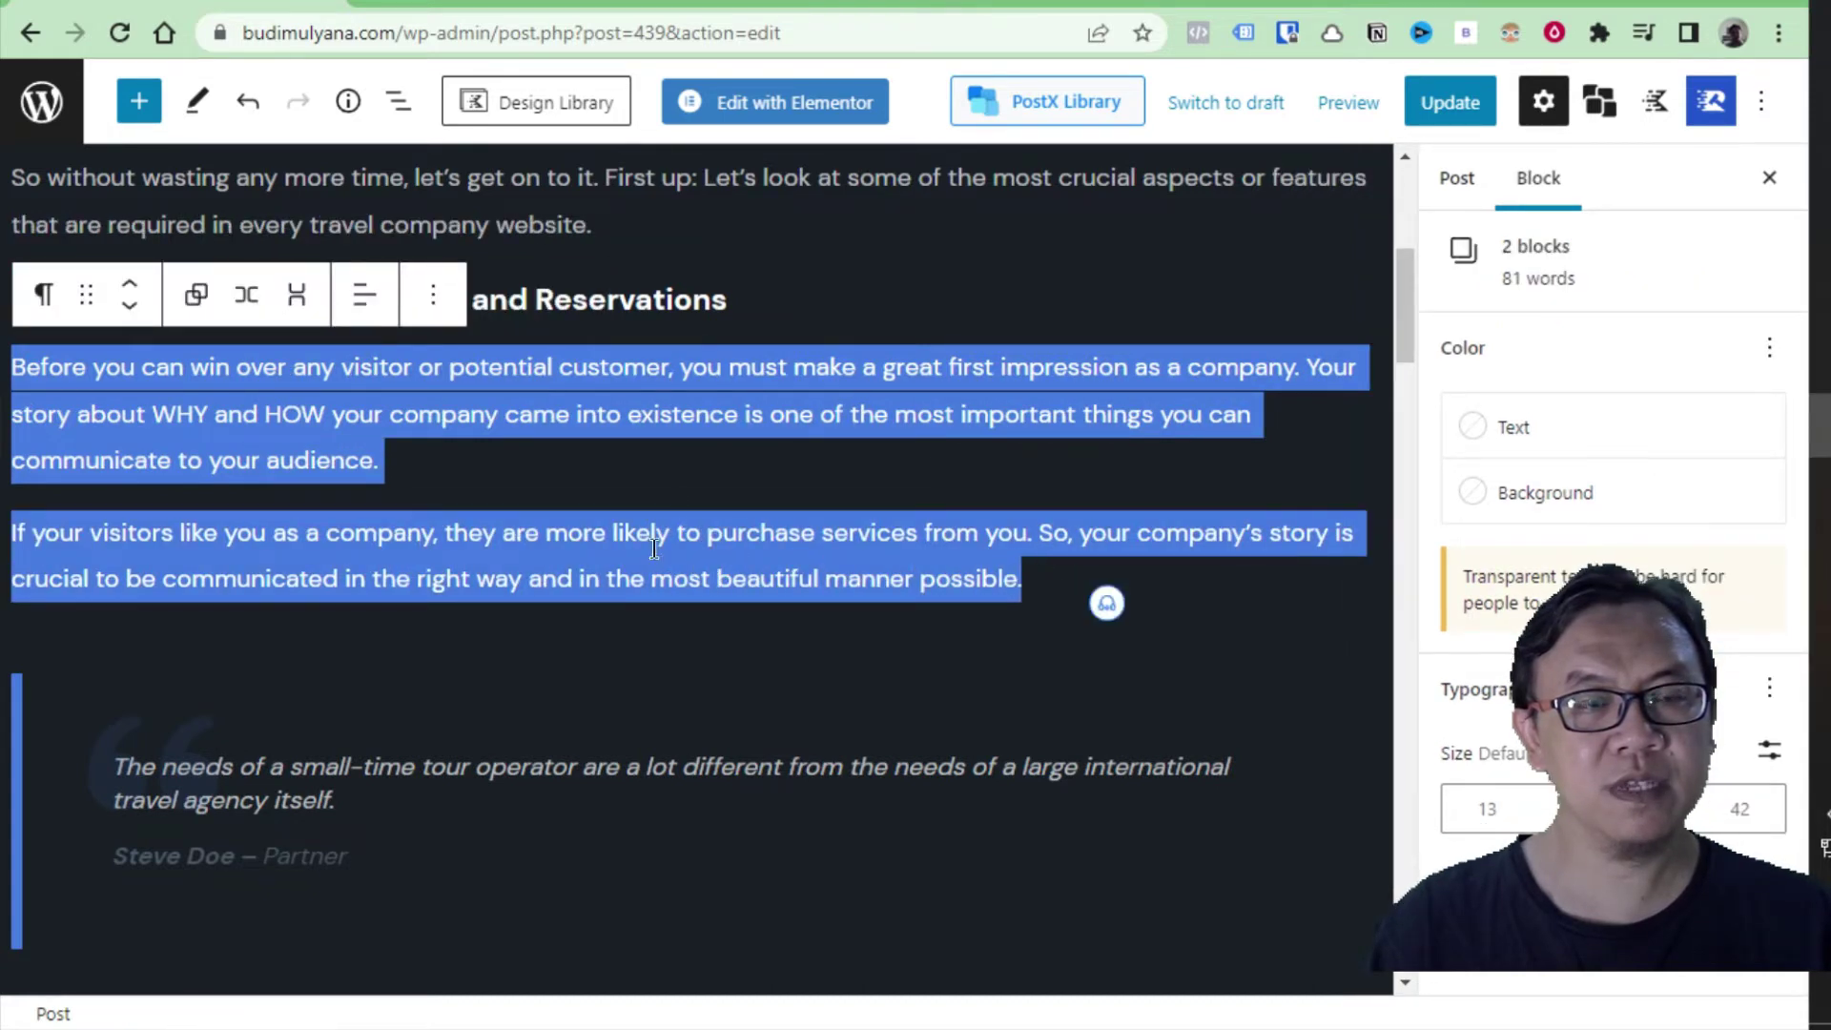
{"action": "left_click", "coordinate": [397, 493]}
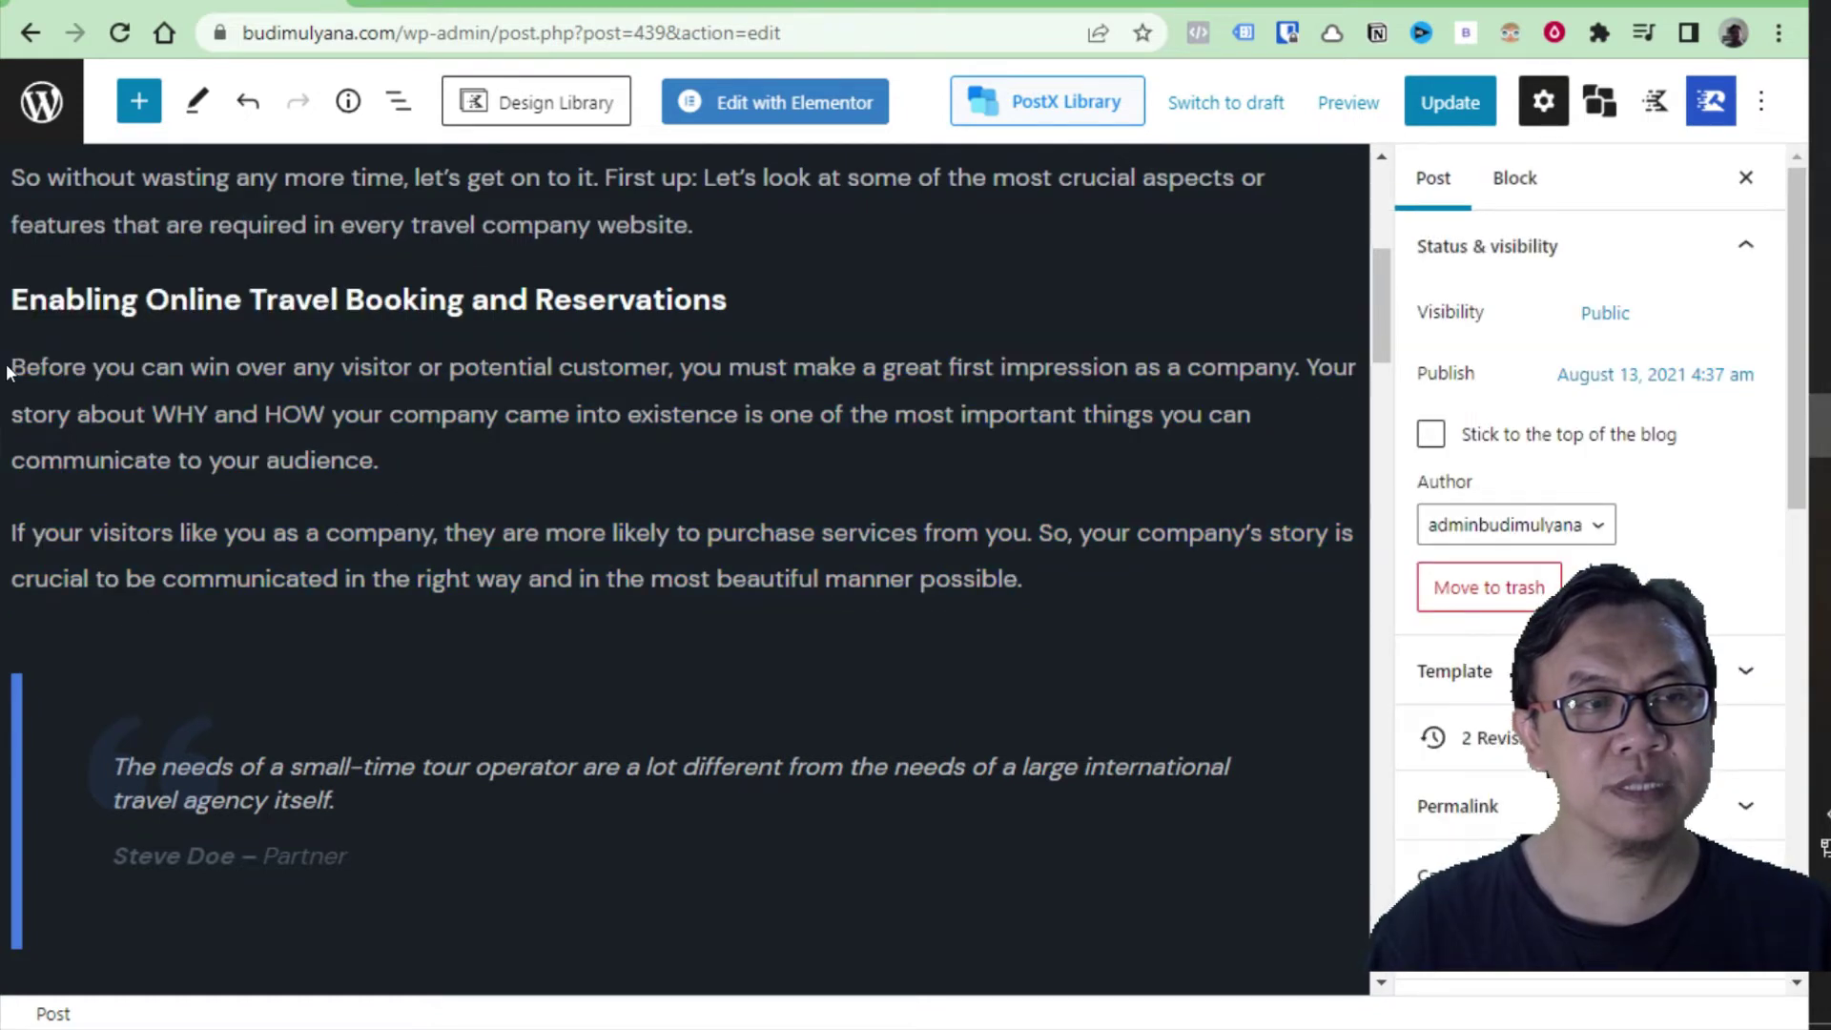
- Select only the first paragraph under the "Enabling Online Travel Booking and Reservations" heading
{"action": "left_click_drag", "start_coordinate": [202, 416], "coordinate": [423, 510]}
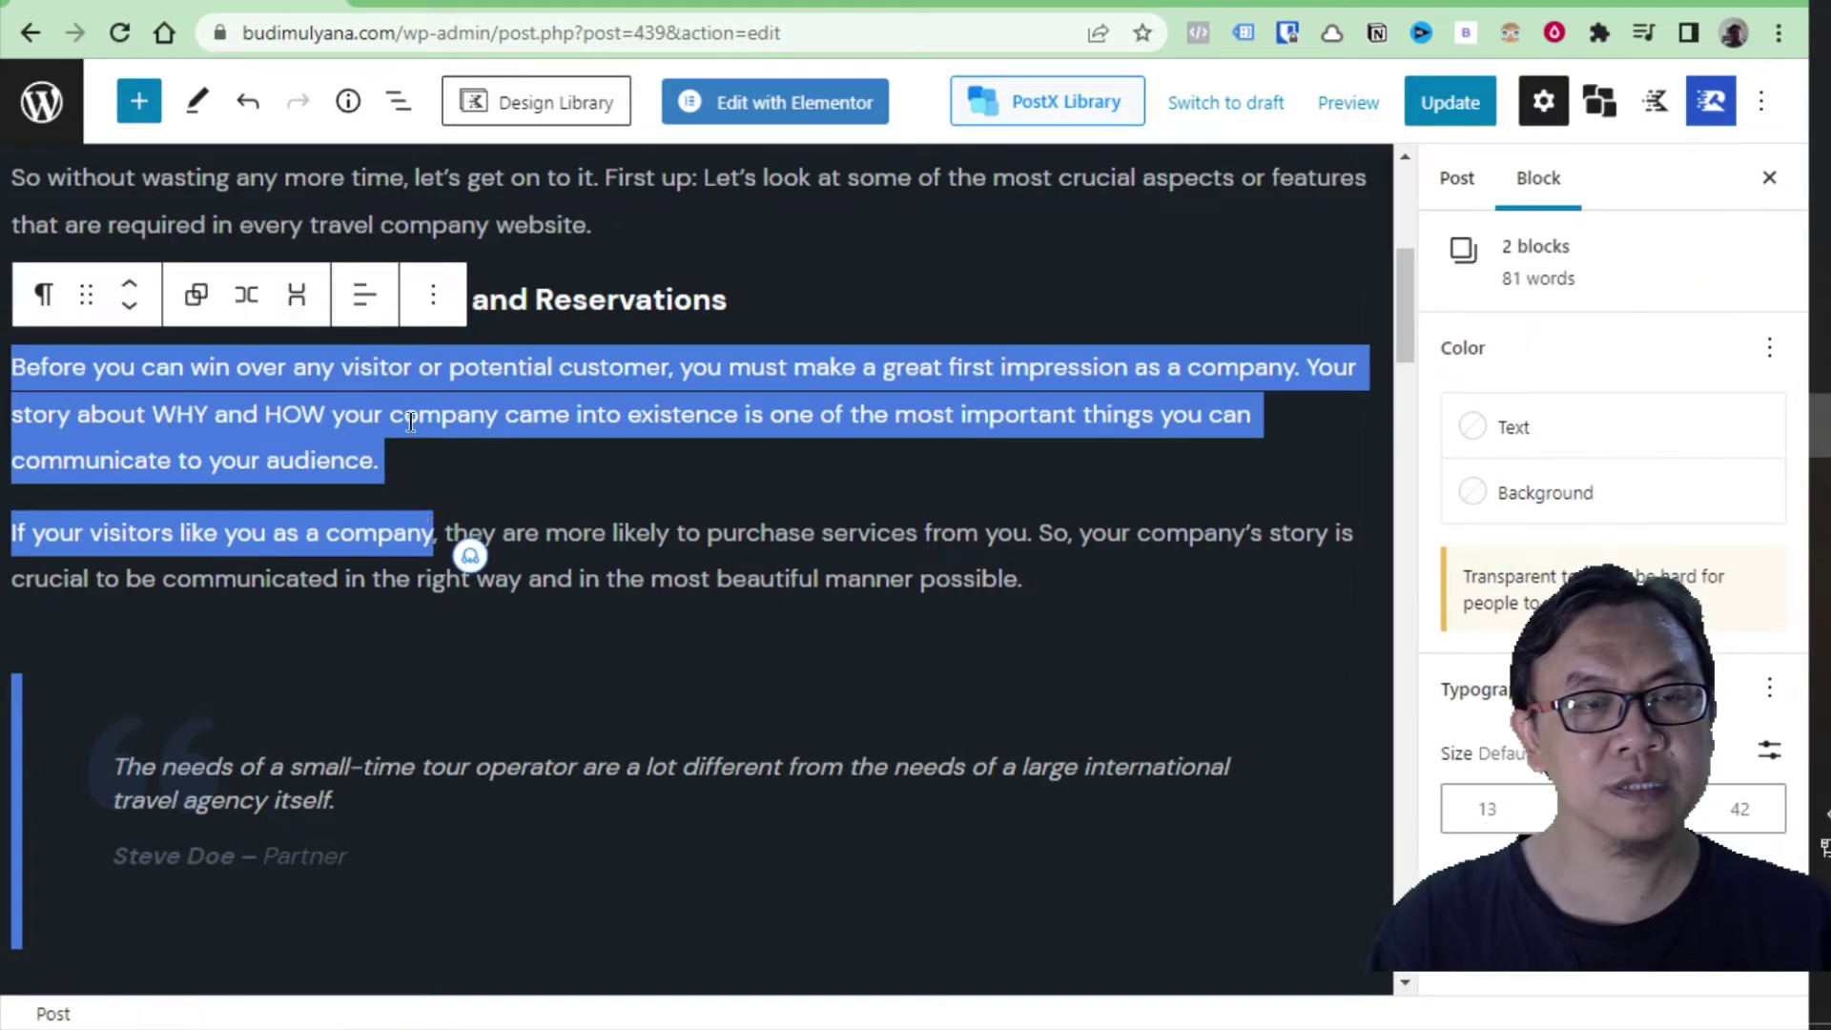
{"action": "left_click", "coordinate": [362, 455]}
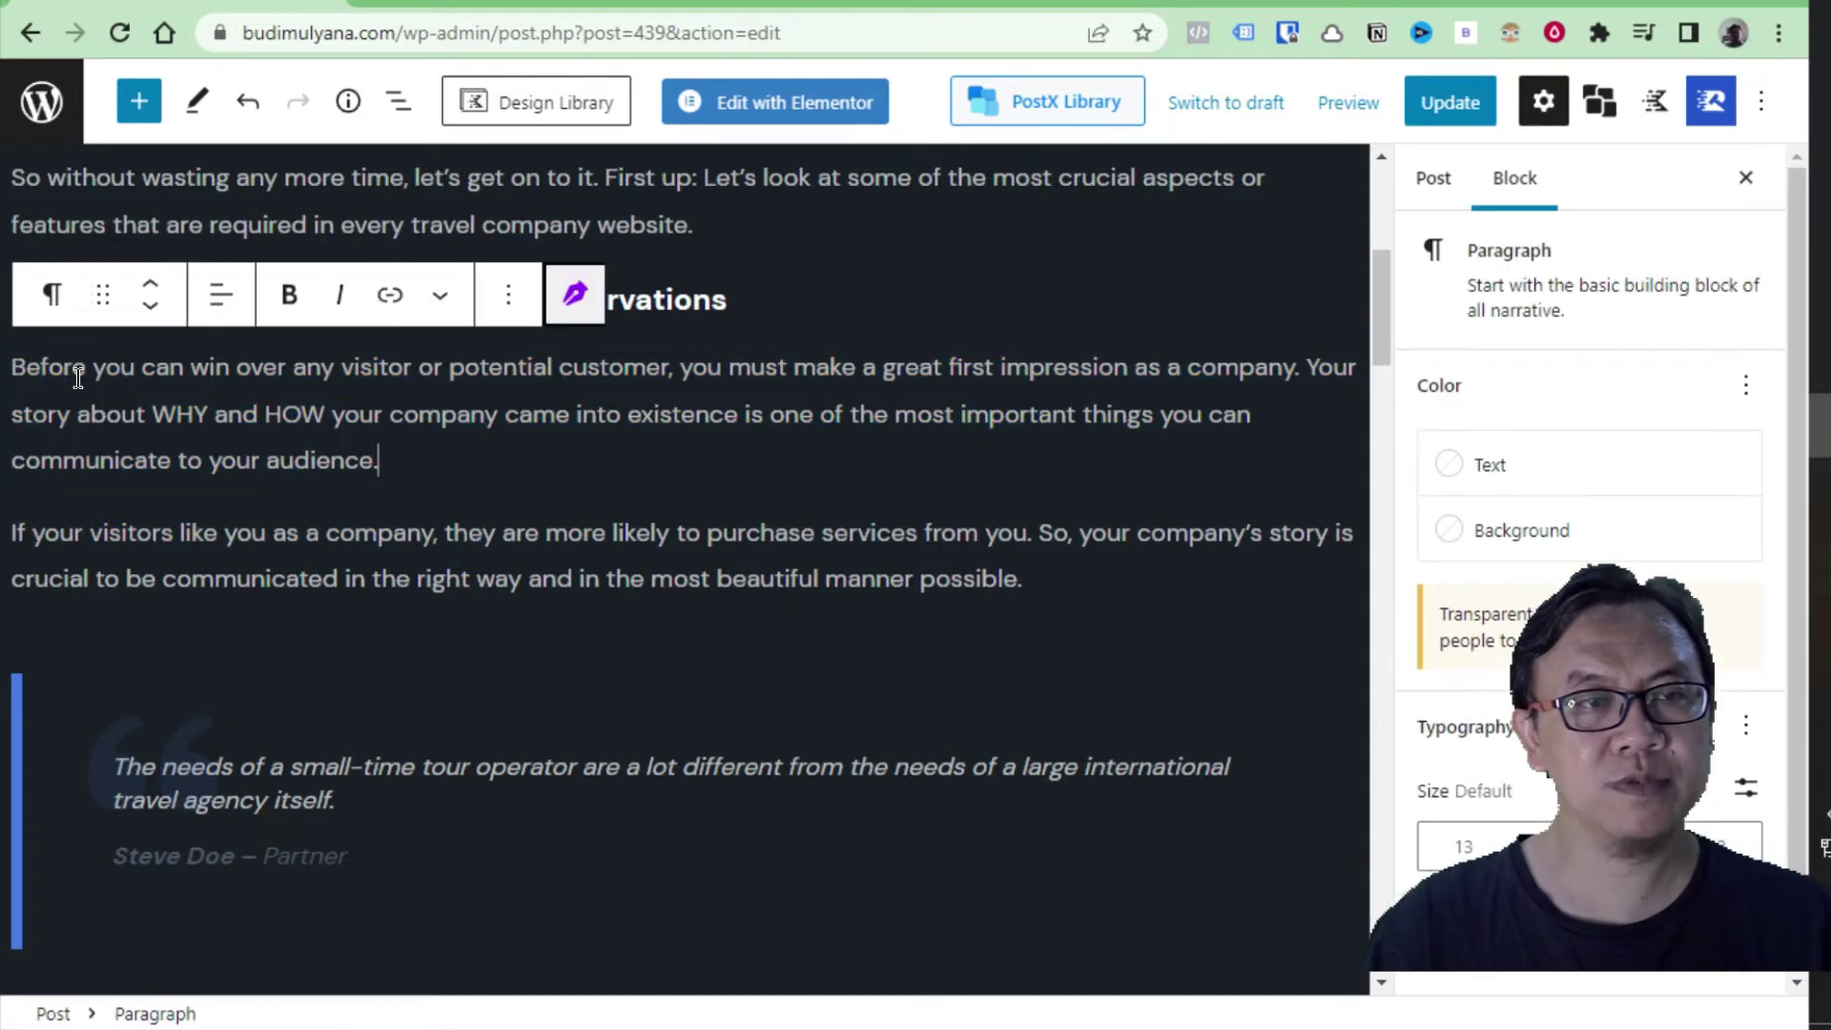
{"action": "left_click", "coordinate": [10, 357]}
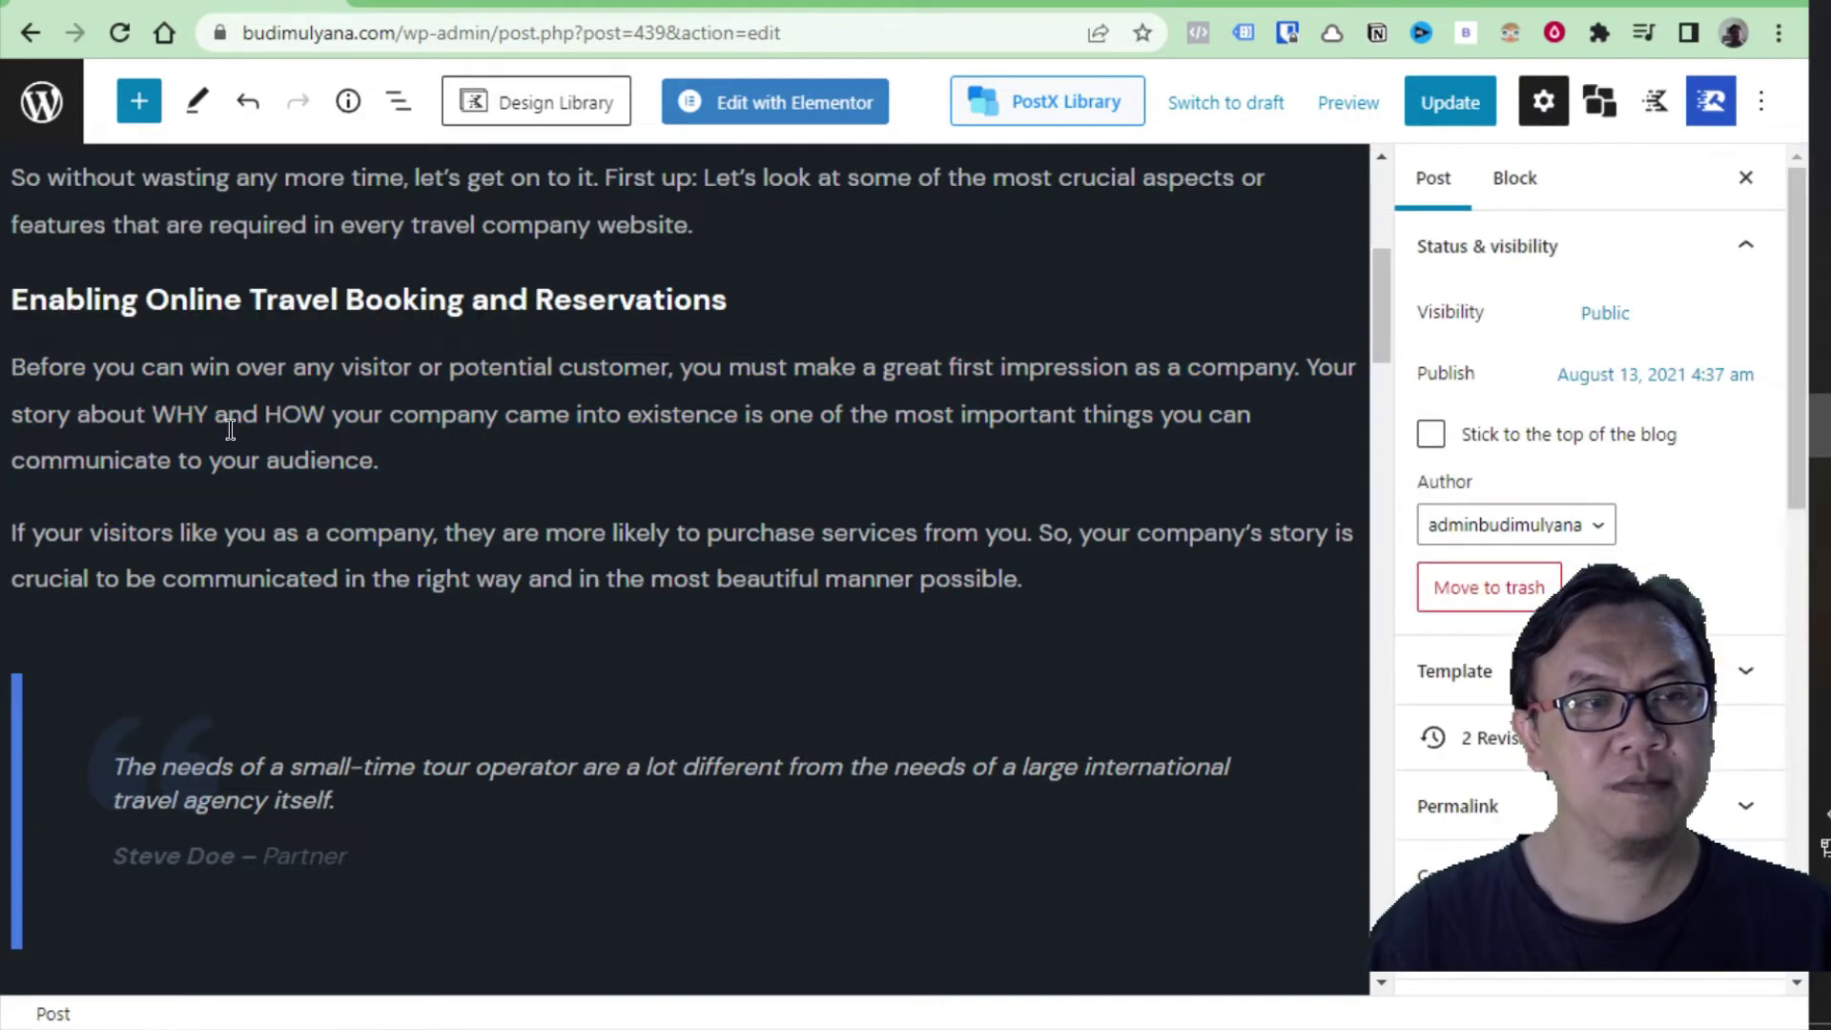
{"action": "left_click", "coordinate": [26, 361]}
{"action": "left_click_drag", "start_coordinate": [7, 361], "coordinate": [364, 465]}
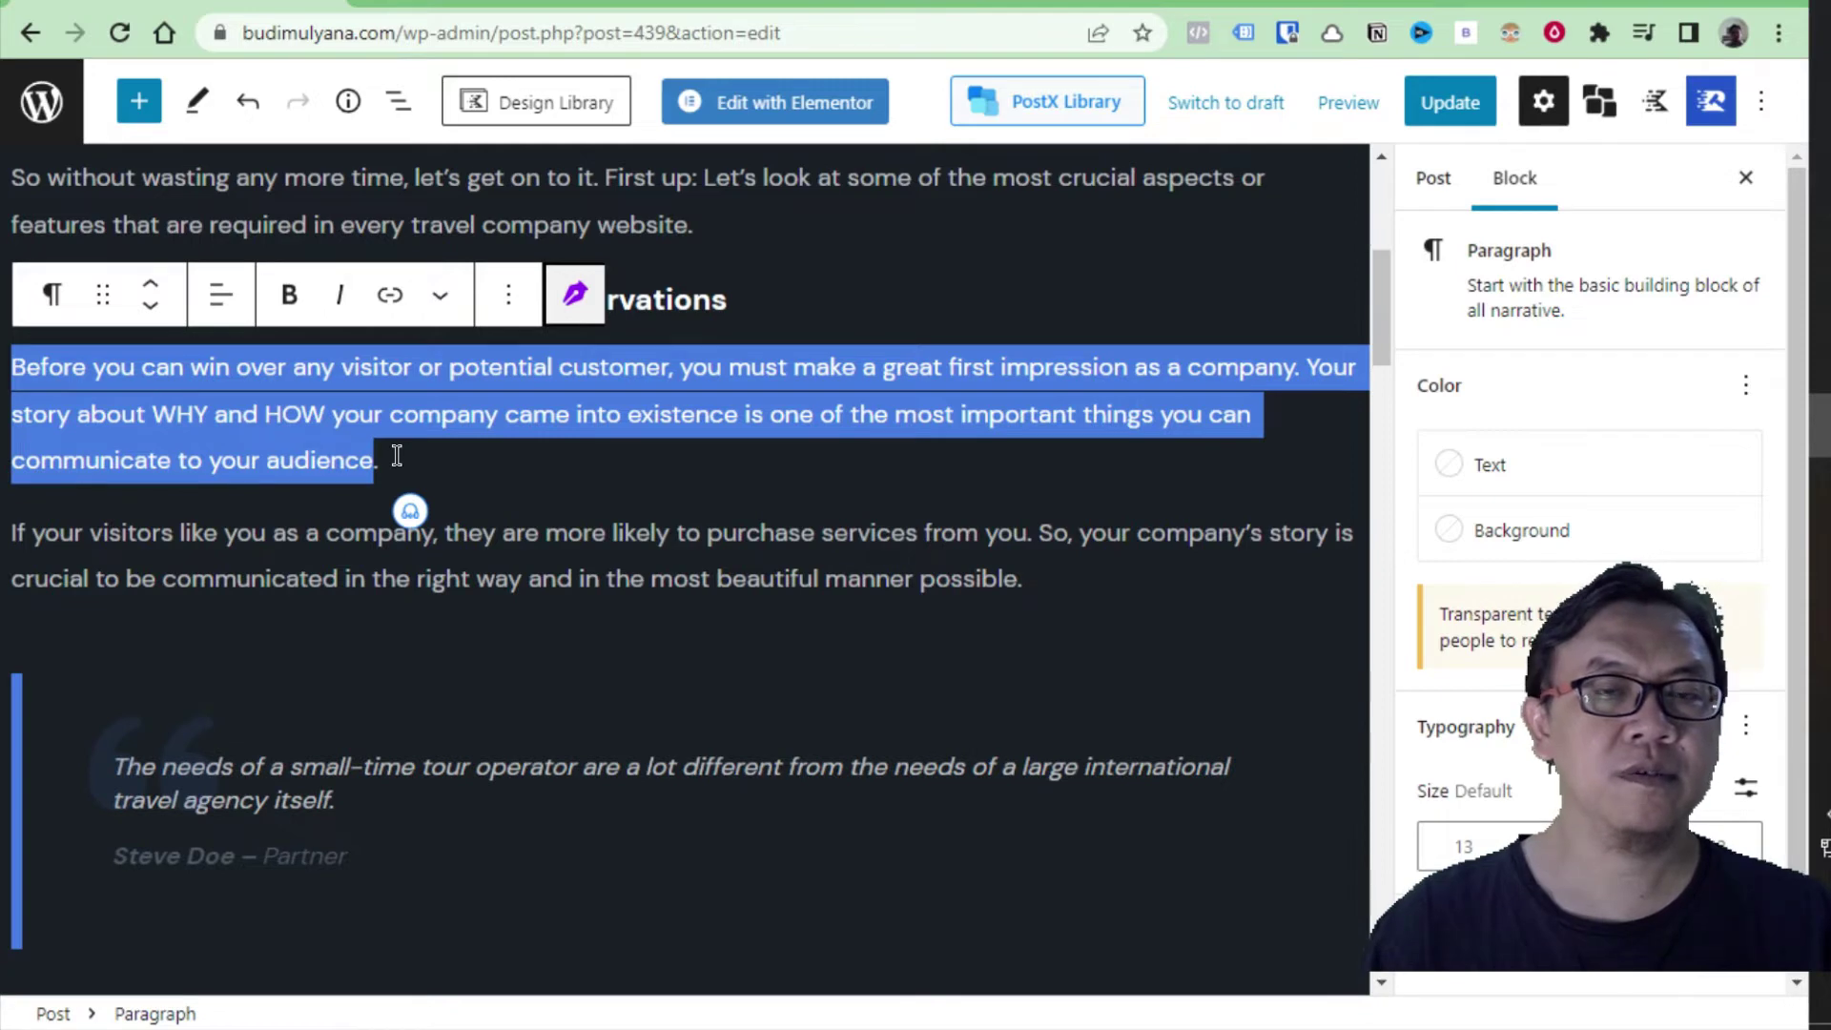
- Select the two paragraphs above the "Displaying Company Information" heading and look through their block options
{"action": "scroll", "coordinate": [397, 454], "scroll_direction": "down", "scroll_amount": 6}
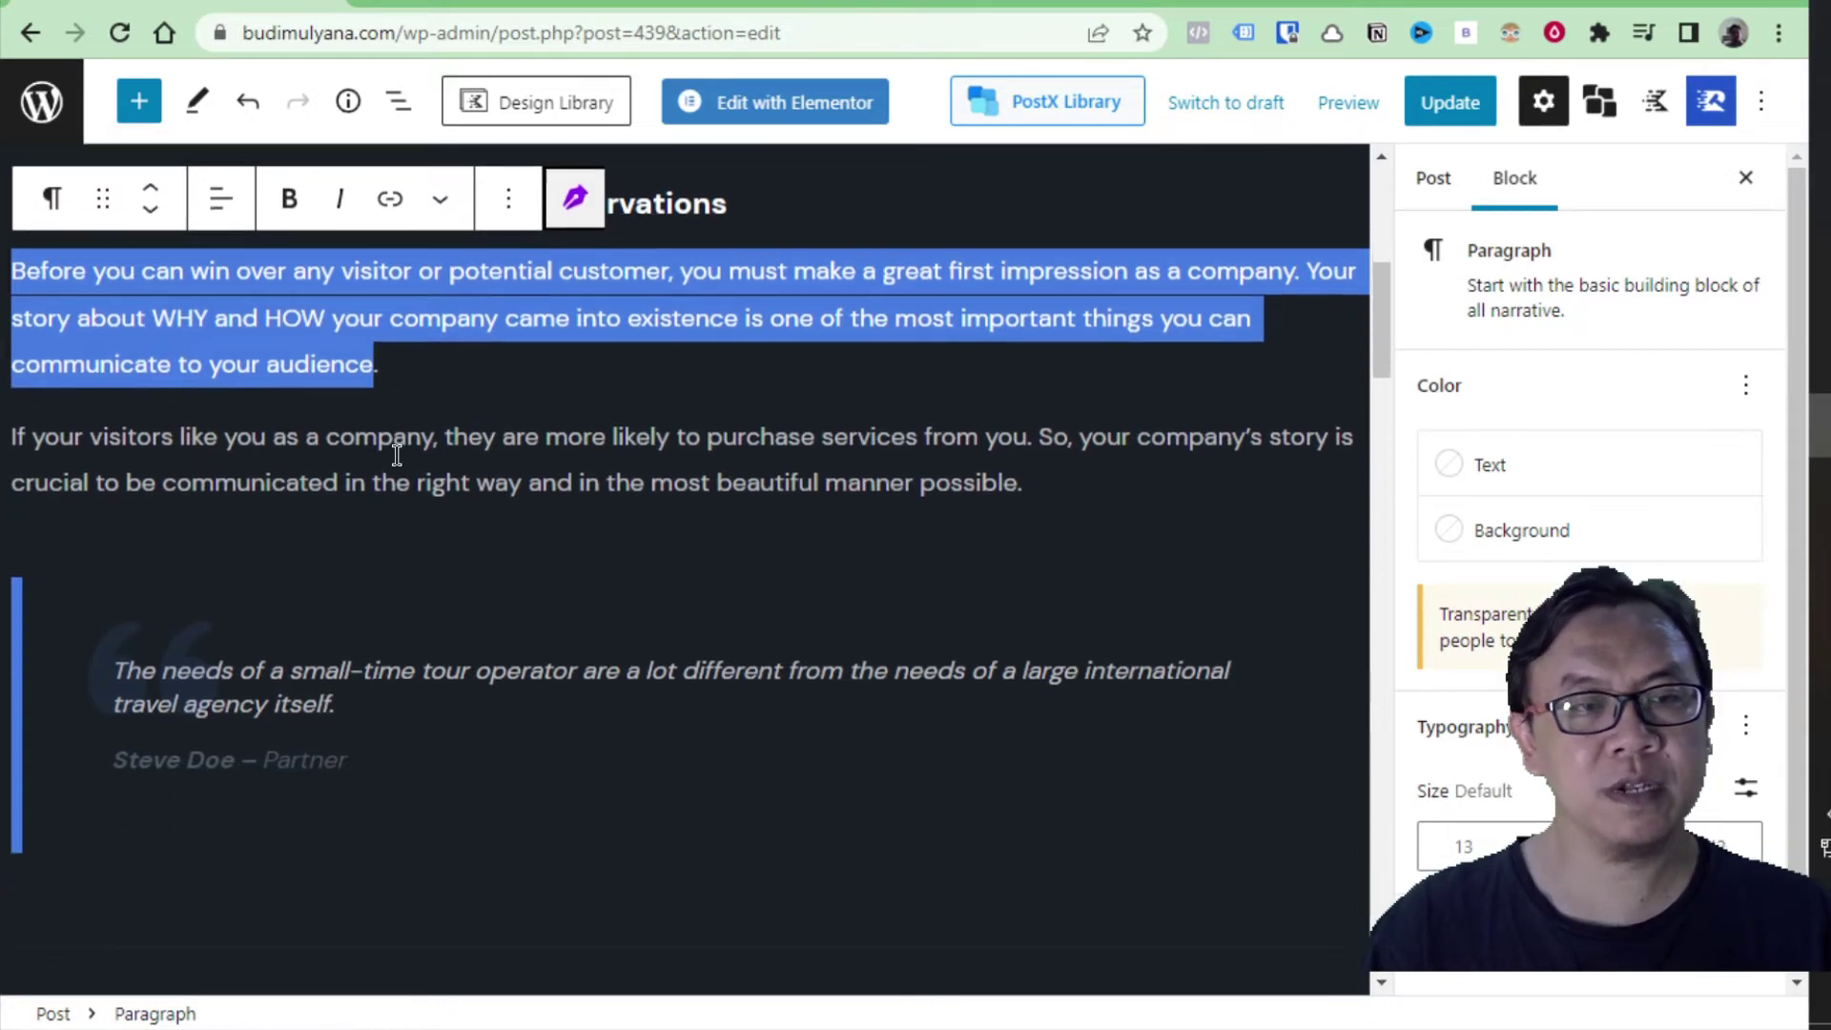
{"action": "scroll", "coordinate": [404, 460], "scroll_direction": "down", "scroll_amount": 3}
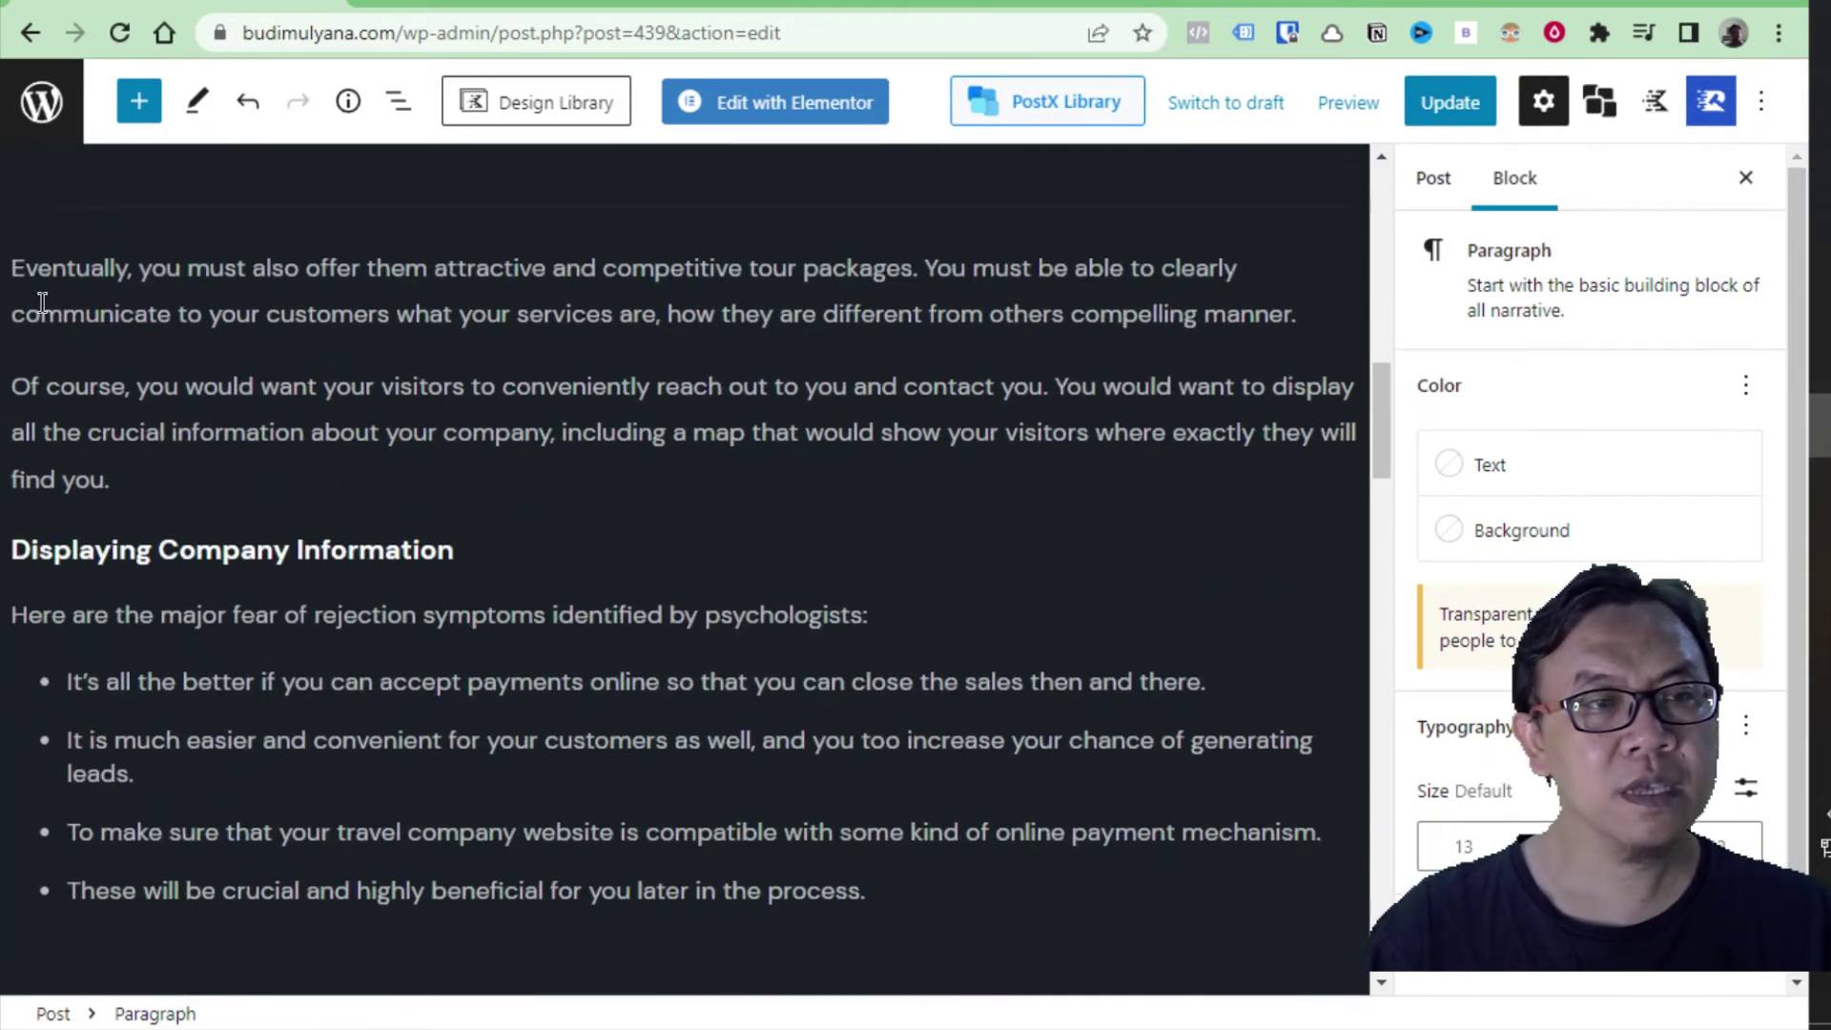
{"action": "left_click", "coordinate": [21, 267]}
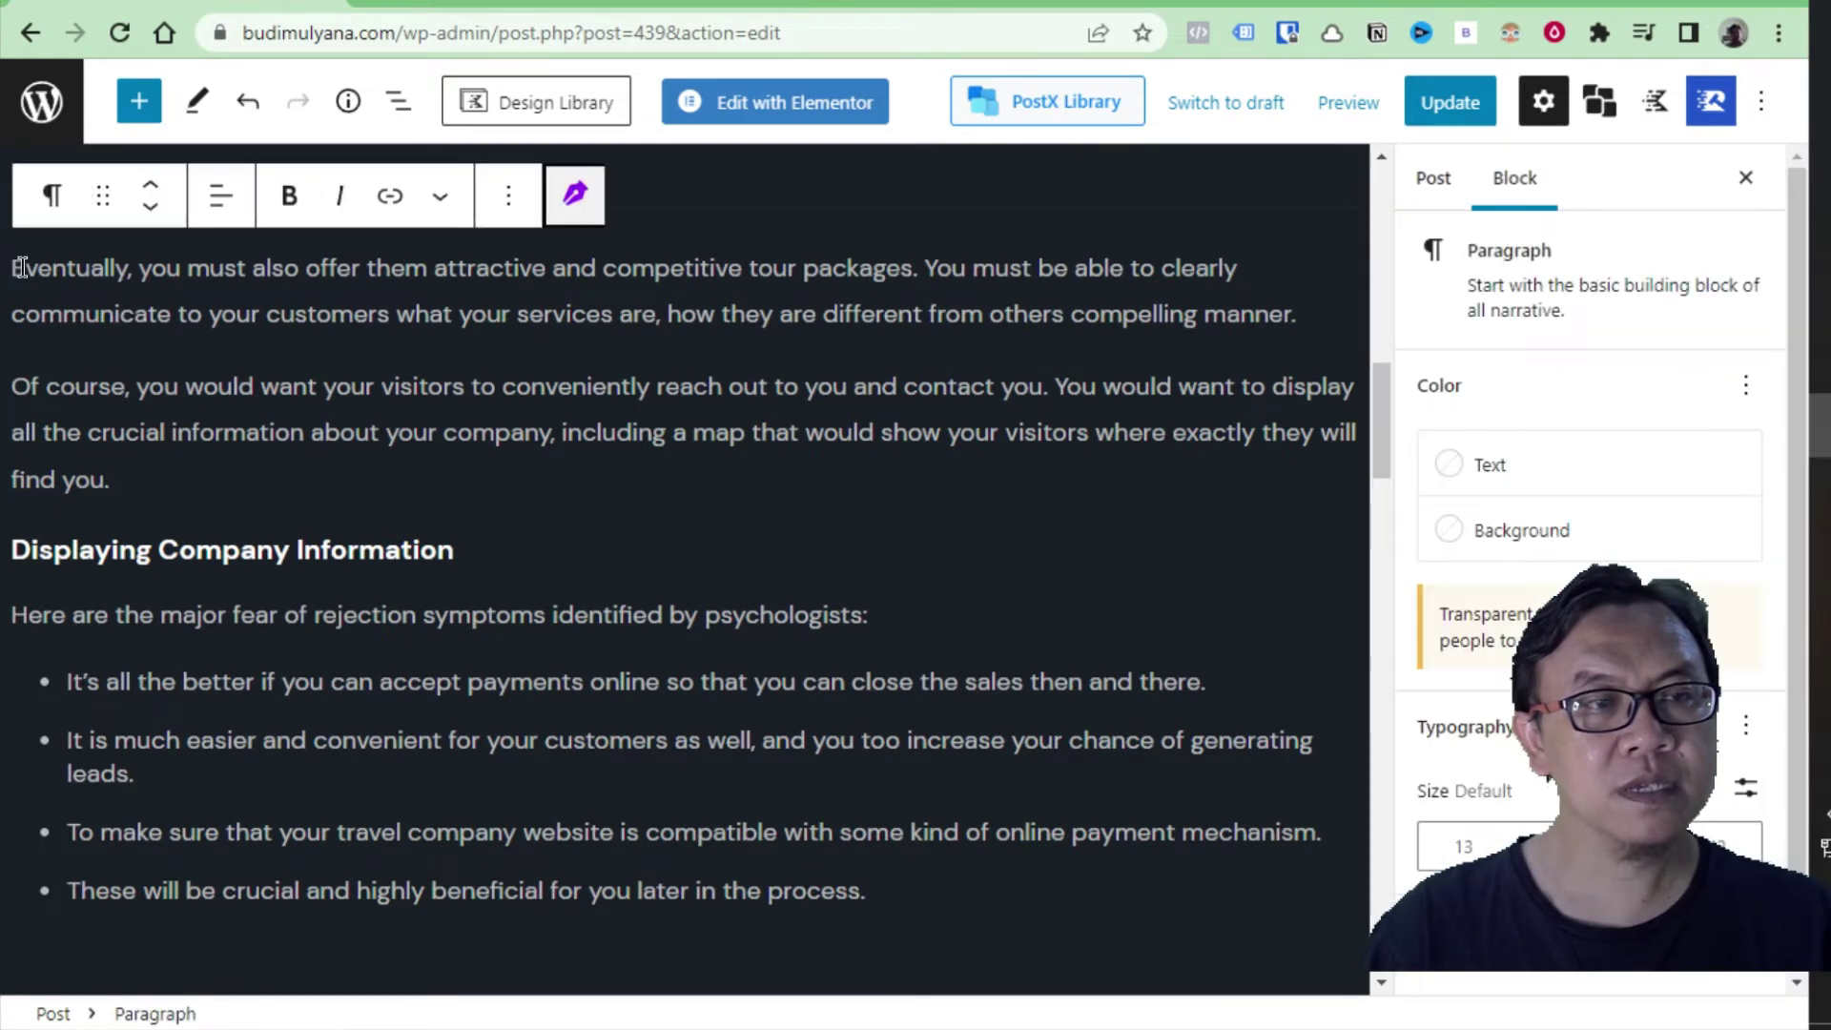
{"action": "left_click_drag", "start_coordinate": [9, 267], "coordinate": [258, 458]}
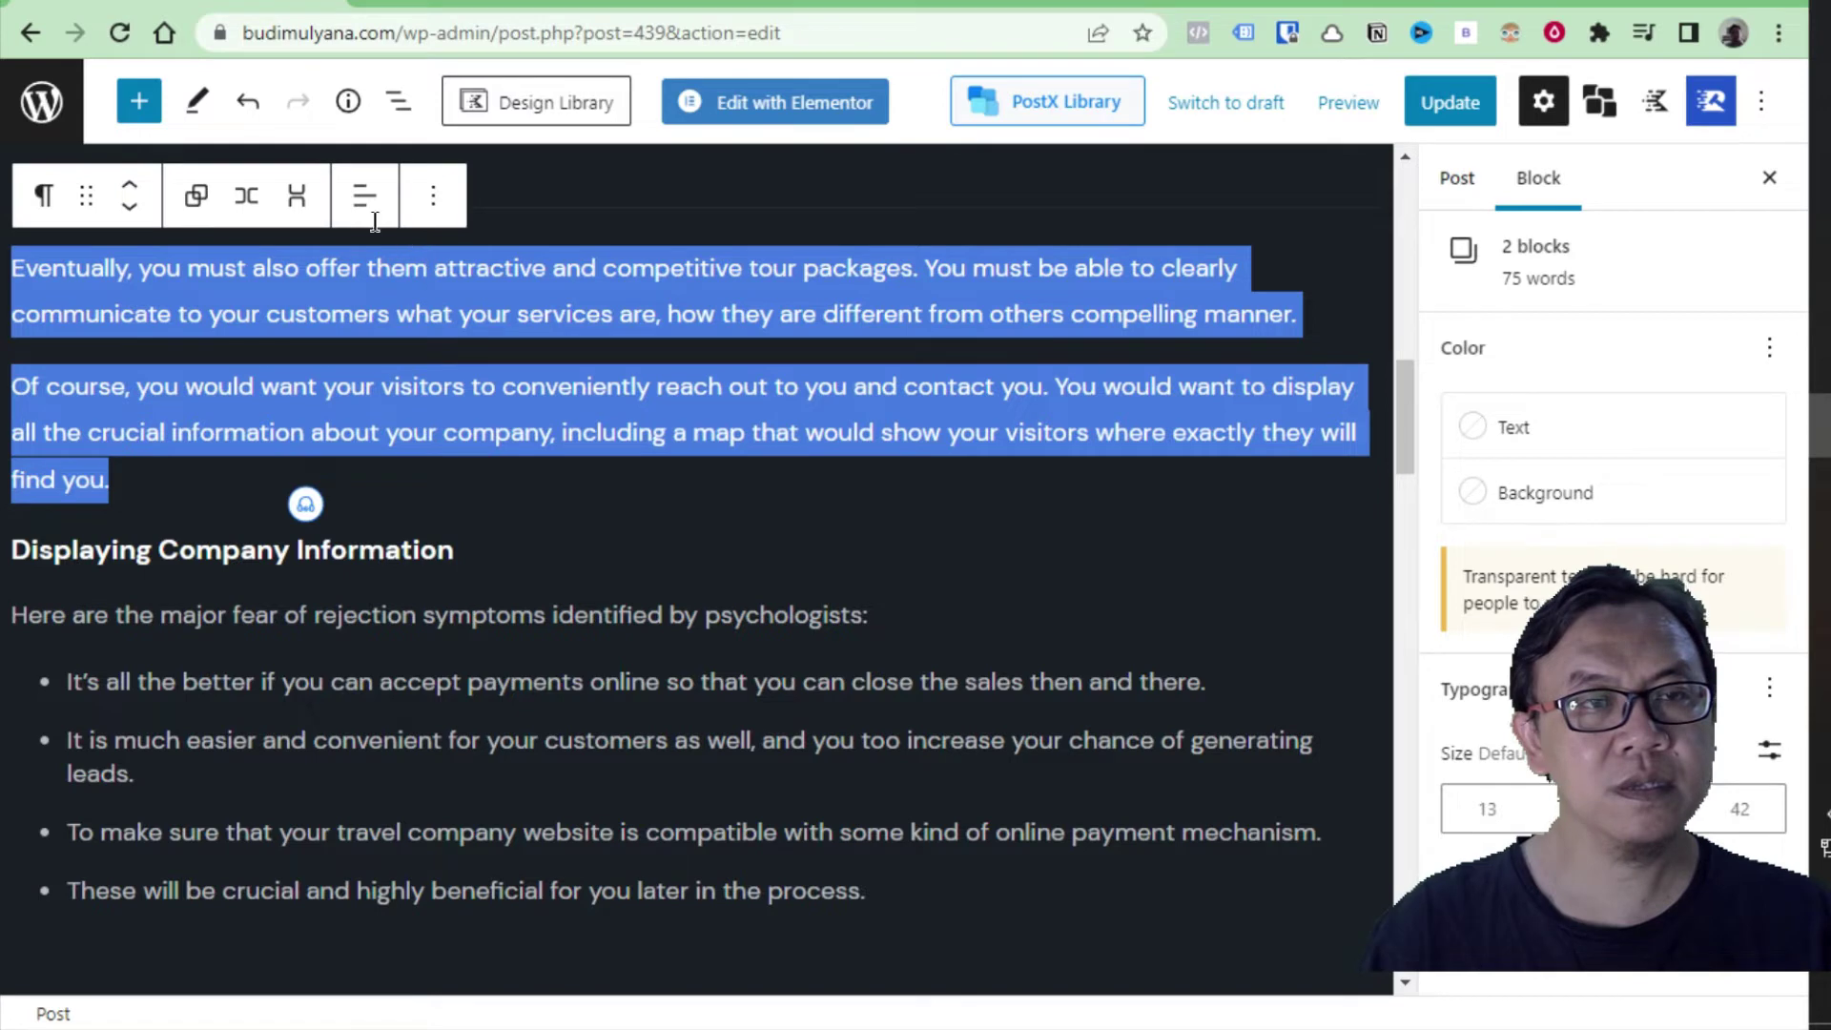
{"action": "left_click", "coordinate": [436, 193]}
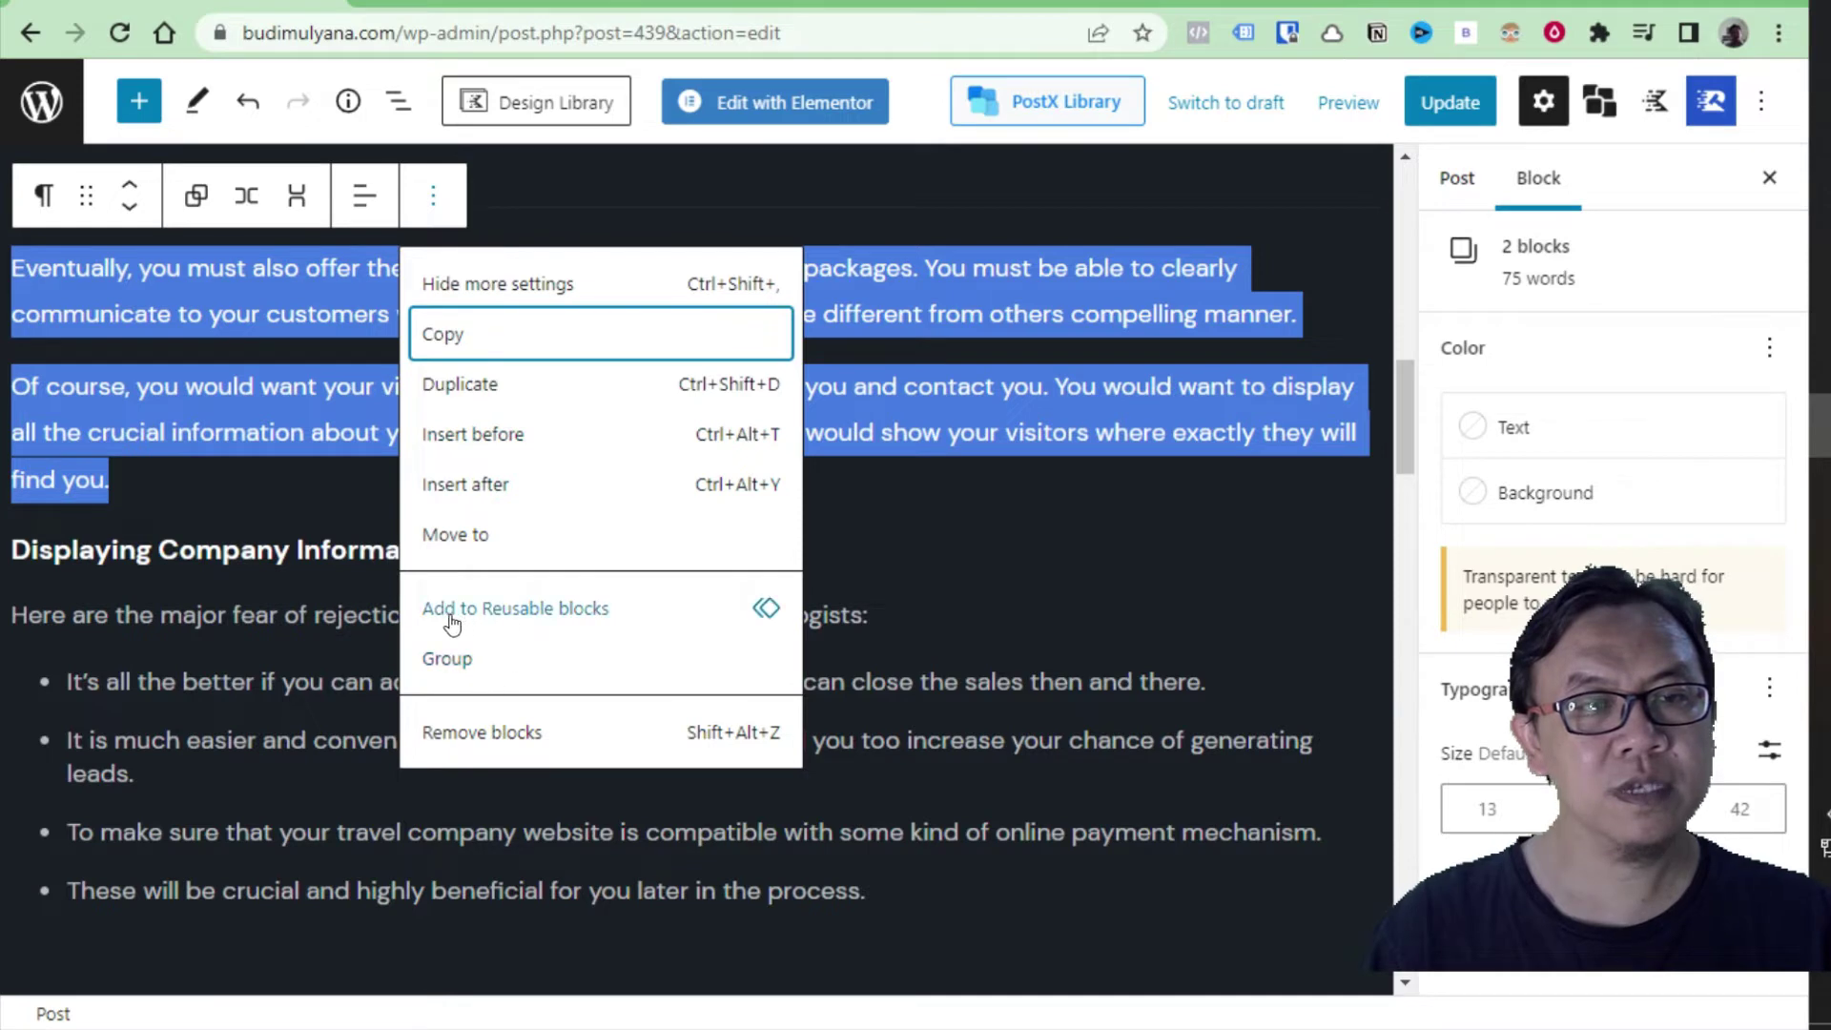
{"action": "key", "text": "Escape"}
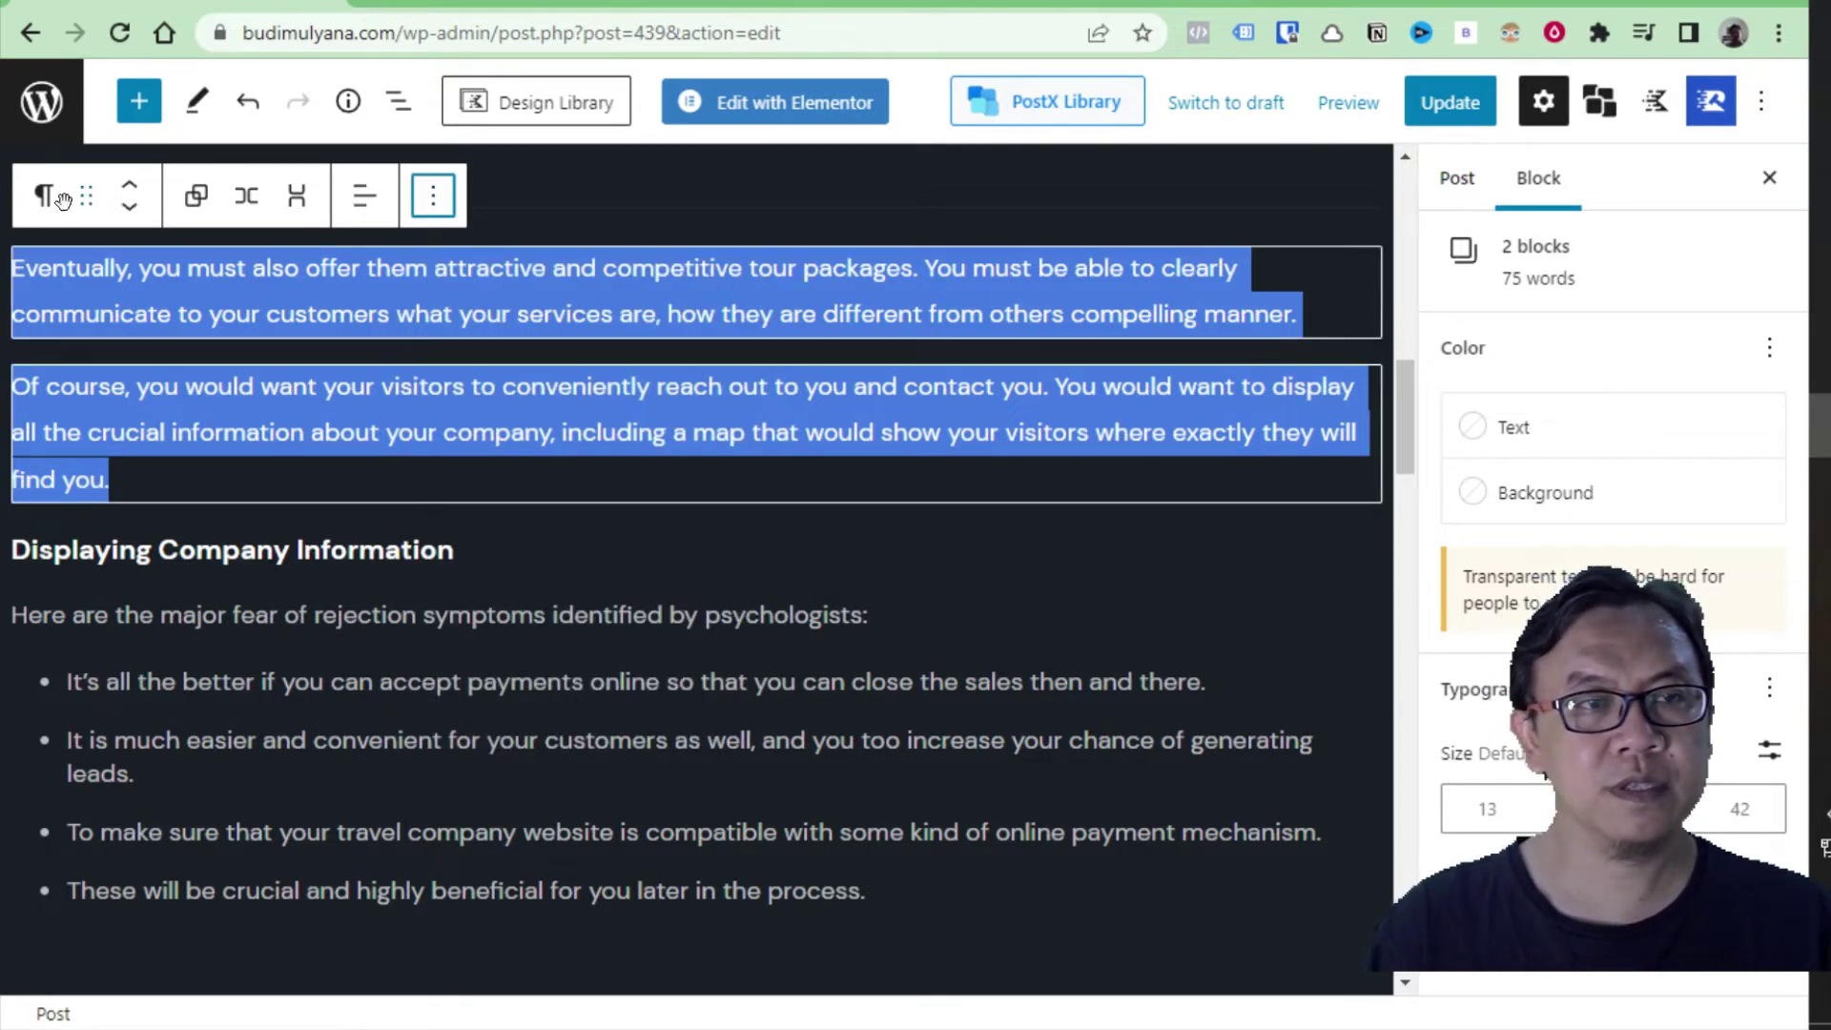
- Move the two selected paragraphs below the "Displaying Company Information" heading and back above it
{"action": "left_click", "coordinate": [130, 204]}
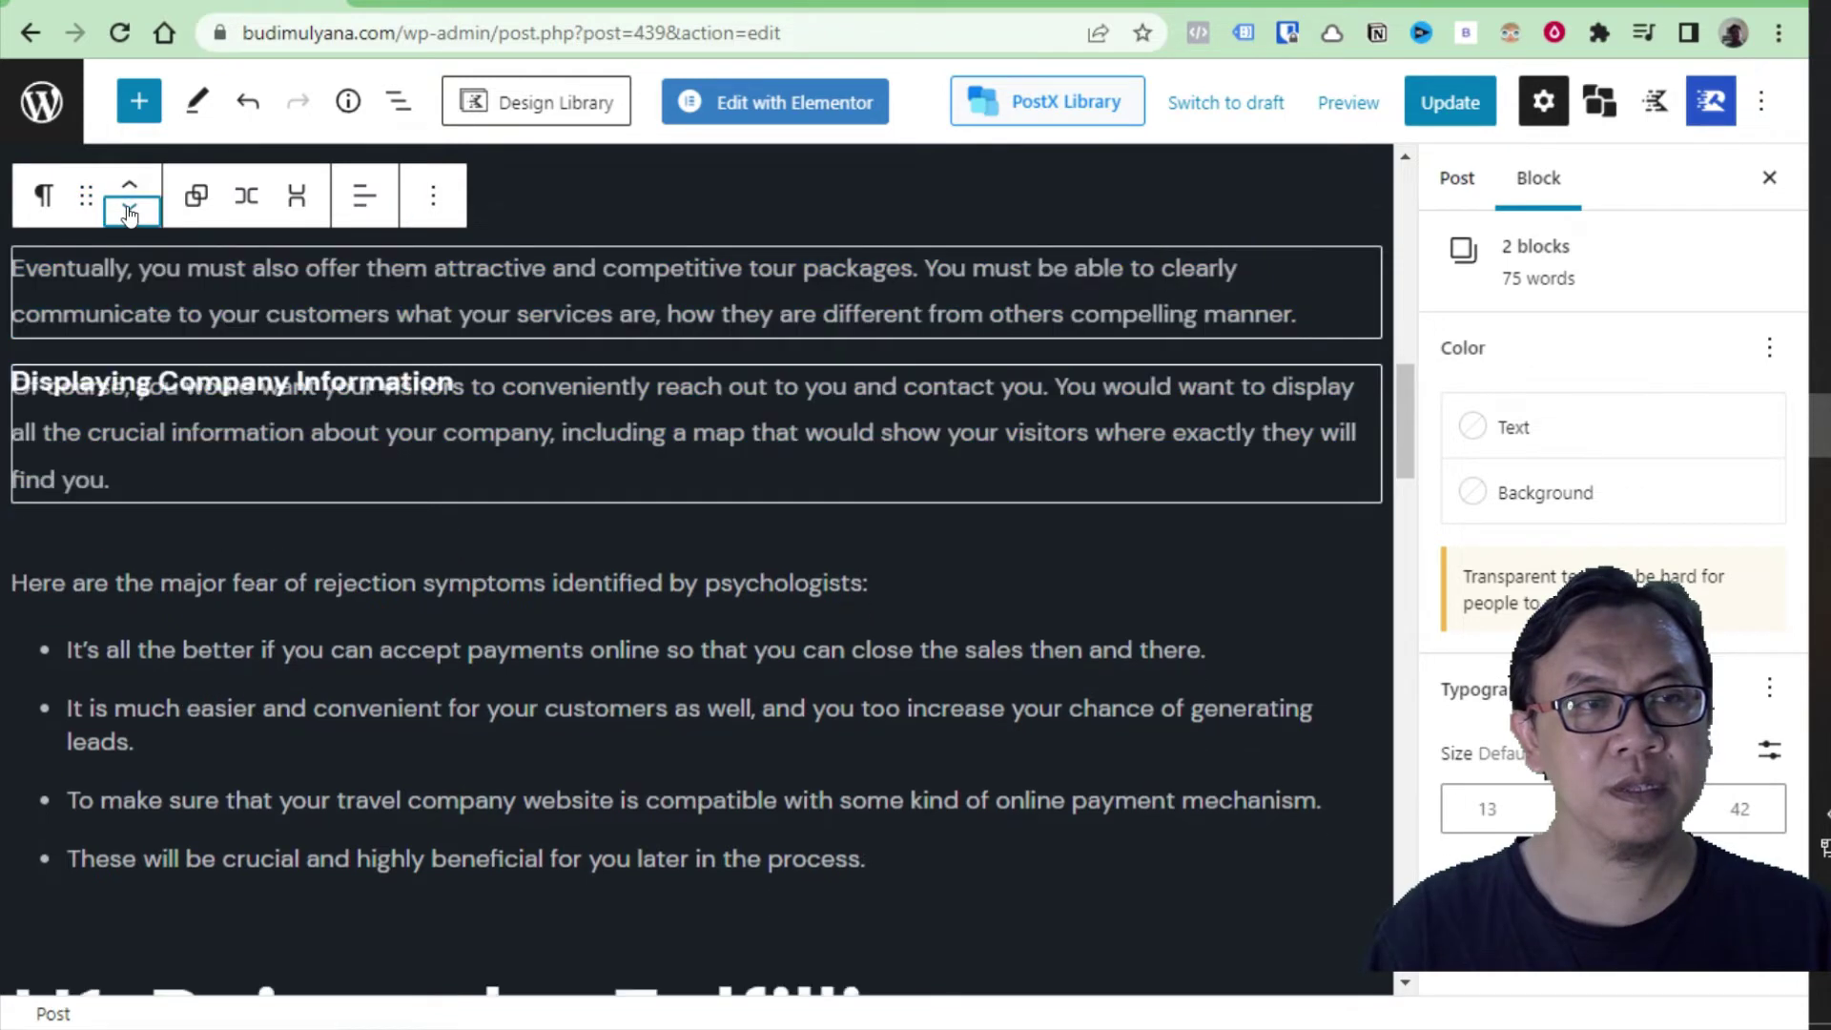
{"action": "left_click", "coordinate": [131, 184]}
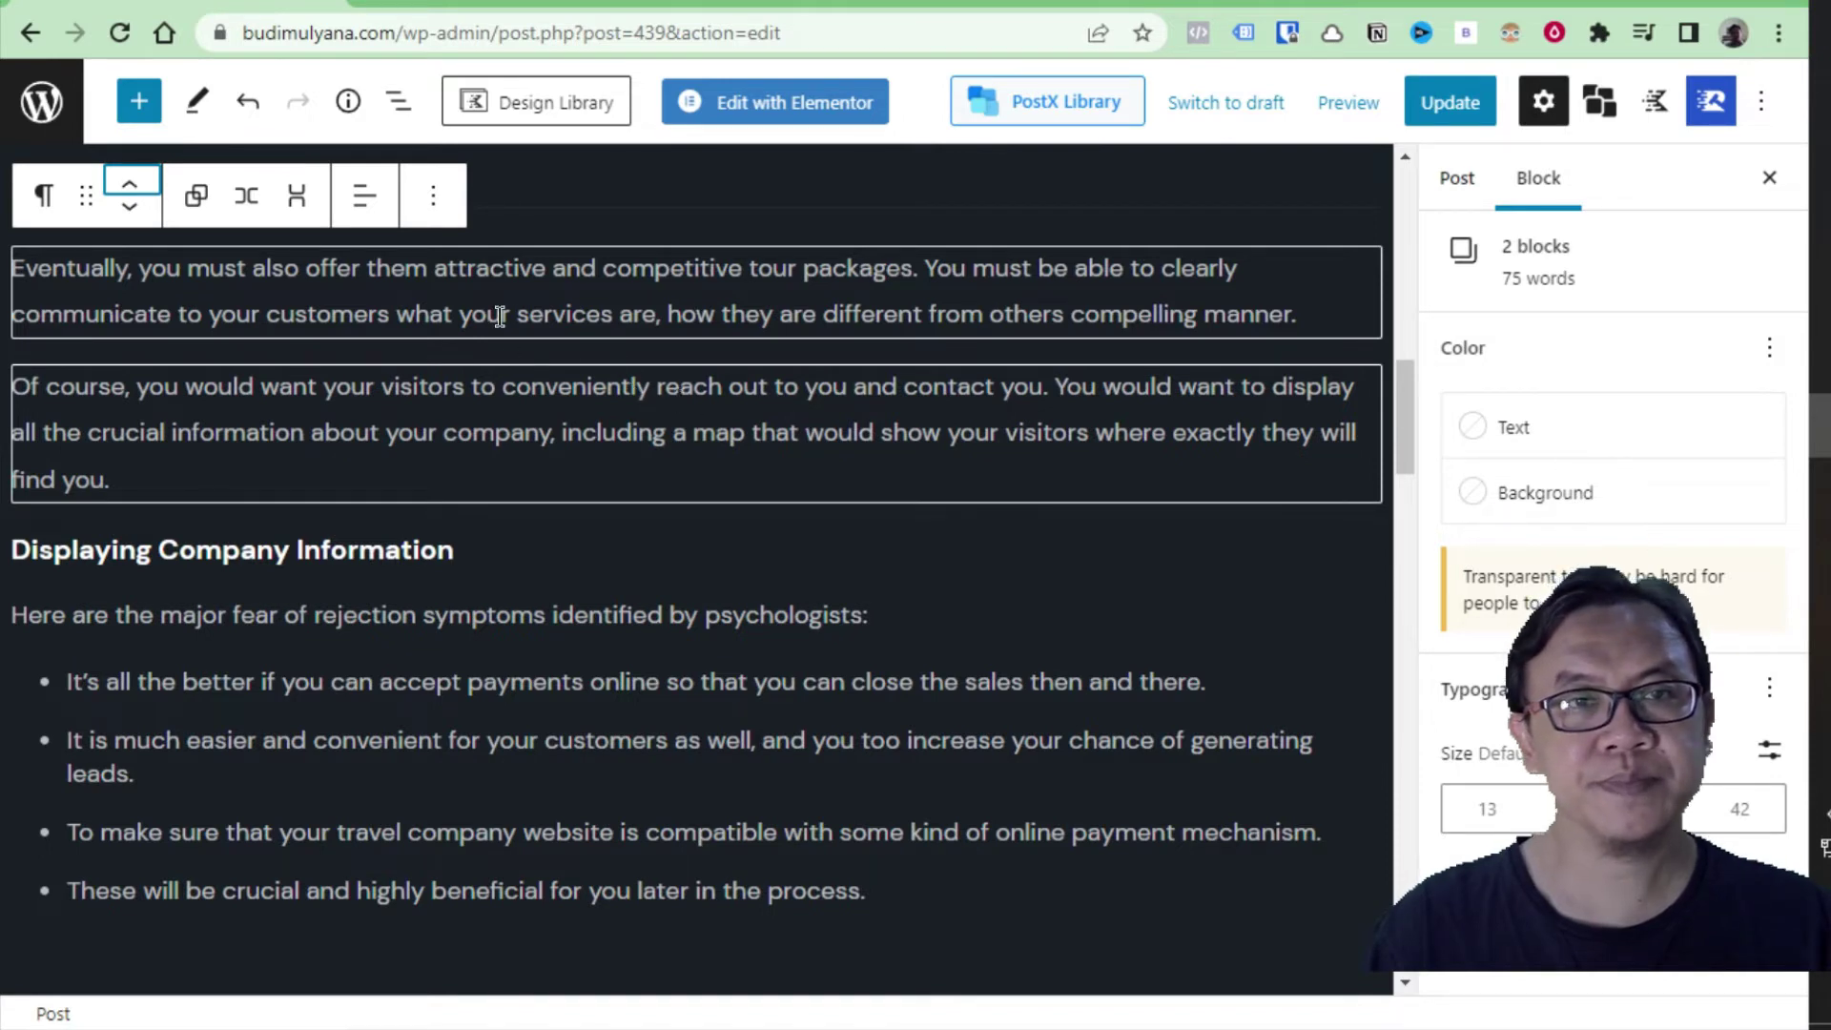
- Paraphrase only the paragraph beginning "Eventually, you must also offer them" with the AI rewriting tool
{"action": "left_click", "coordinate": [386, 386]}
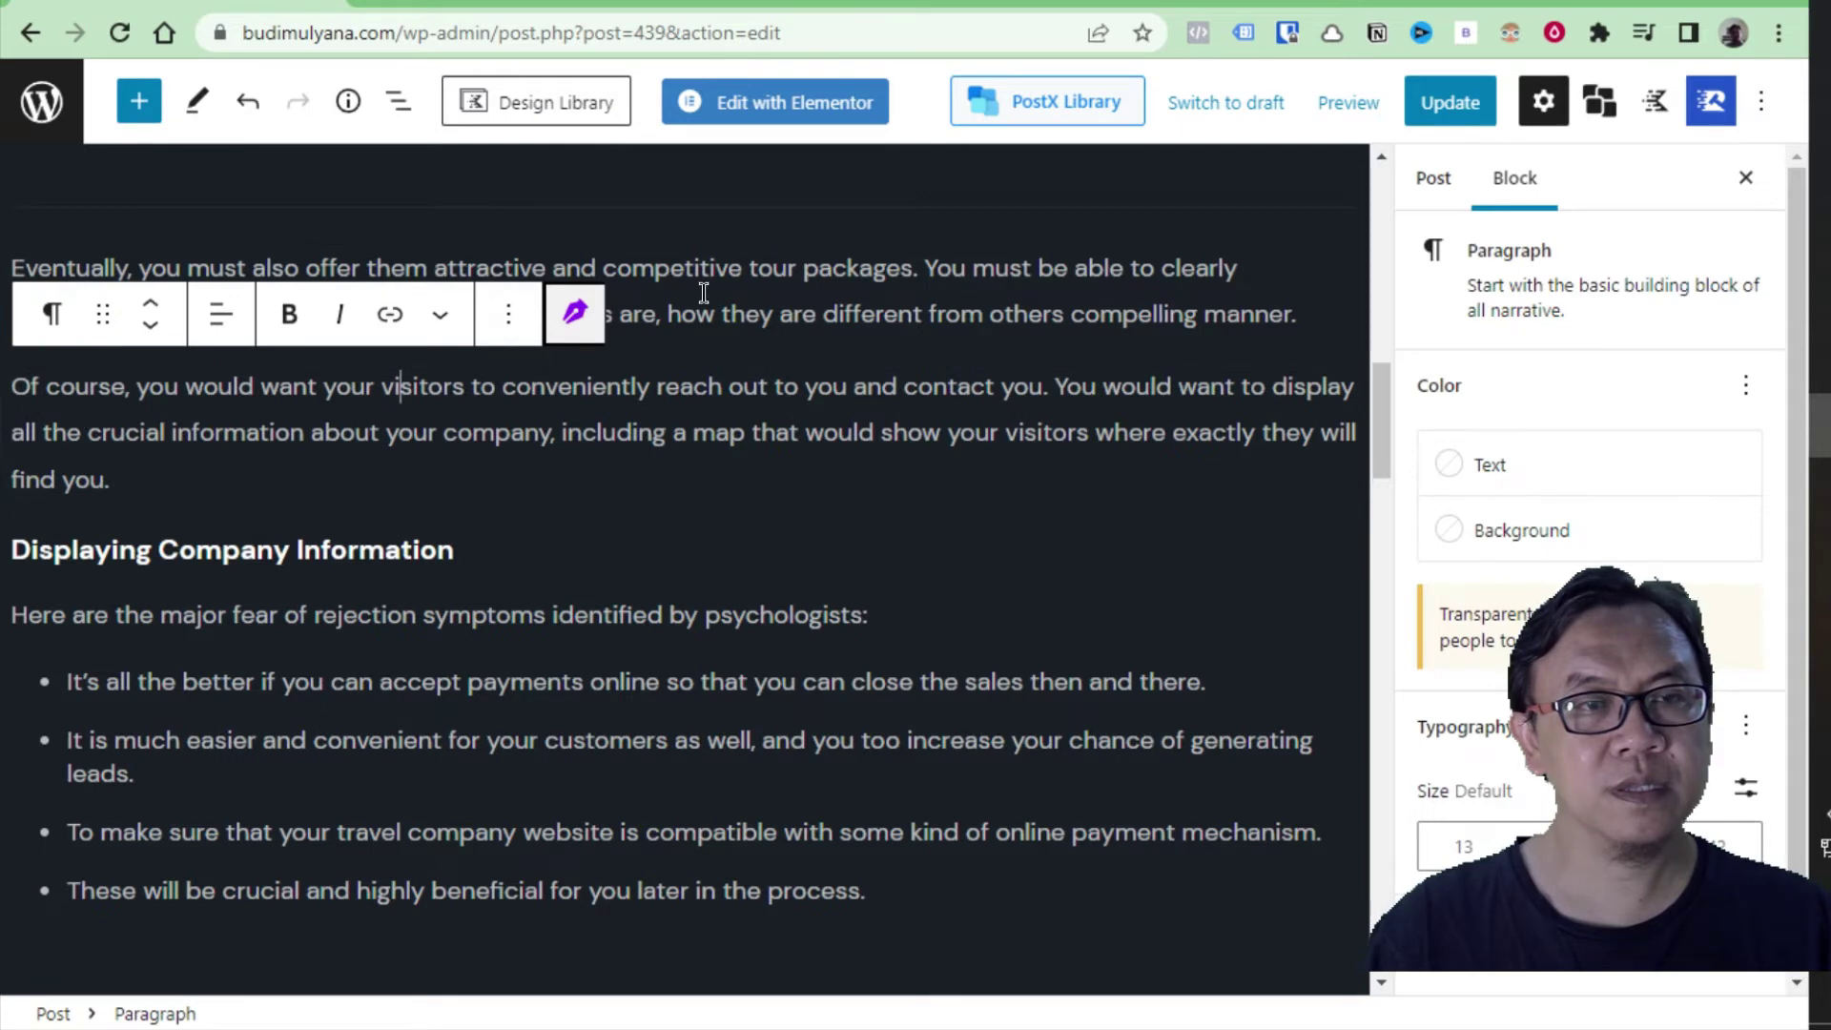
{"action": "left_click", "coordinate": [787, 289]}
{"action": "left_click", "coordinate": [160, 268]}
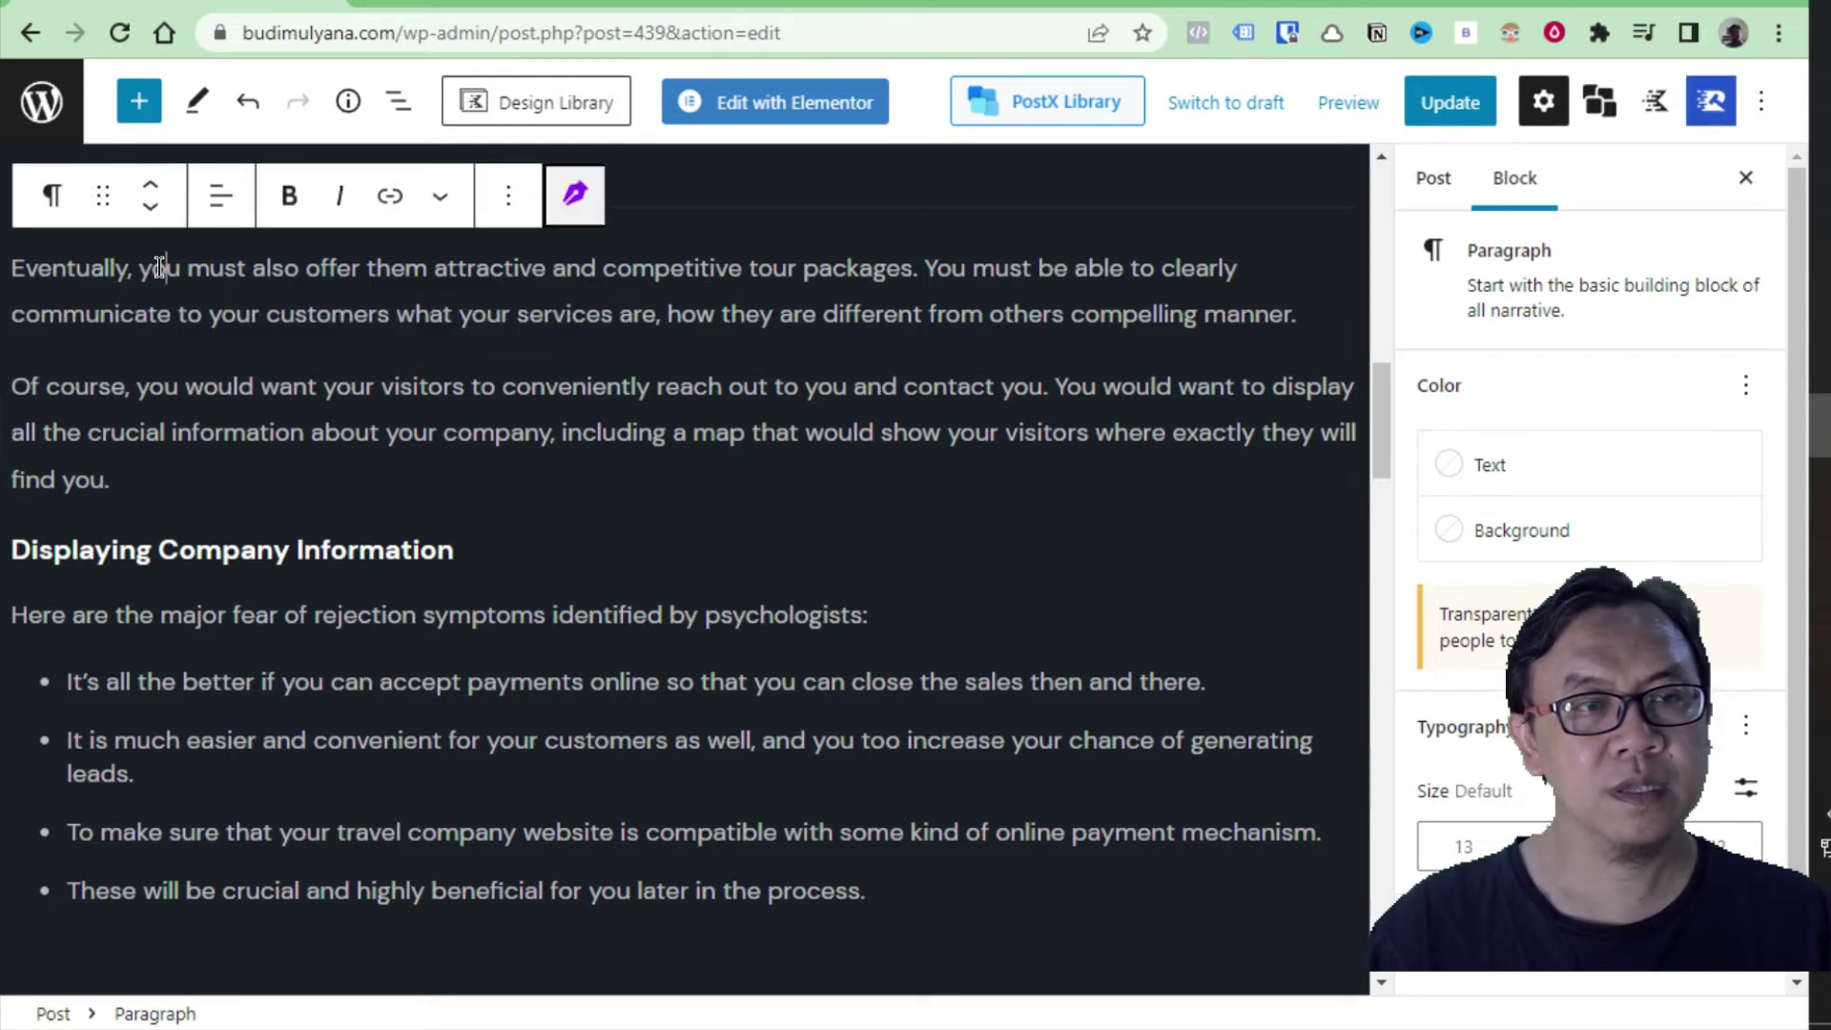
{"action": "left_click", "coordinate": [576, 195]}
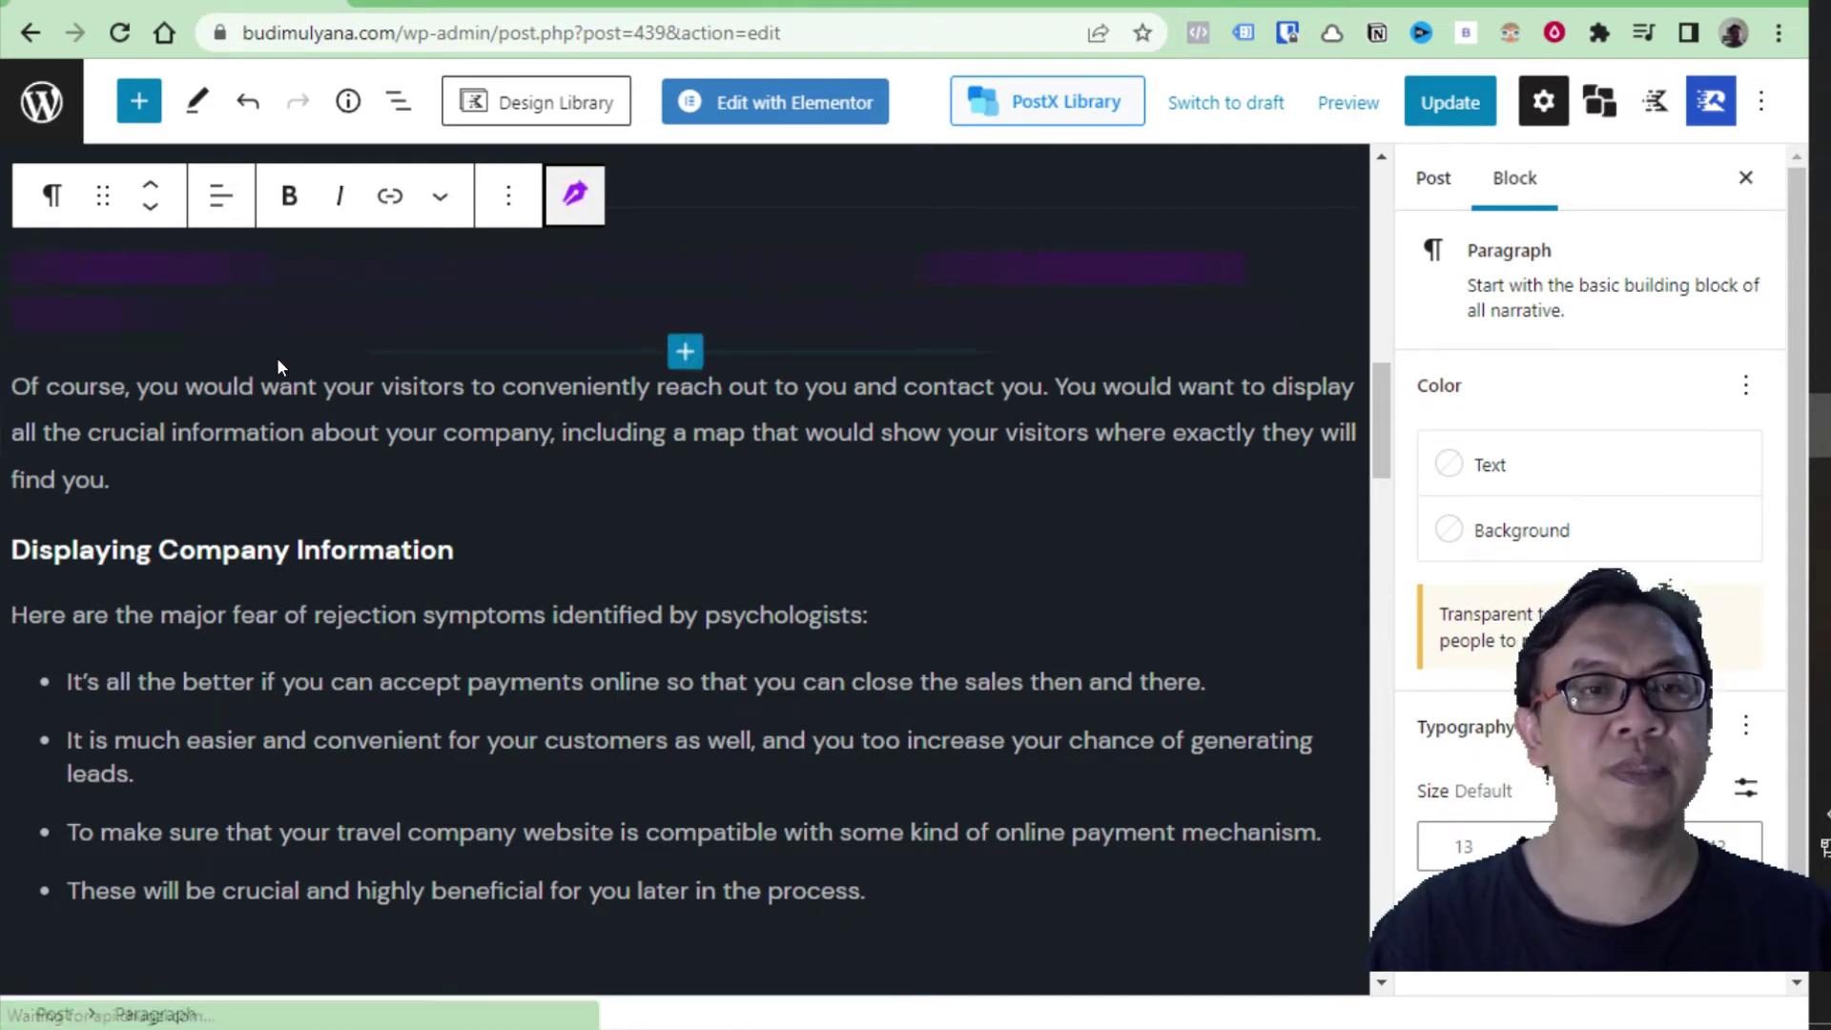
{"action": "scroll", "coordinate": [428, 445], "scroll_direction": "up", "scroll_amount": 1}
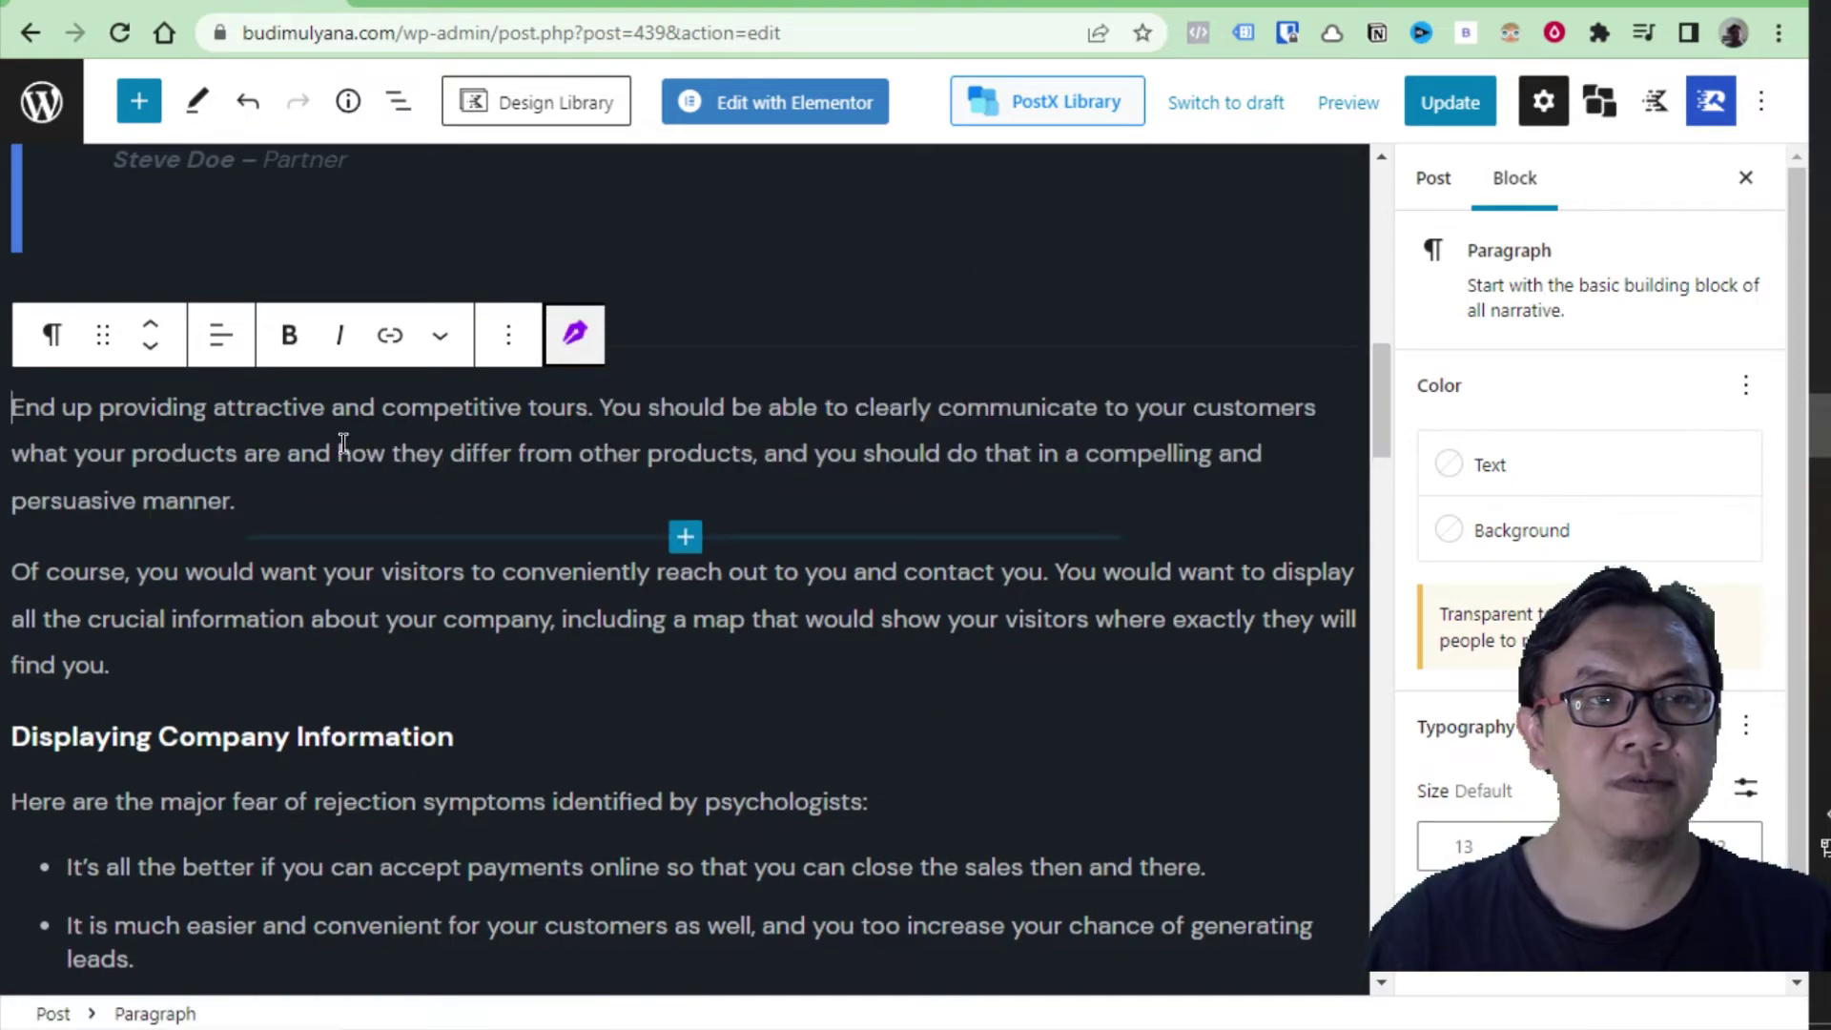
- Try to paraphrase the paragraph beginning "Surrounded by picturesque waterfalls" with the AI rewriting tool
{"action": "scroll", "coordinate": [431, 479], "scroll_direction": "up", "scroll_amount": 5}
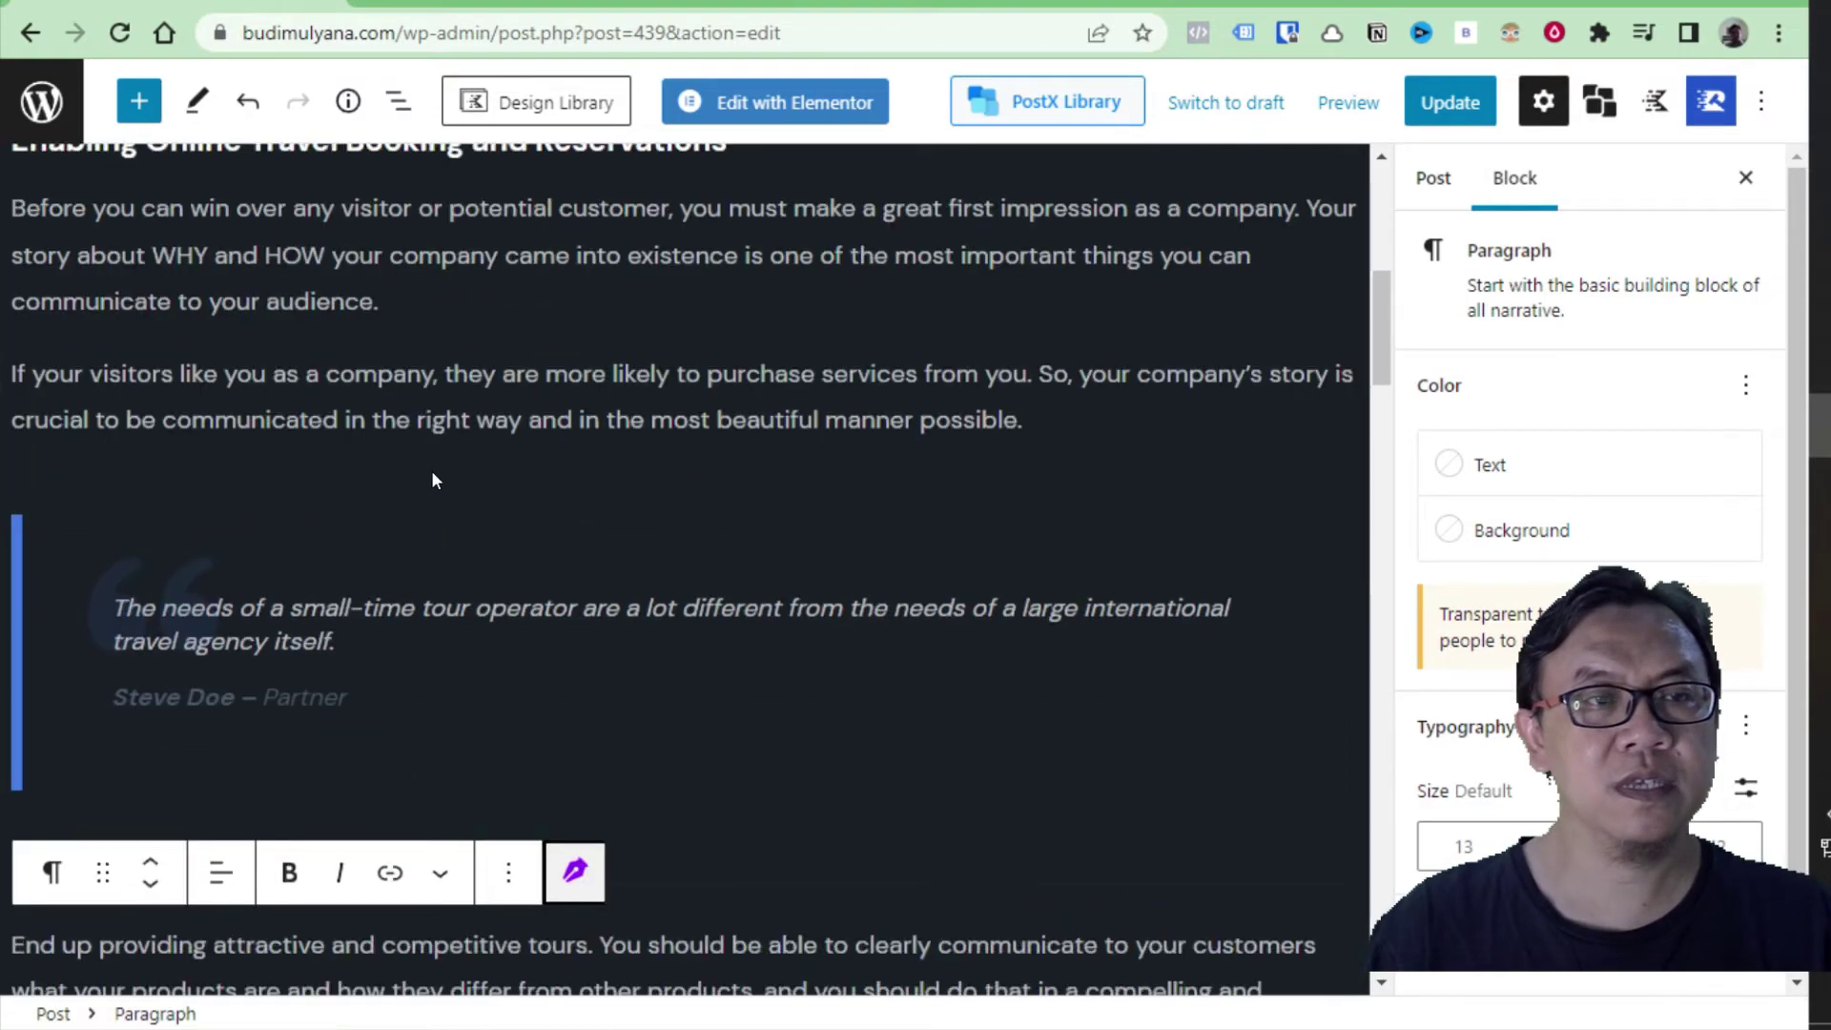
{"action": "scroll", "coordinate": [430, 479], "scroll_direction": "up", "scroll_amount": 8}
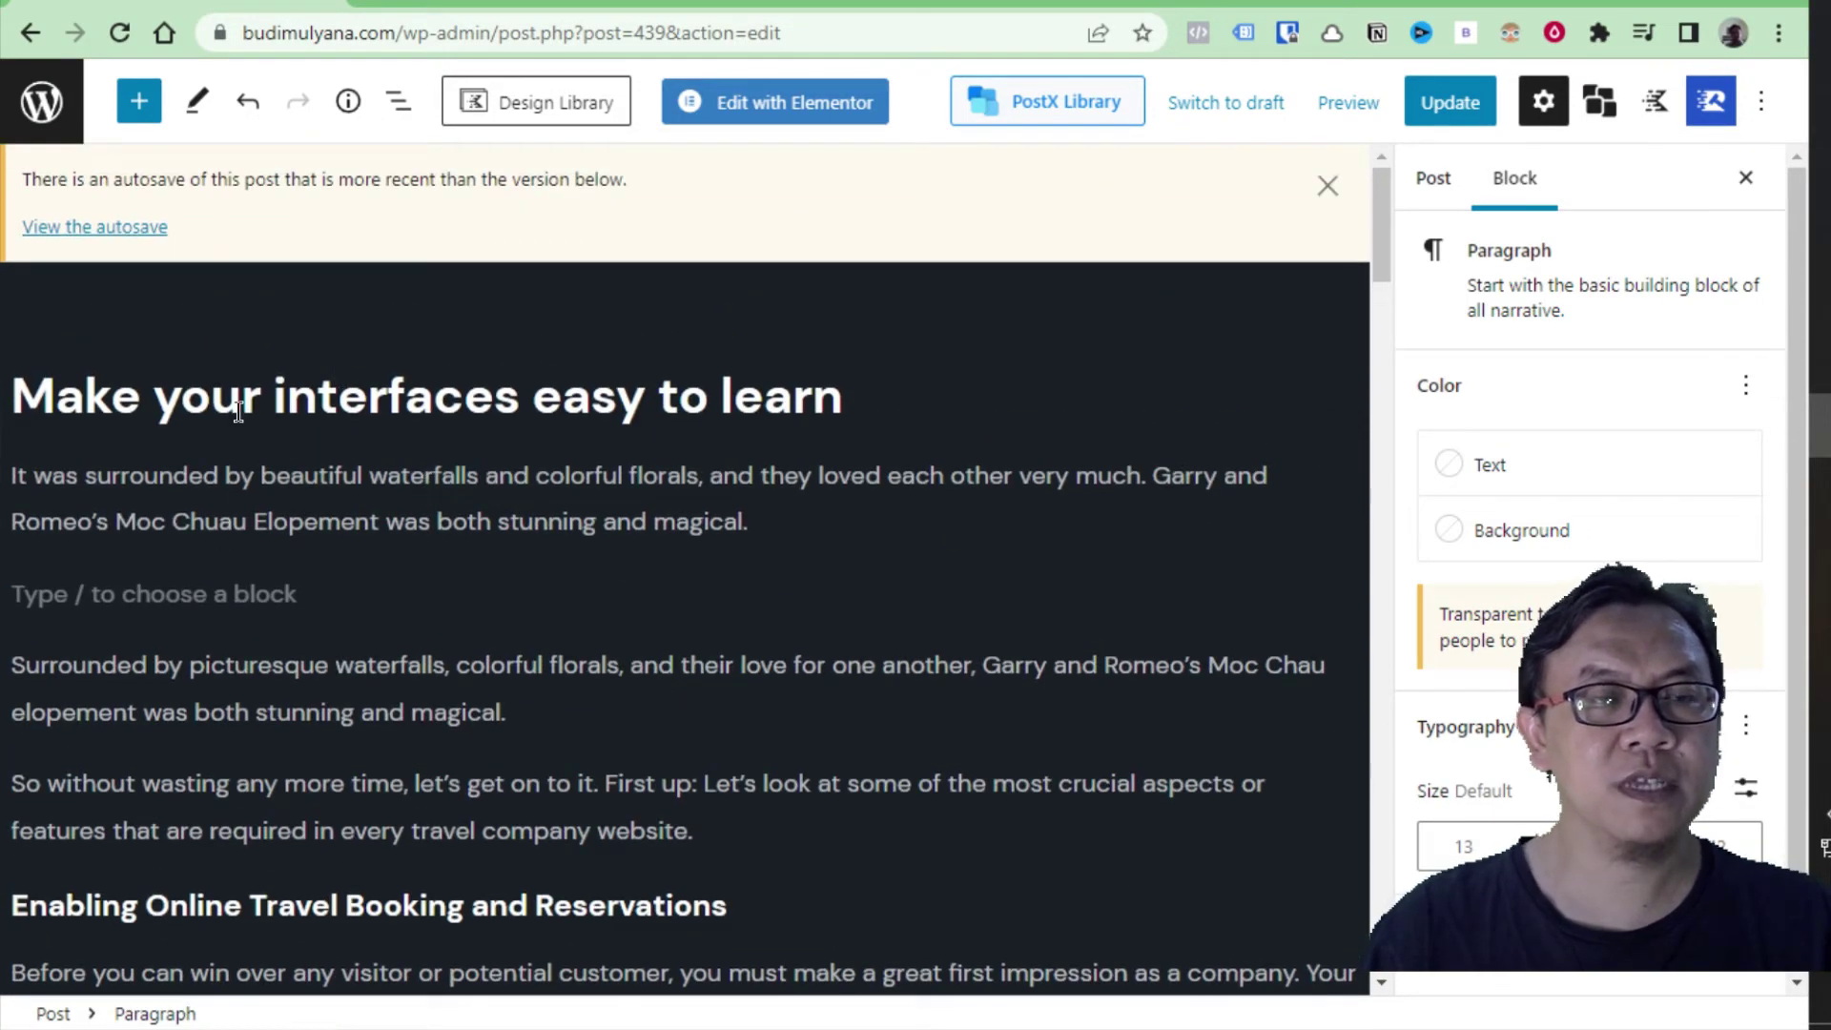
{"action": "scroll", "coordinate": [177, 515], "scroll_direction": "down", "scroll_amount": 3}
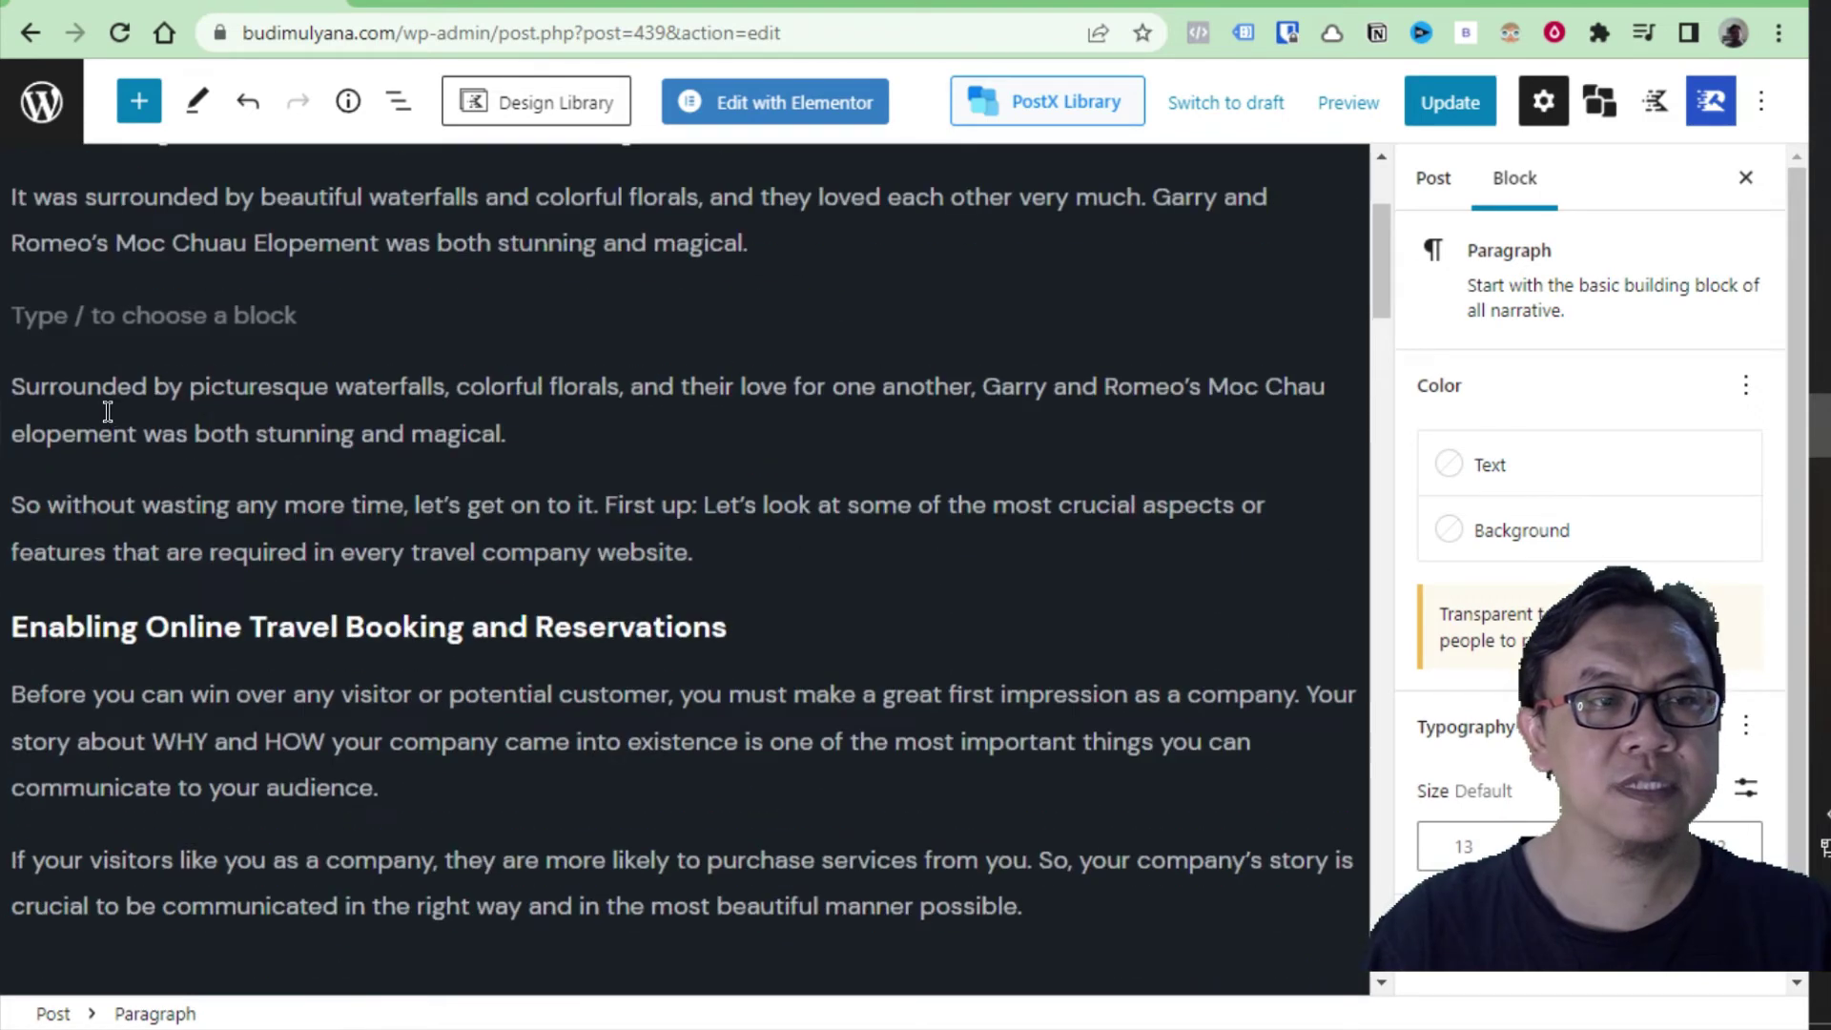
{"action": "left_click", "coordinate": [230, 415]}
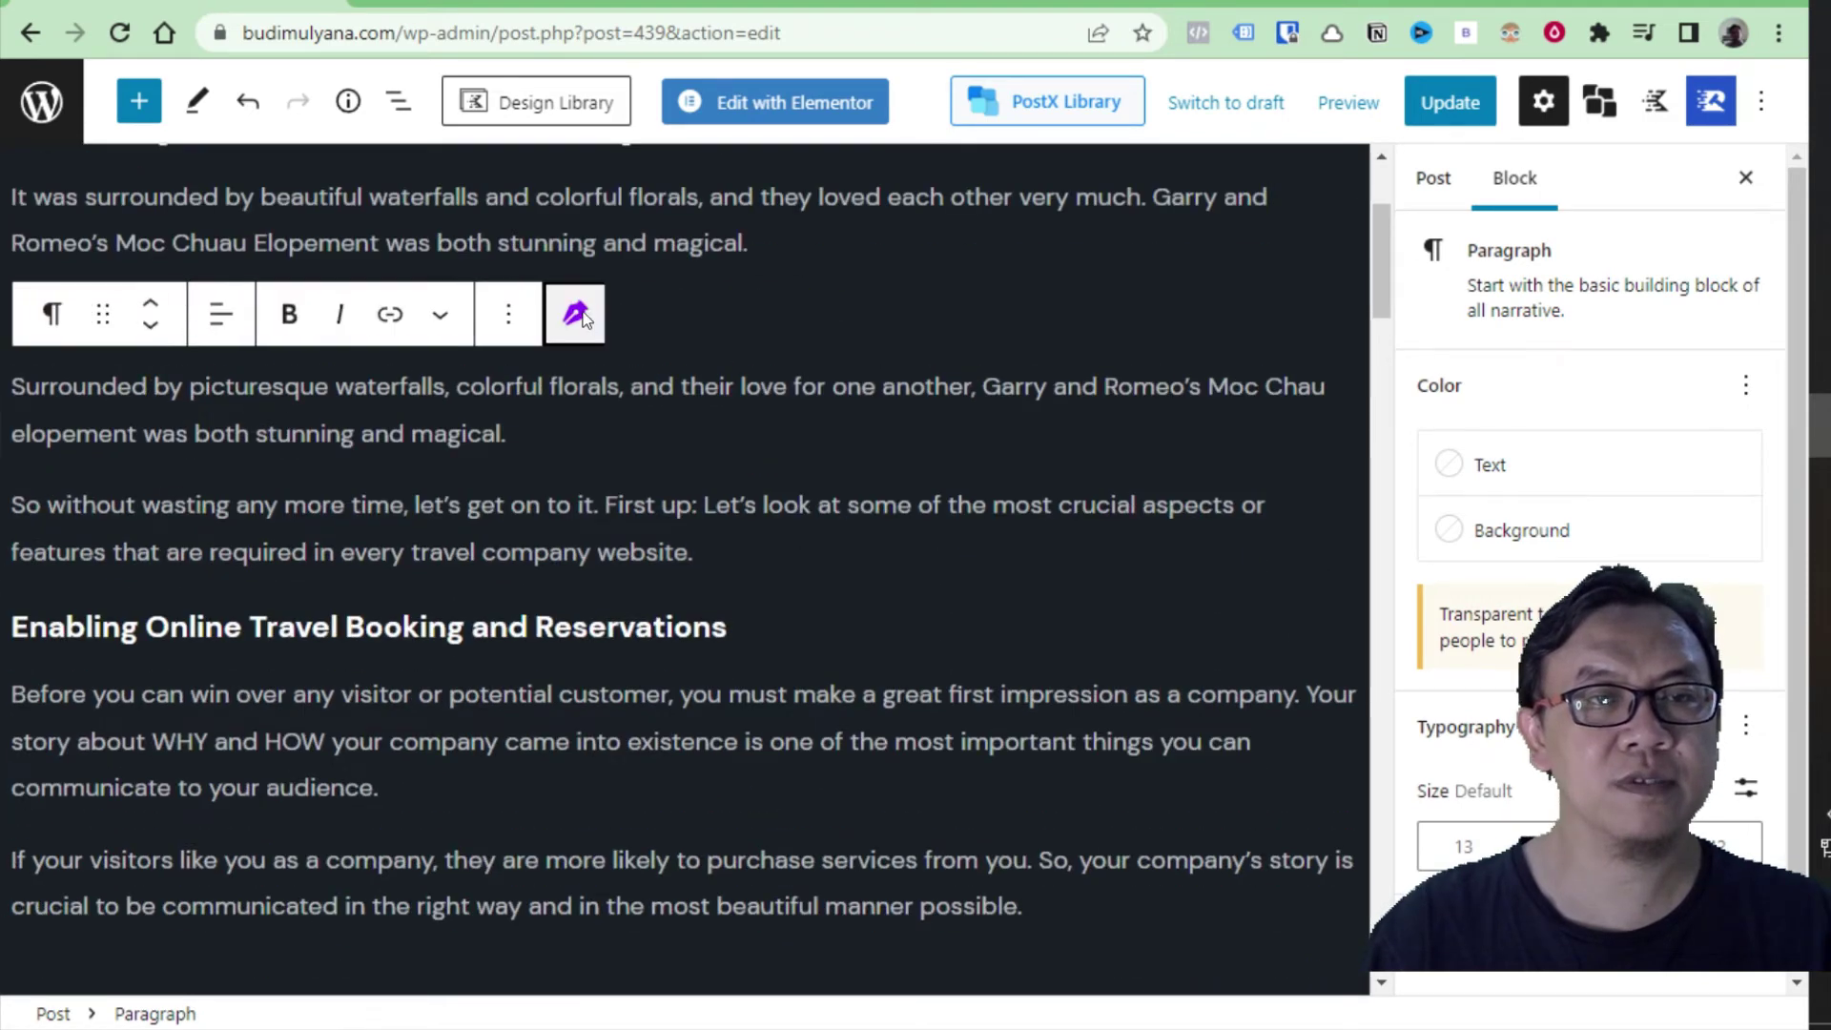
{"action": "key", "text": "ctrl+a"}
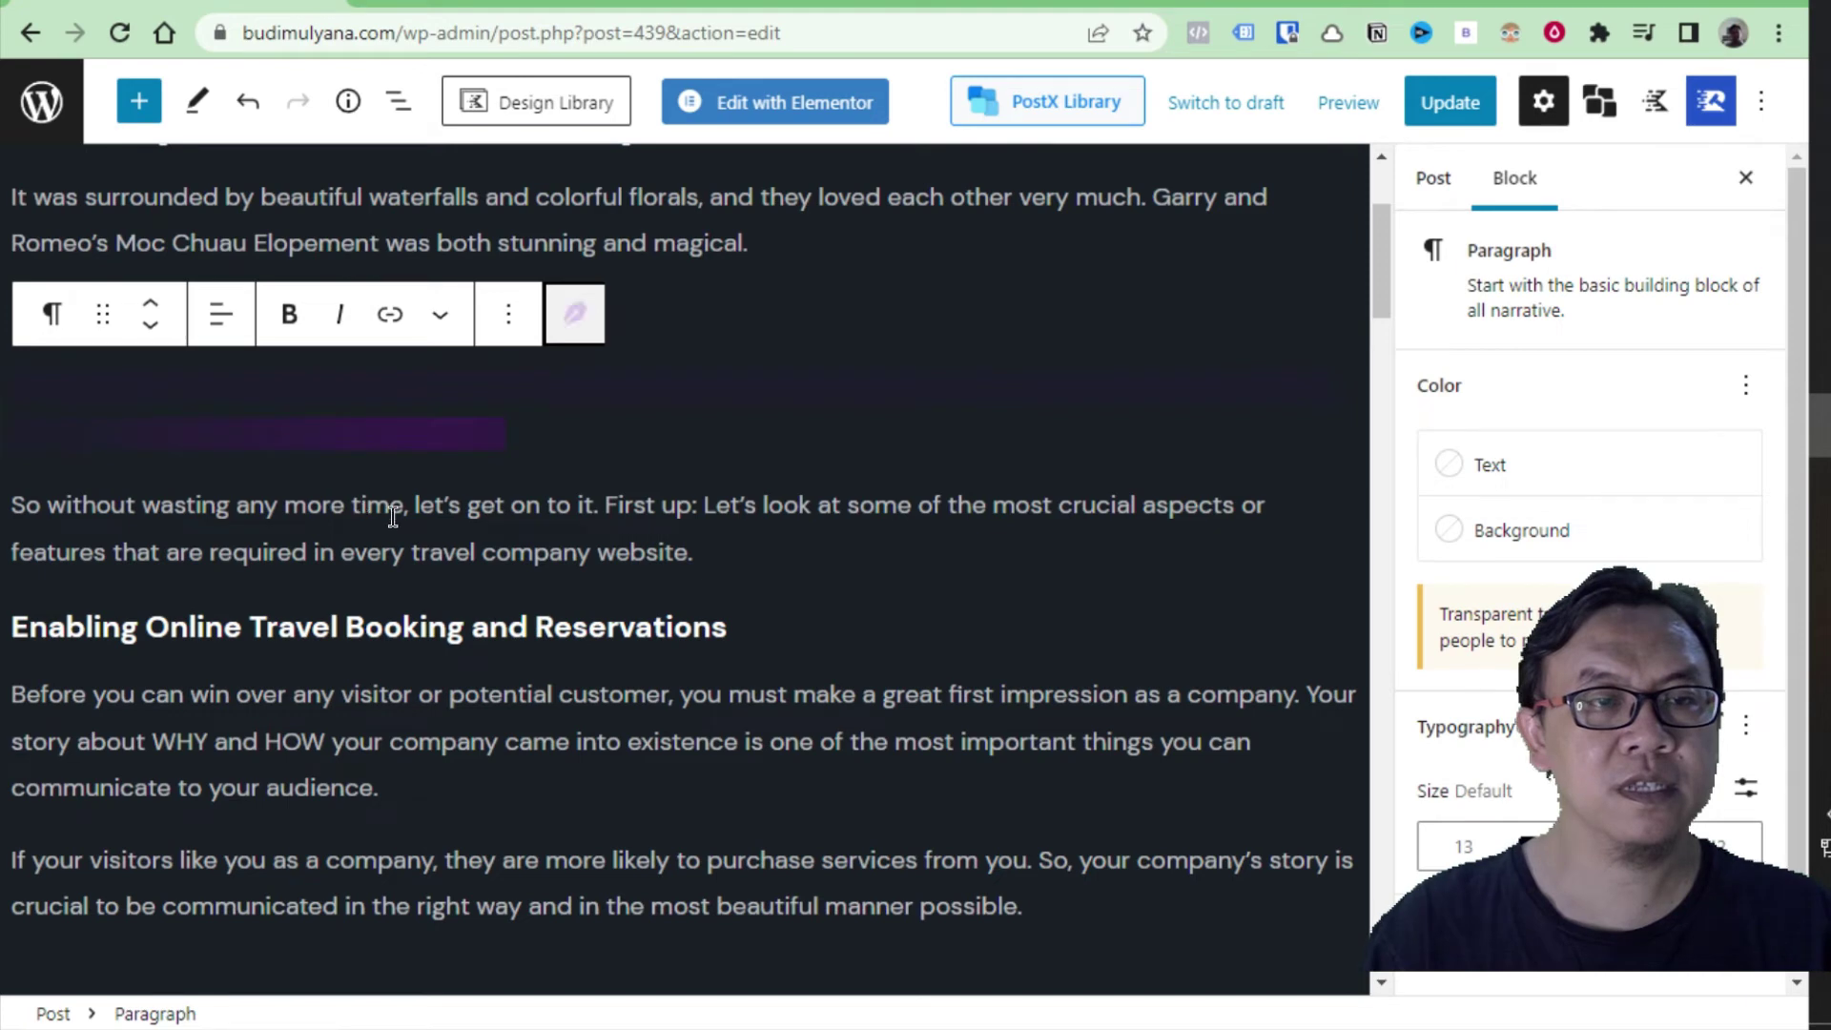
{"action": "key", "text": "BackSpace"}
{"action": "key", "text": "ctrl+z"}
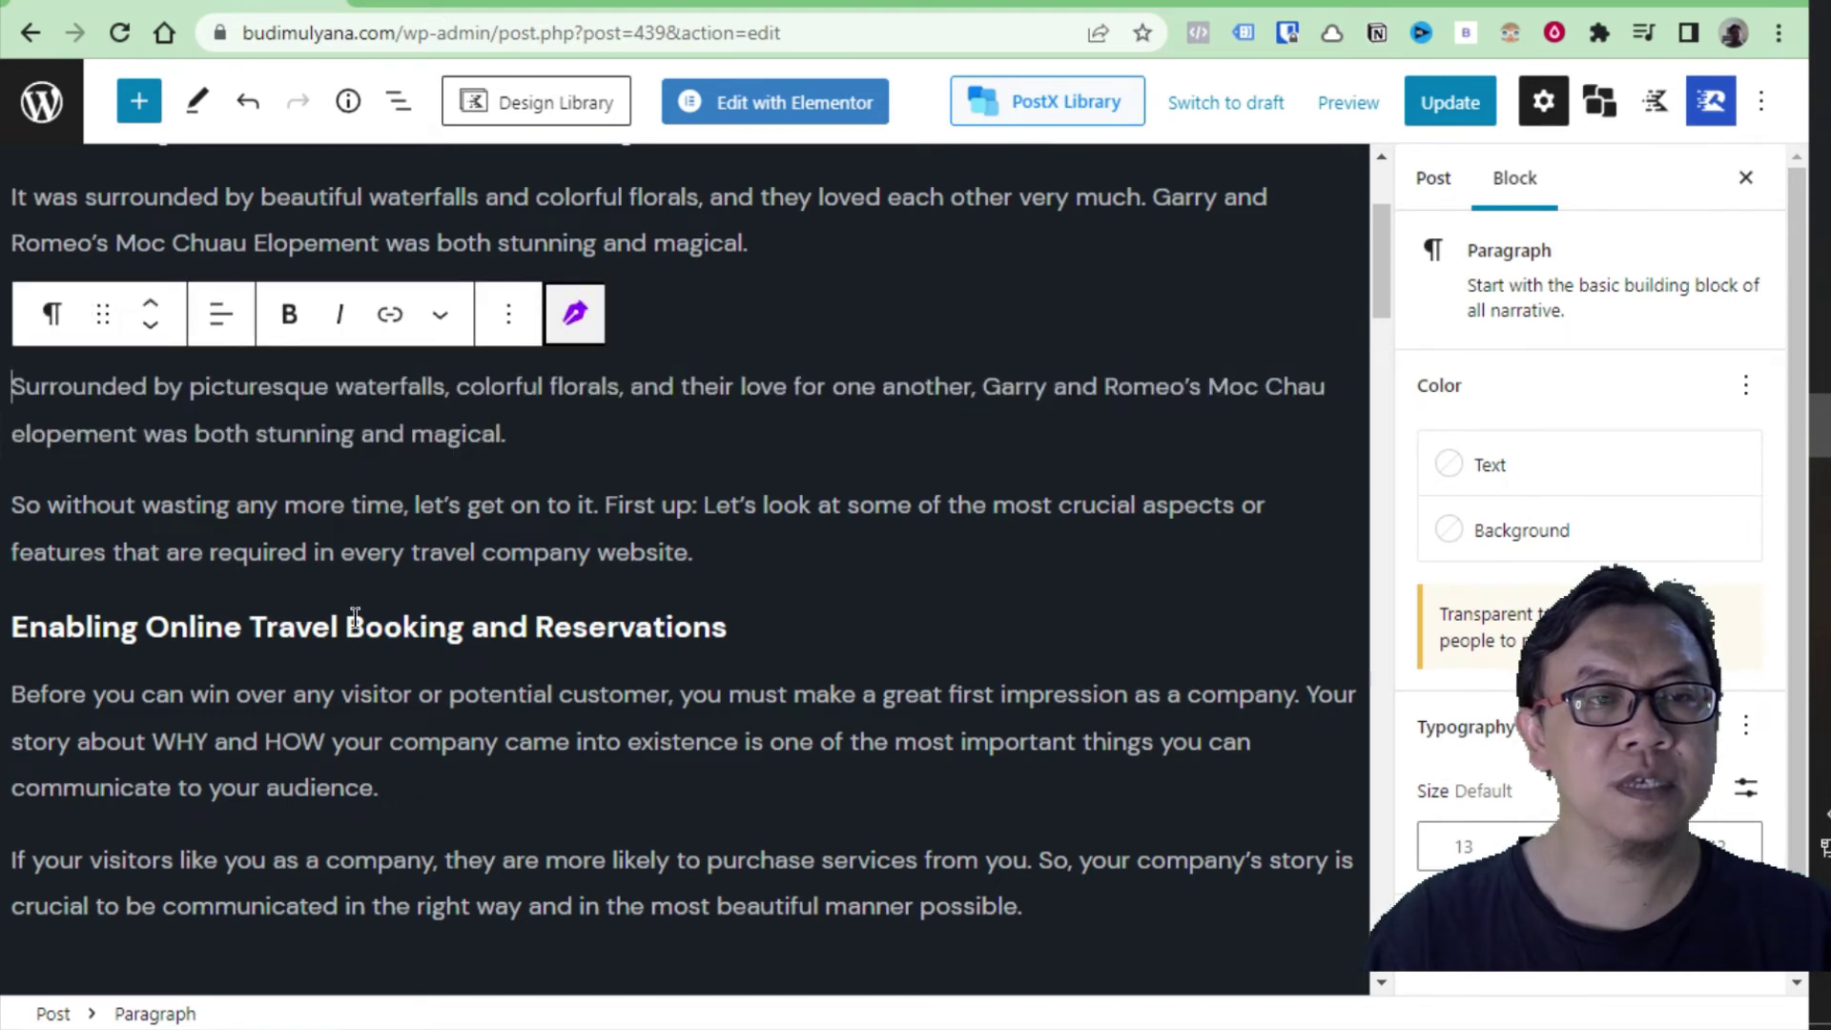
- Paraphrase the paragraph beginning "So without wasting any more time" with the AI rewriting tool
{"action": "left_click", "coordinate": [192, 506]}
{"action": "left_click", "coordinate": [576, 432]}
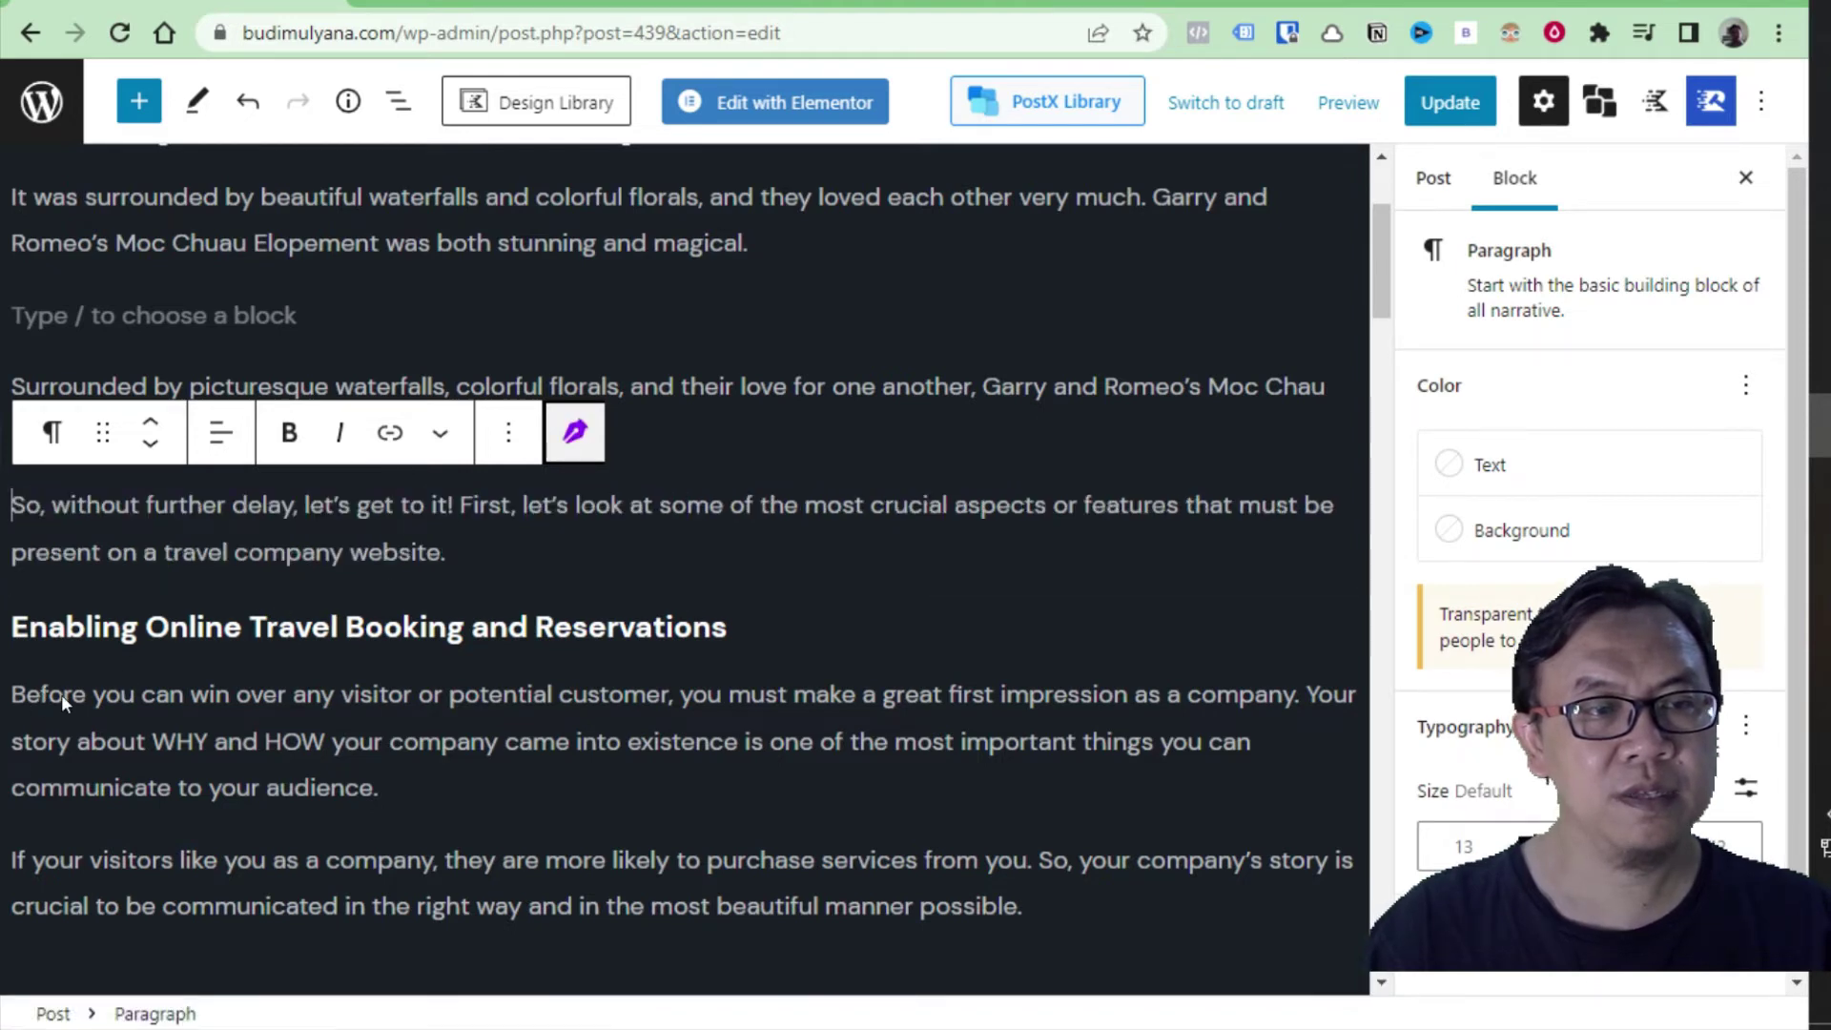
- Paste a copy of the first paragraph under the "Enabling Online Travel Booking and Reservations" heading directly below the original
{"action": "left_click", "coordinate": [226, 684]}
{"action": "scroll", "coordinate": [226, 683], "scroll_direction": "down", "scroll_amount": 3}
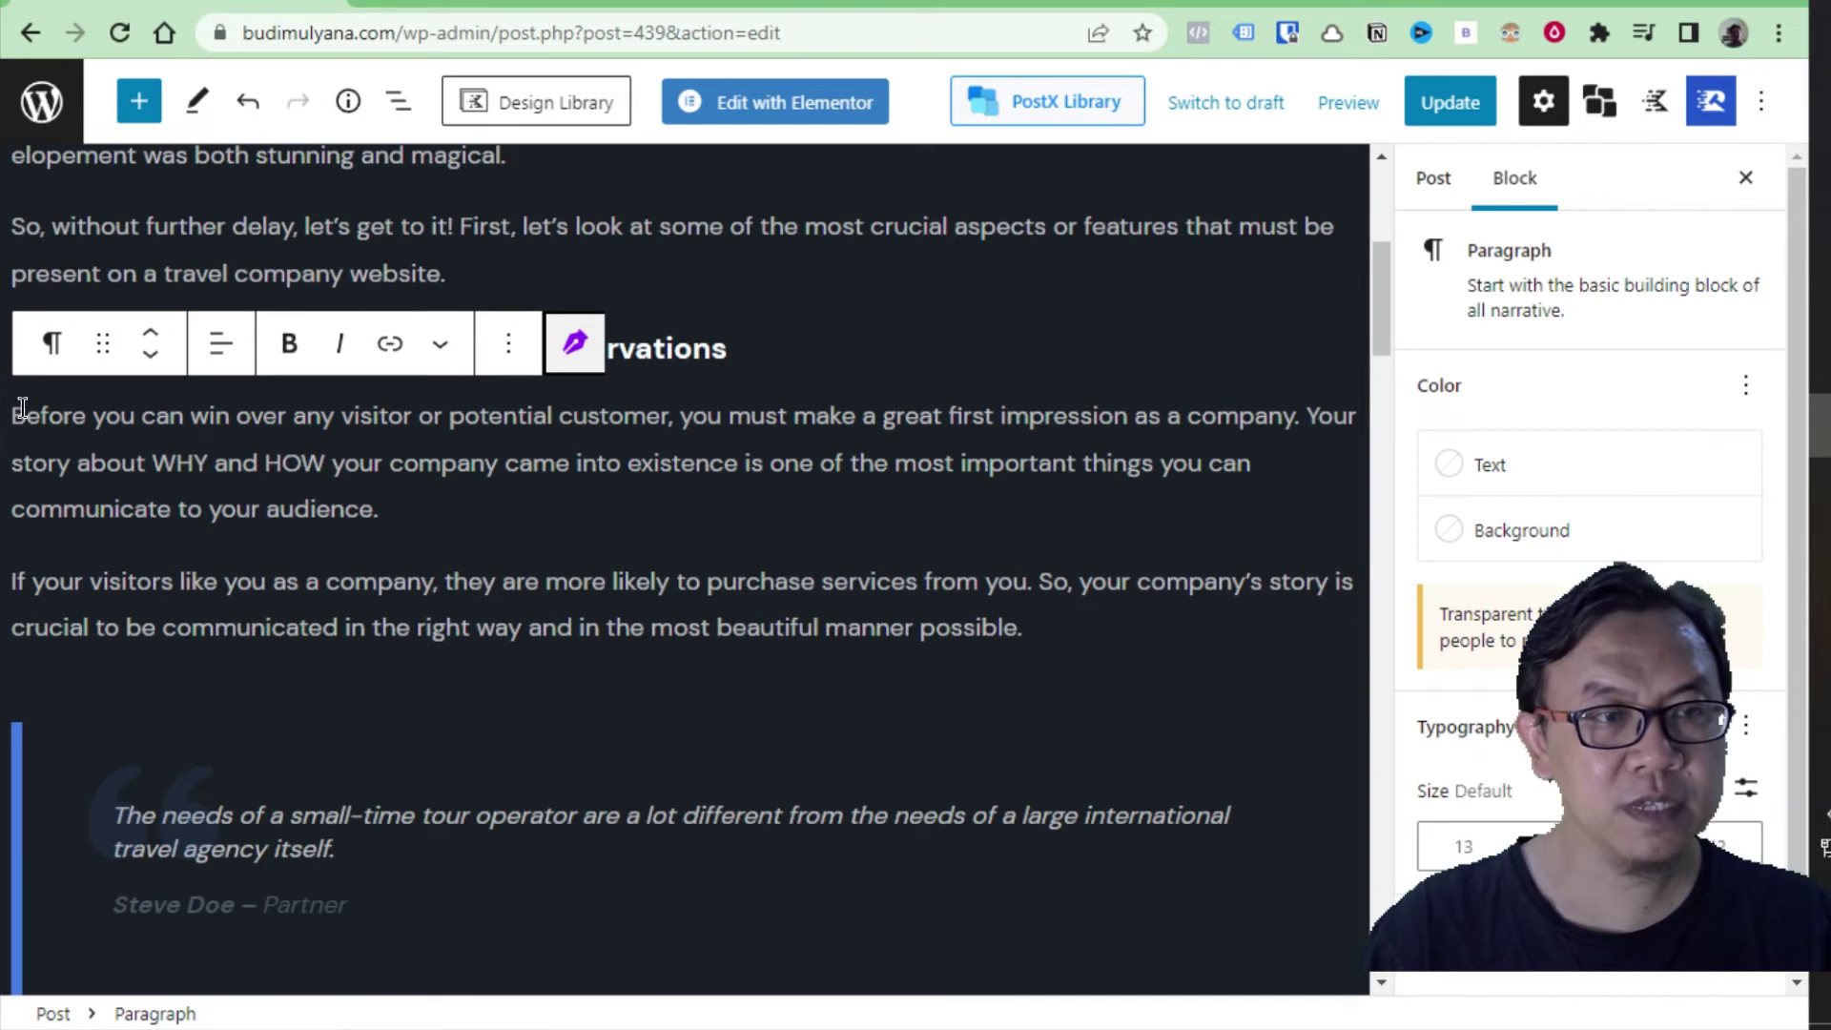
{"action": "left_click_drag", "start_coordinate": [12, 416], "coordinate": [382, 494]}
{"action": "key", "text": "ctrl+c"}
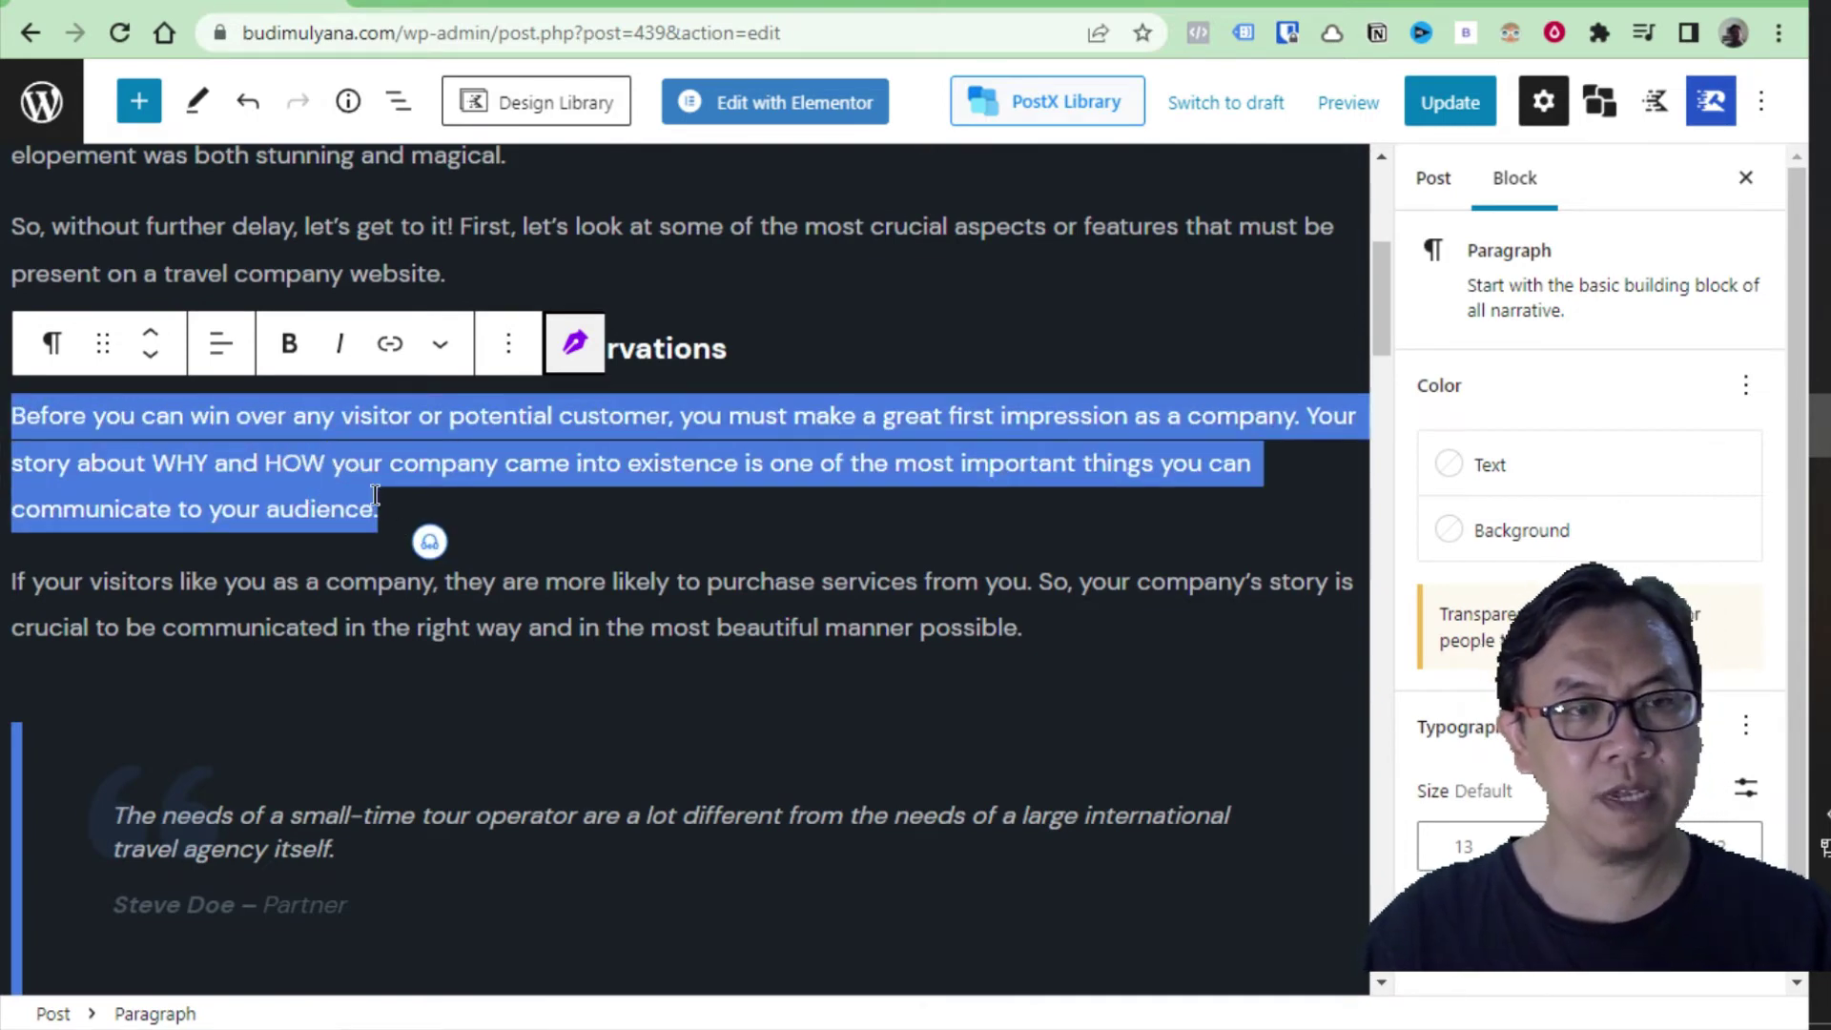
{"action": "left_click", "coordinate": [393, 505]}
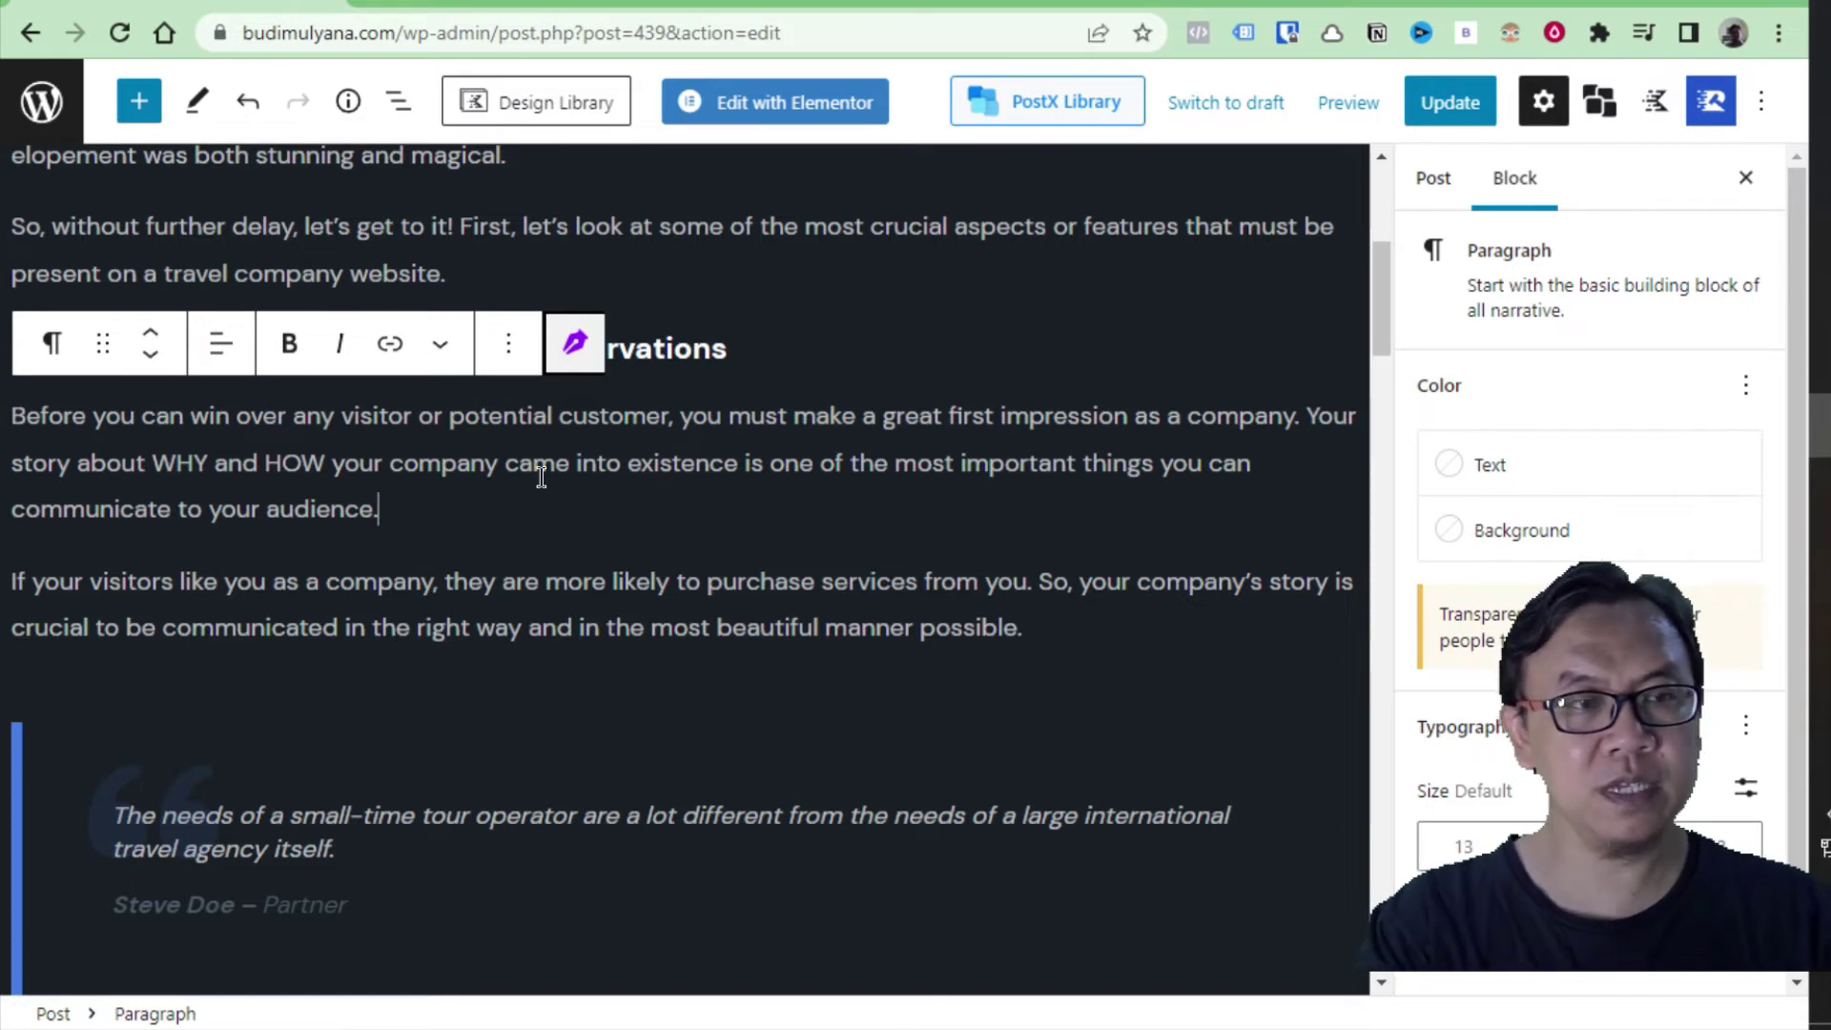
{"action": "key", "text": "Return"}
{"action": "key", "text": "ctrl+v"}
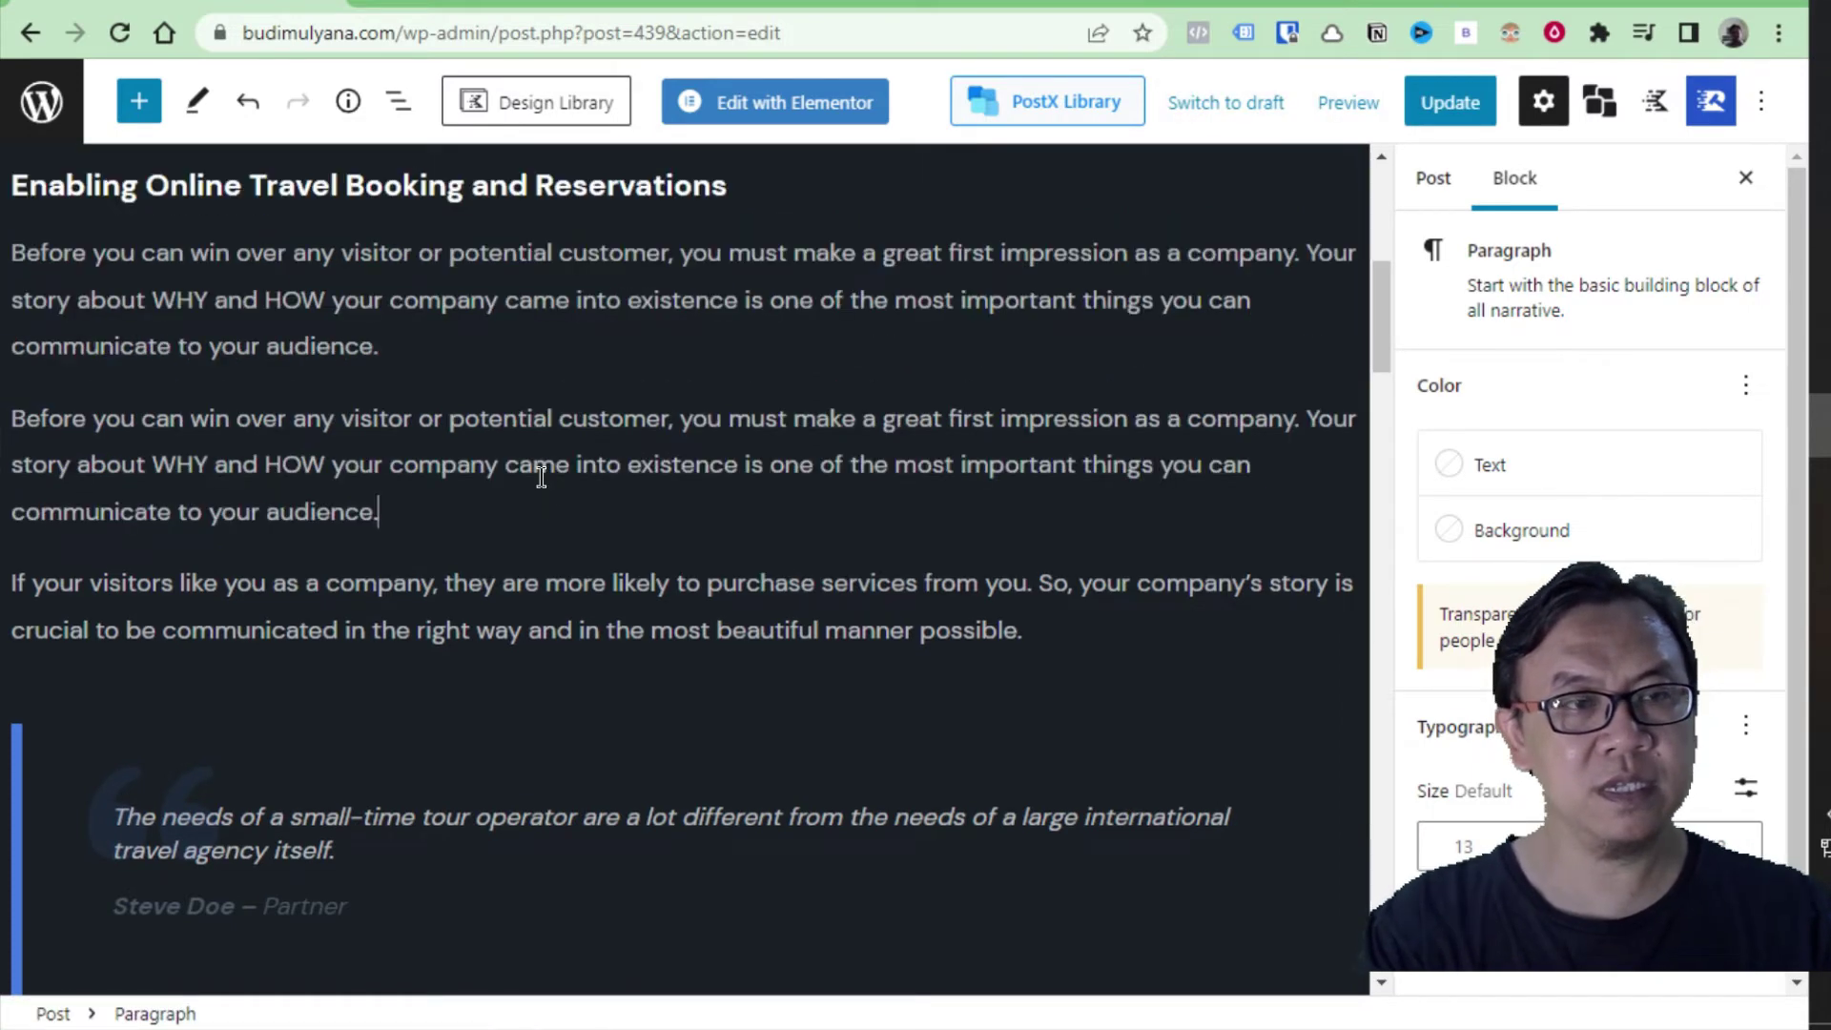
- Paraphrase the upper of the two identical "Before you can win over" paragraphs and compare it with the copy below
{"action": "left_click", "coordinate": [42, 249]}
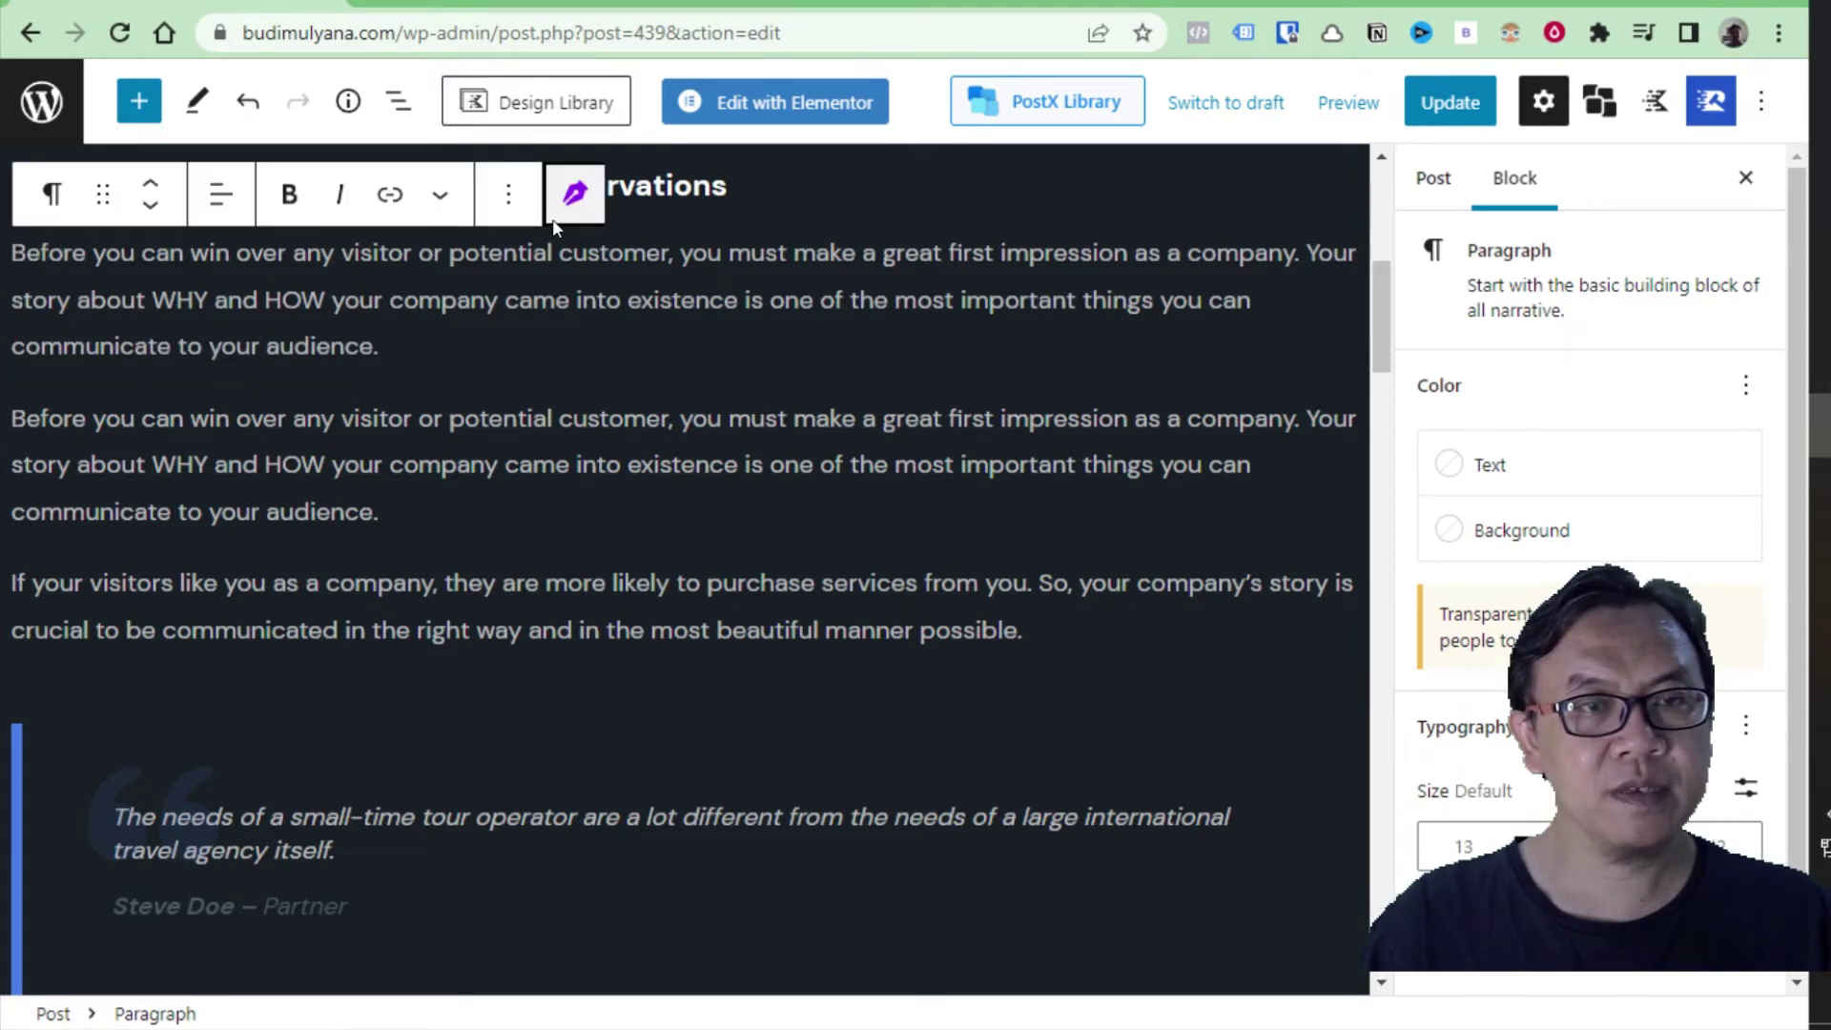
{"action": "left_click", "coordinate": [574, 194]}
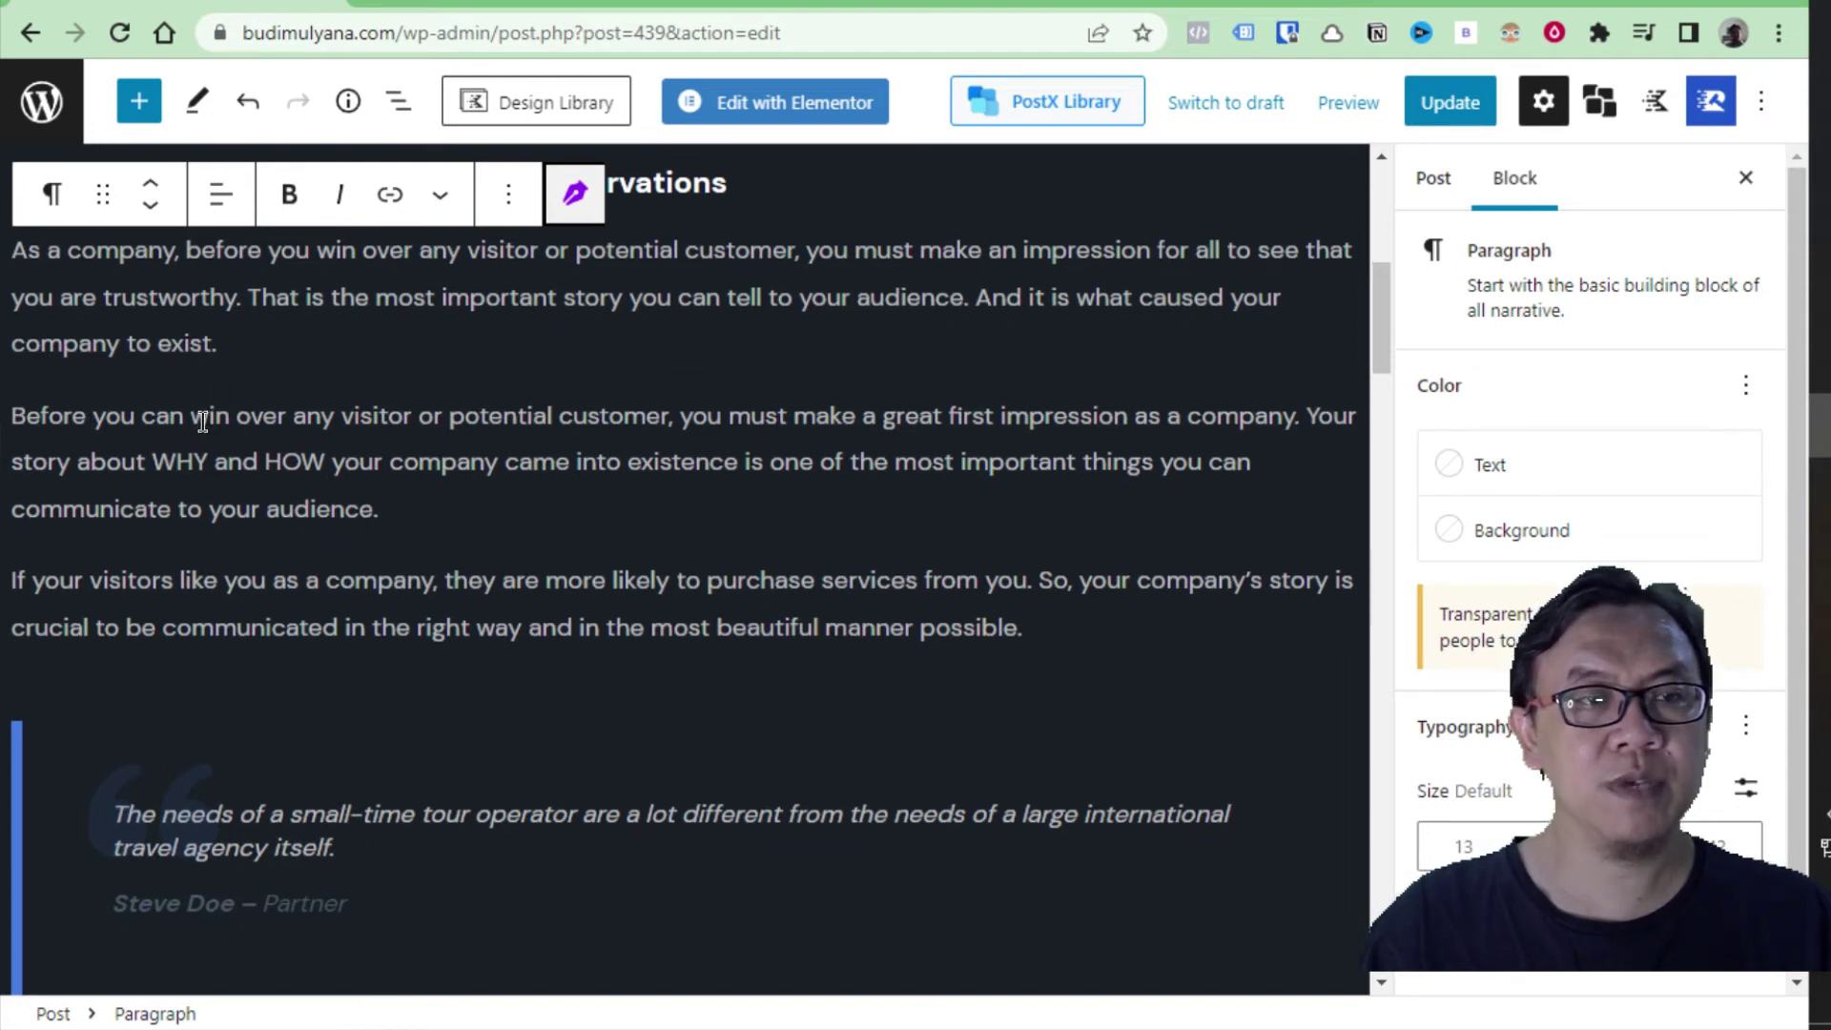
{"action": "scroll", "coordinate": [205, 424], "scroll_direction": "down", "scroll_amount": 3}
{"action": "scroll", "coordinate": [210, 435], "scroll_direction": "up", "scroll_amount": 3}
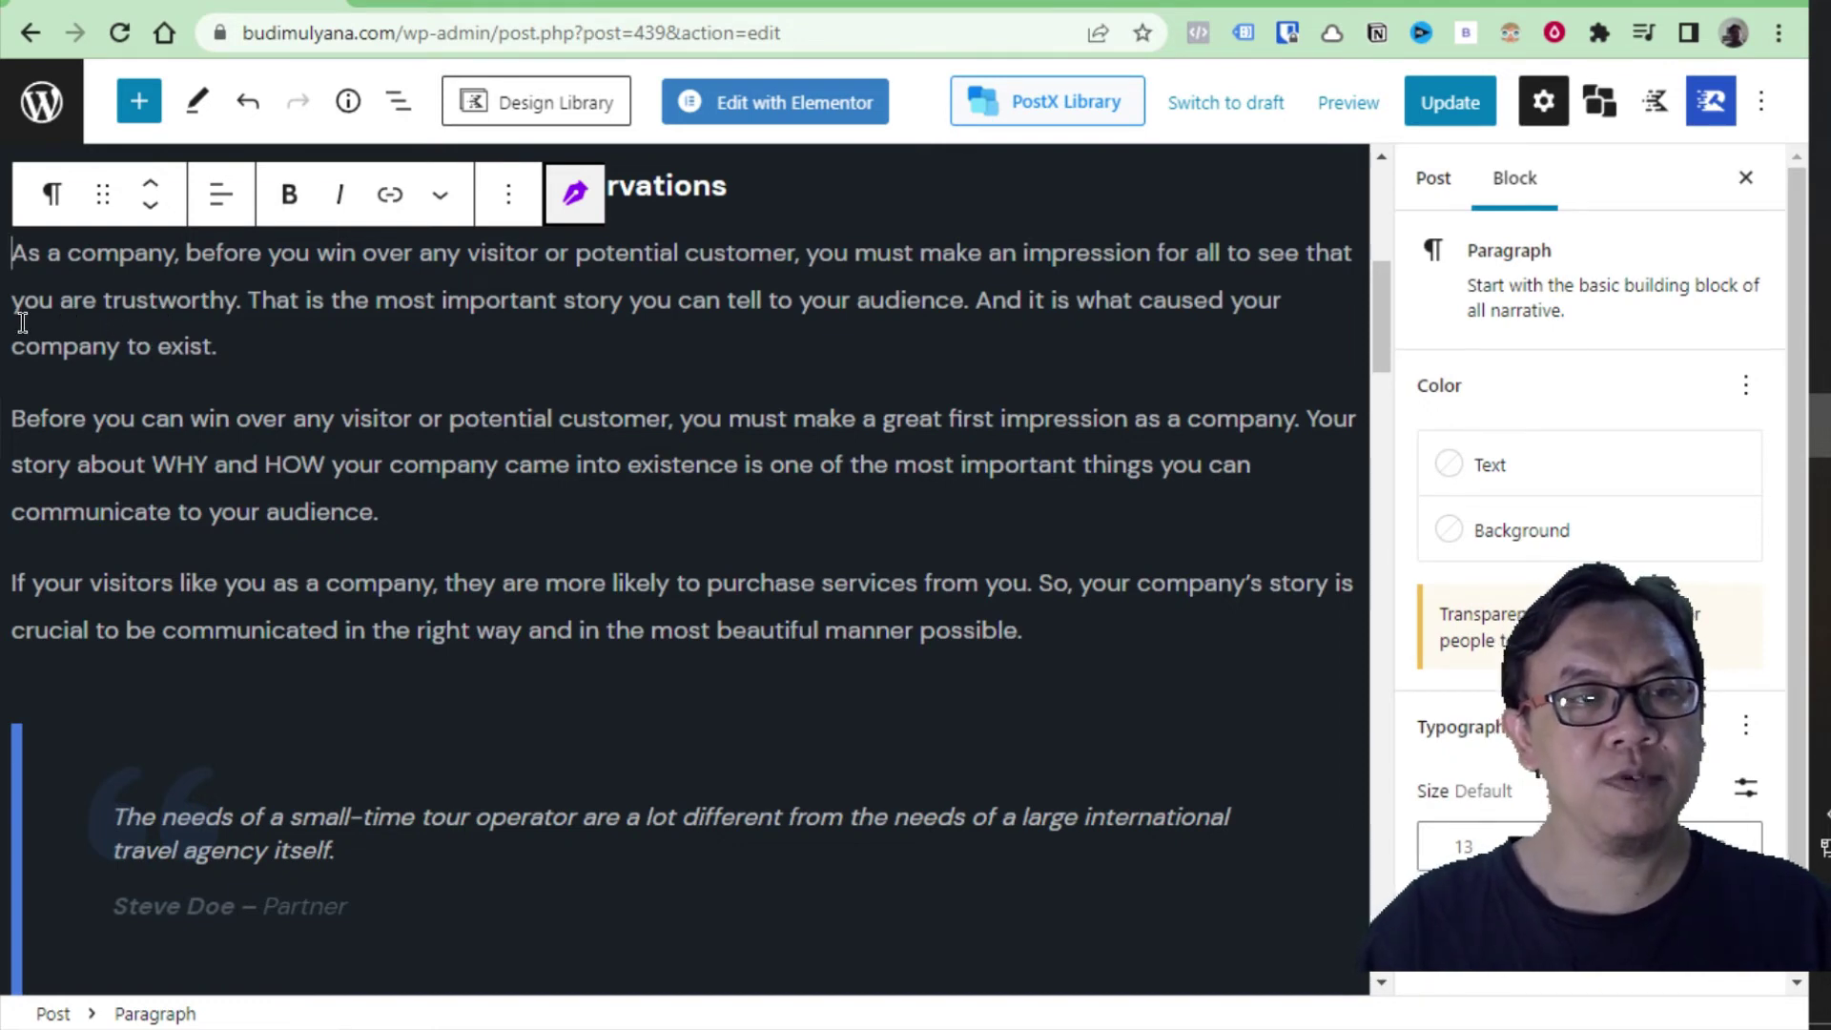
- Try to paraphrase the paragraph beginning "If your visitors like you as a company" with the AI rewriting tool
{"action": "scroll", "coordinate": [93, 496], "scroll_direction": "down", "scroll_amount": 2}
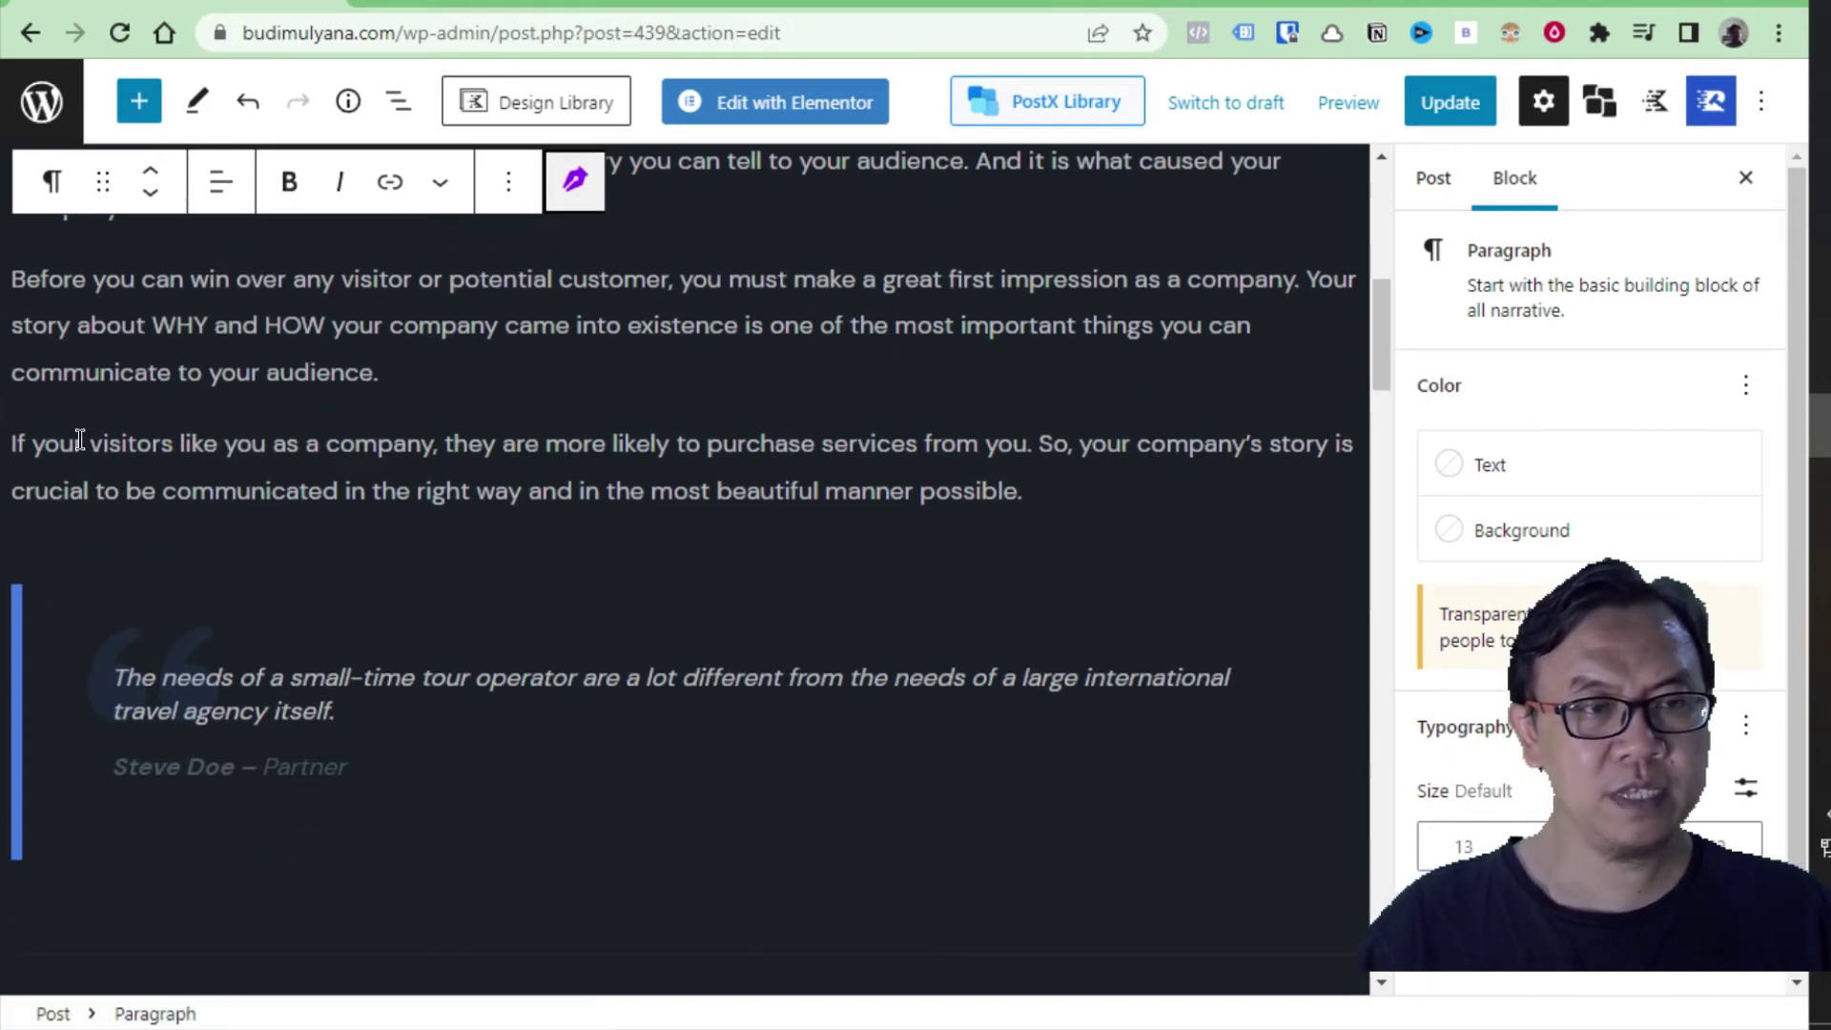
{"action": "left_click", "coordinate": [82, 441]}
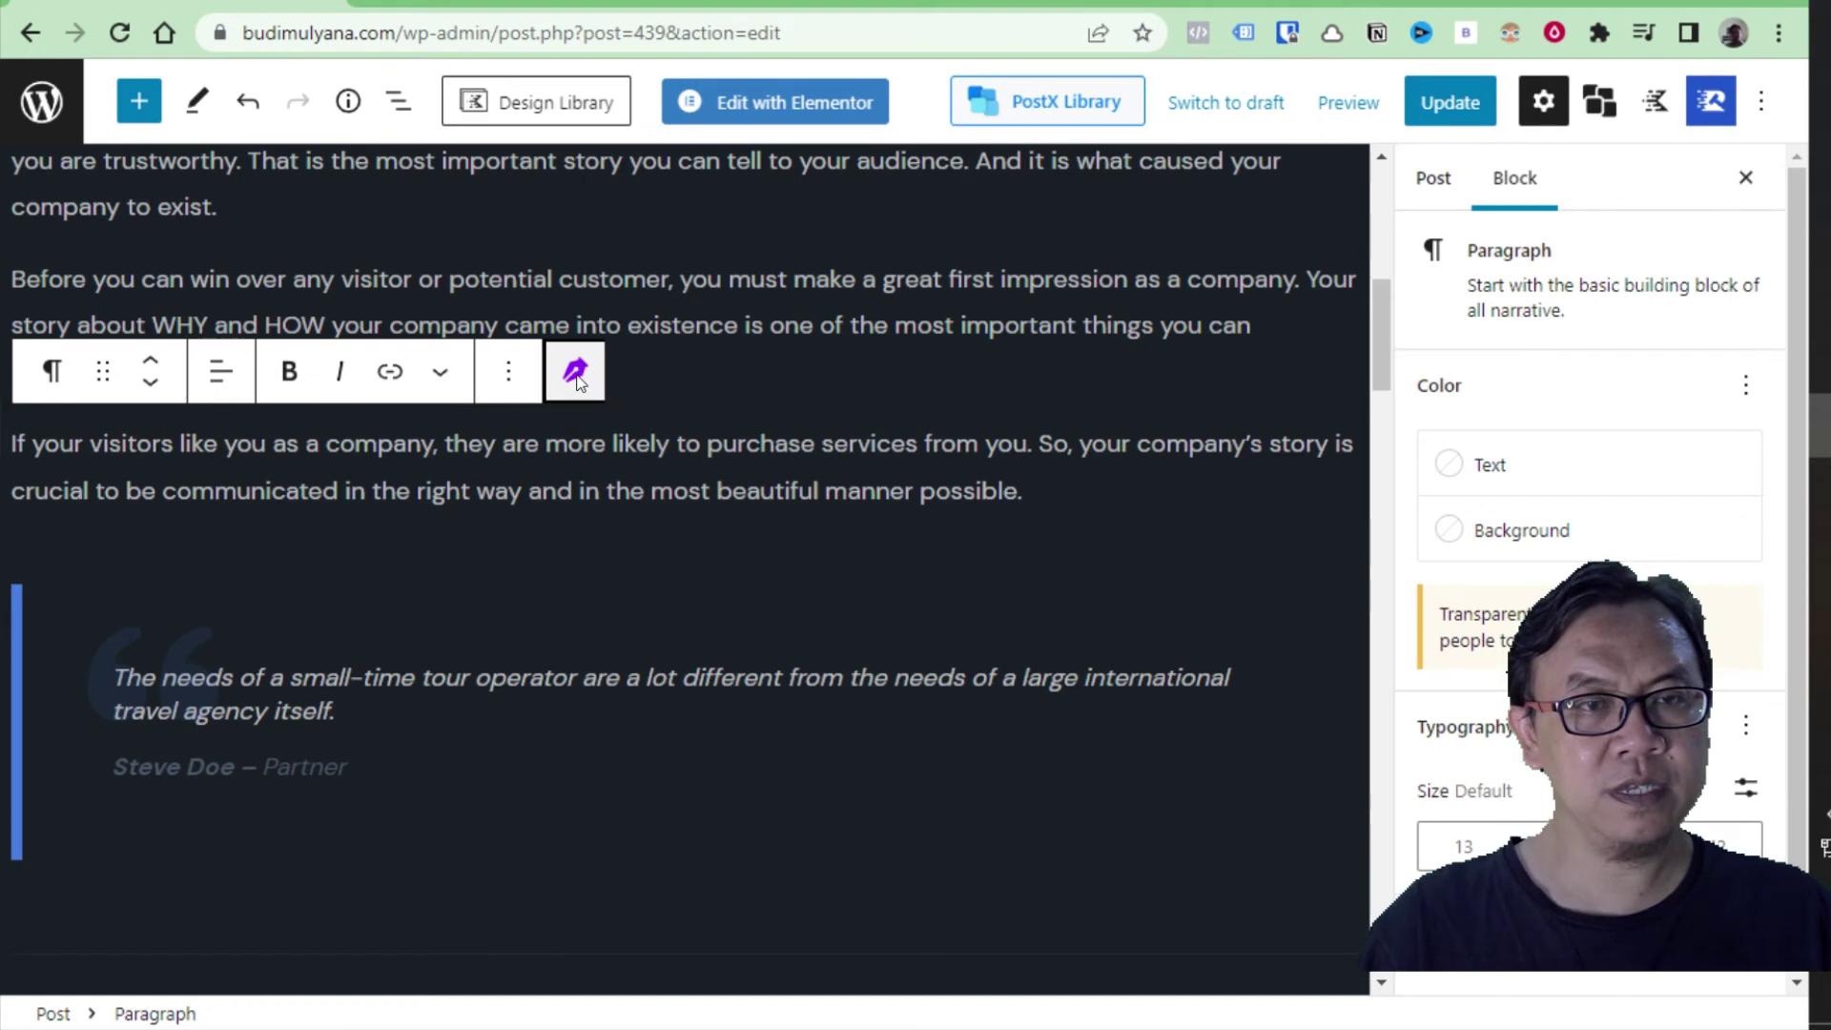
{"action": "left_click", "coordinate": [578, 378]}
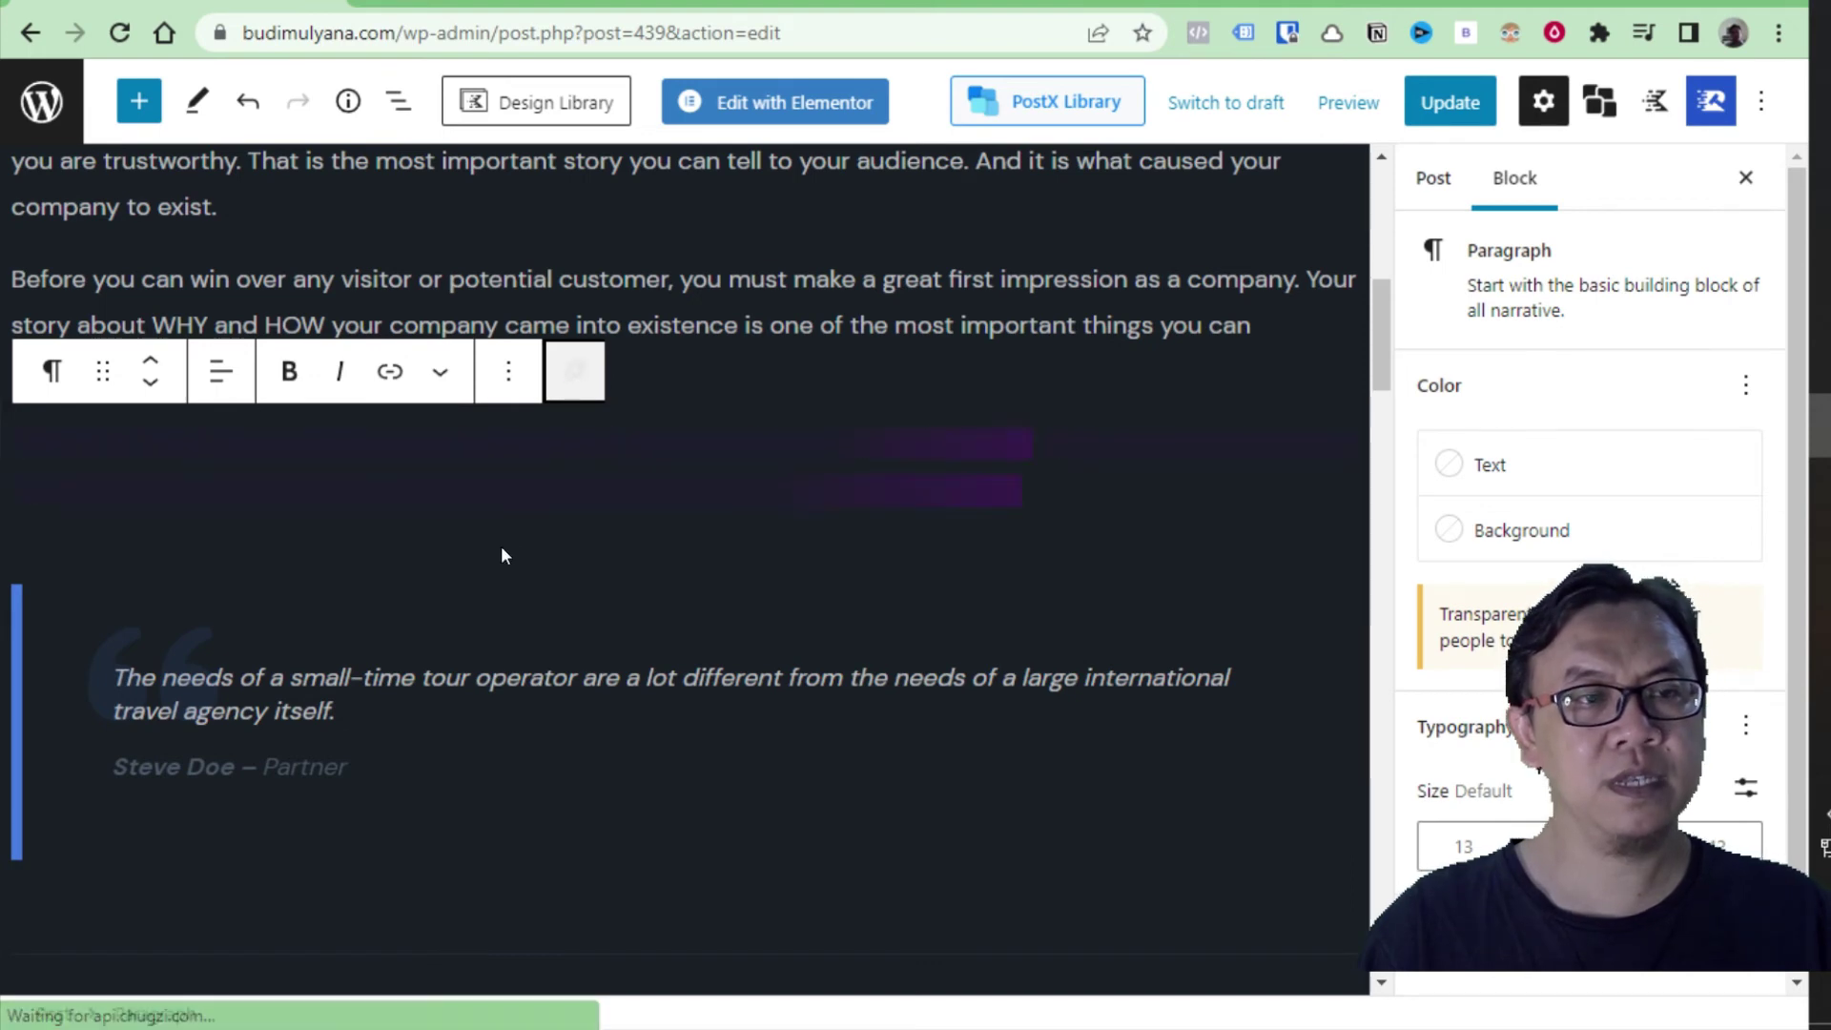
{"action": "scroll", "coordinate": [216, 694], "scroll_direction": "down", "scroll_amount": 3}
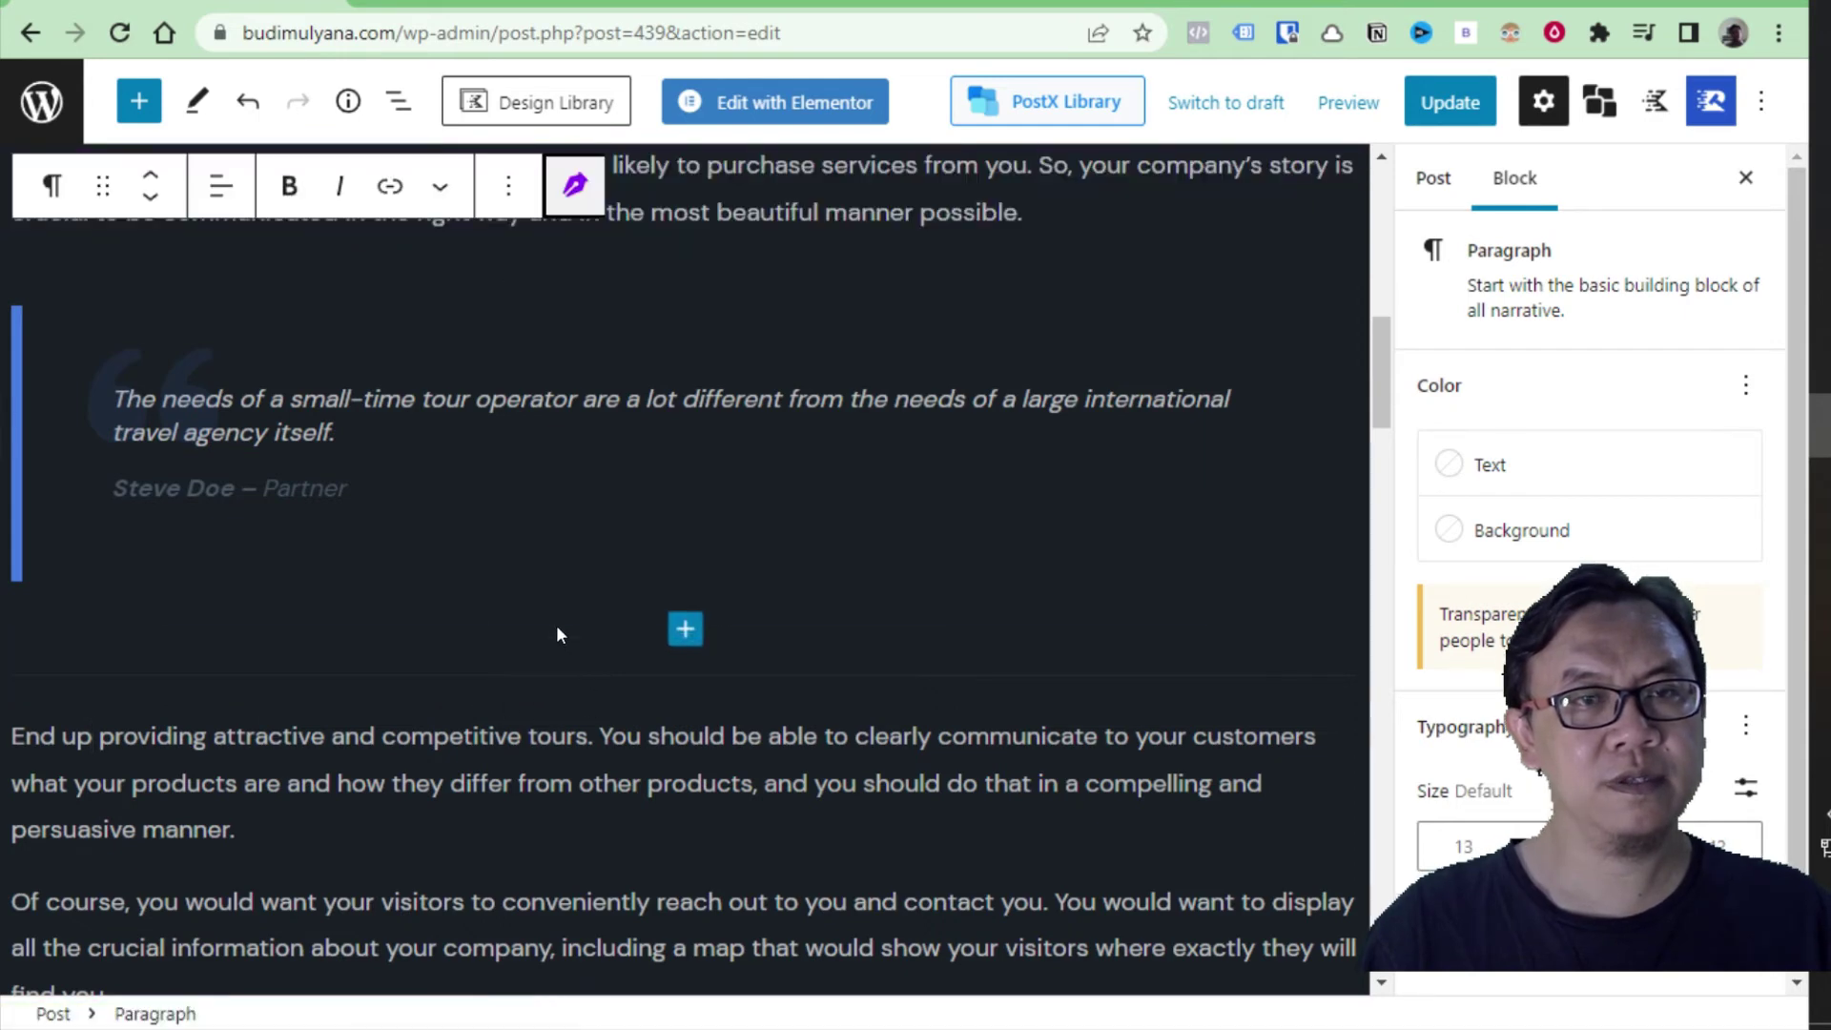
{"action": "scroll", "coordinate": [557, 626], "scroll_direction": "up", "scroll_amount": 3}
- Paraphrase the paragraph beginning "End up providing attractive and competitive tours" once more with the AI rewriting tool
{"action": "scroll", "coordinate": [557, 626], "scroll_direction": "down", "scroll_amount": 3}
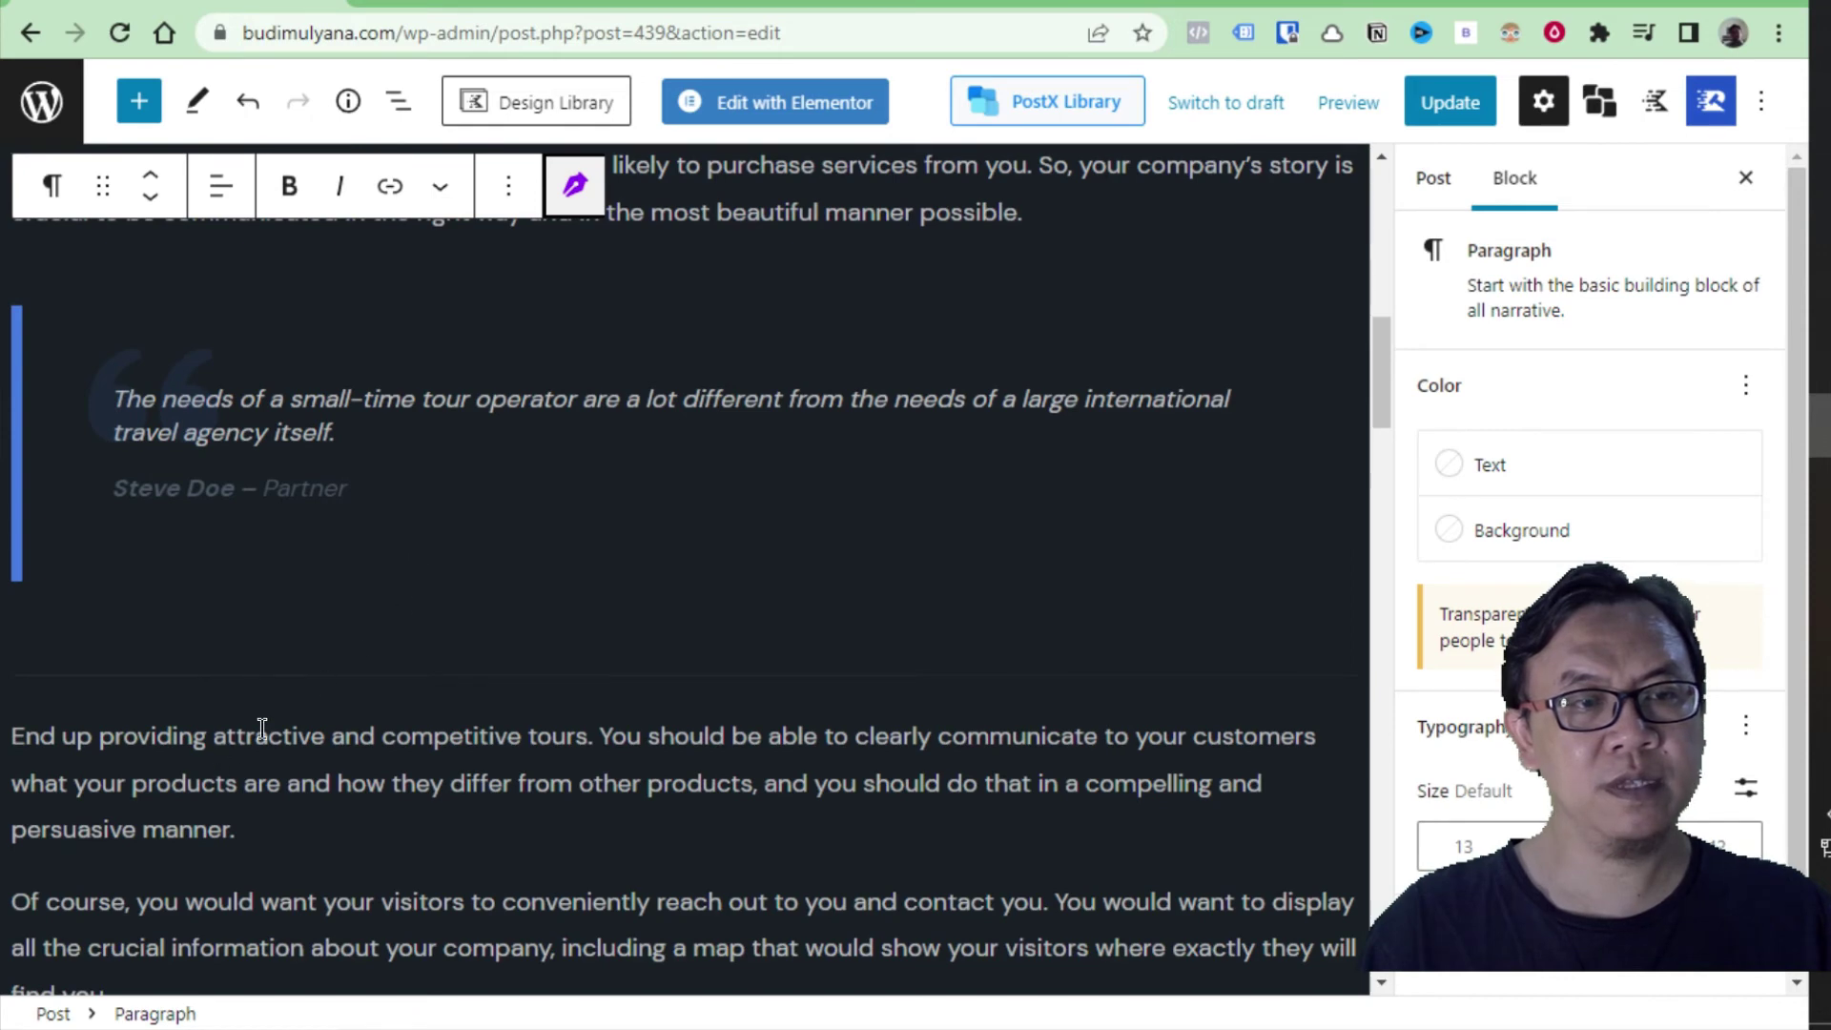
{"action": "left_click", "coordinate": [262, 727]}
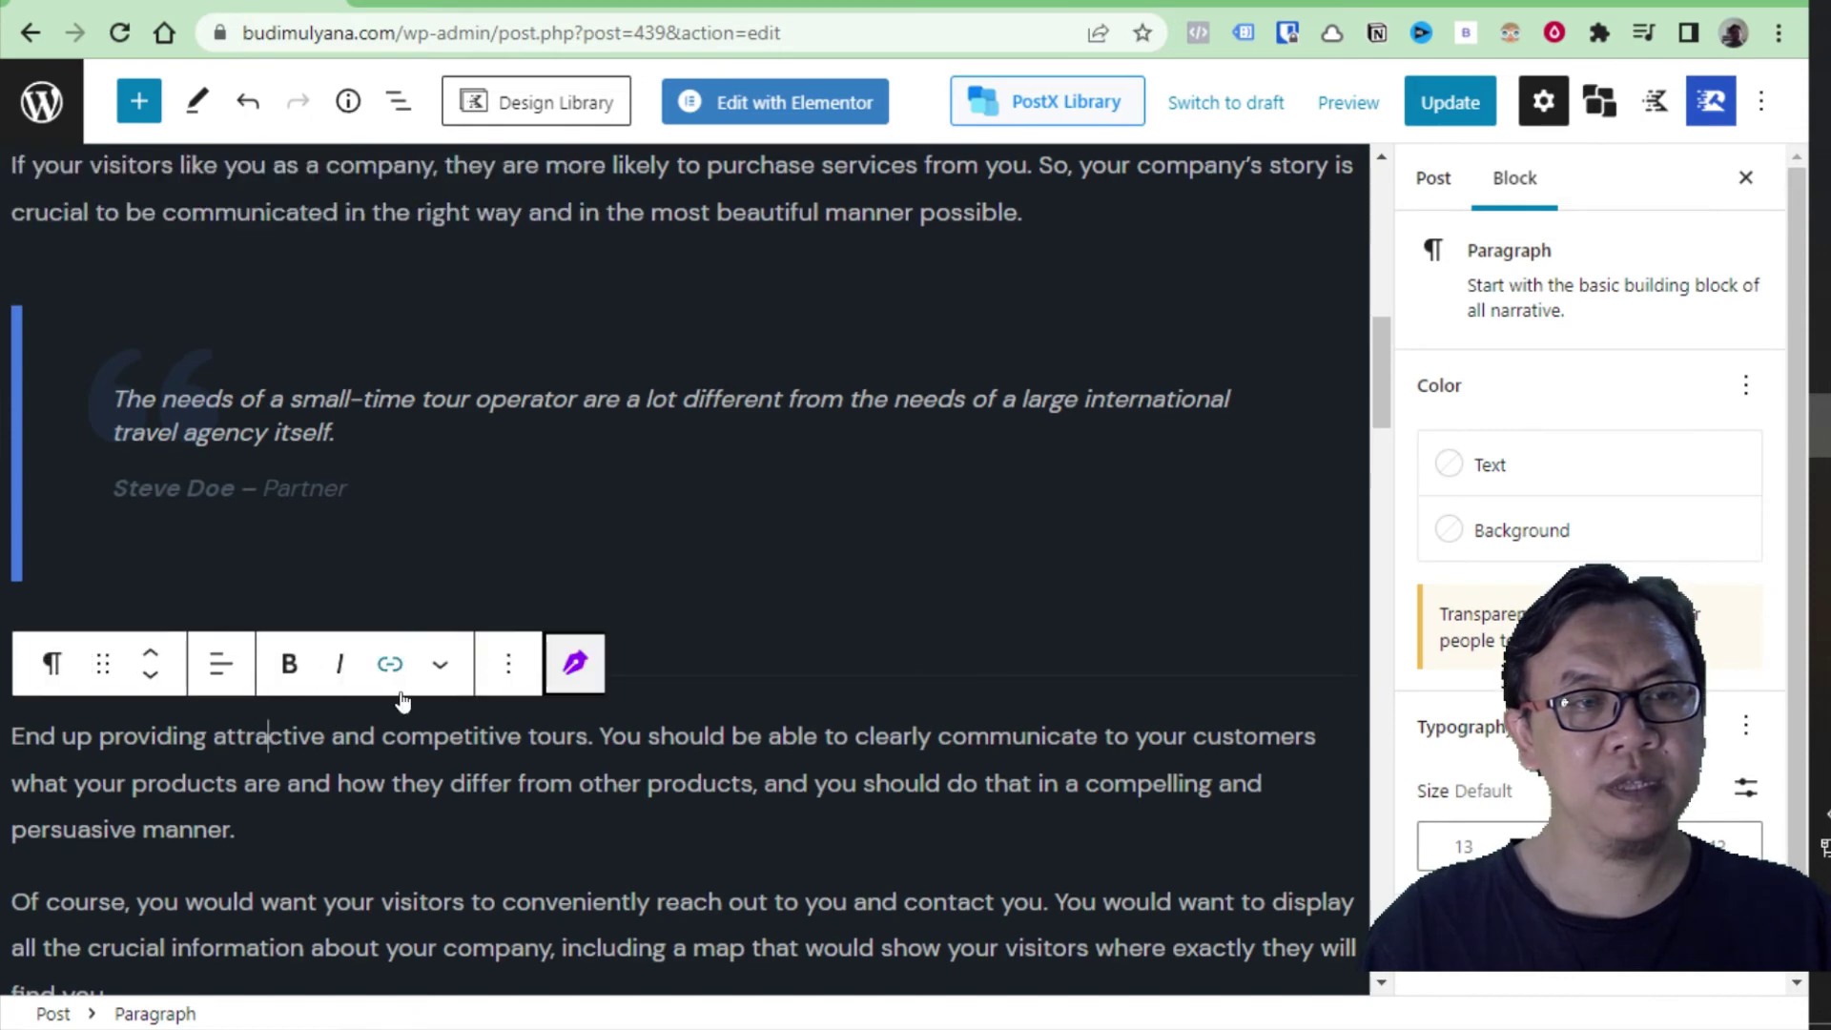
{"action": "left_click", "coordinate": [577, 662]}
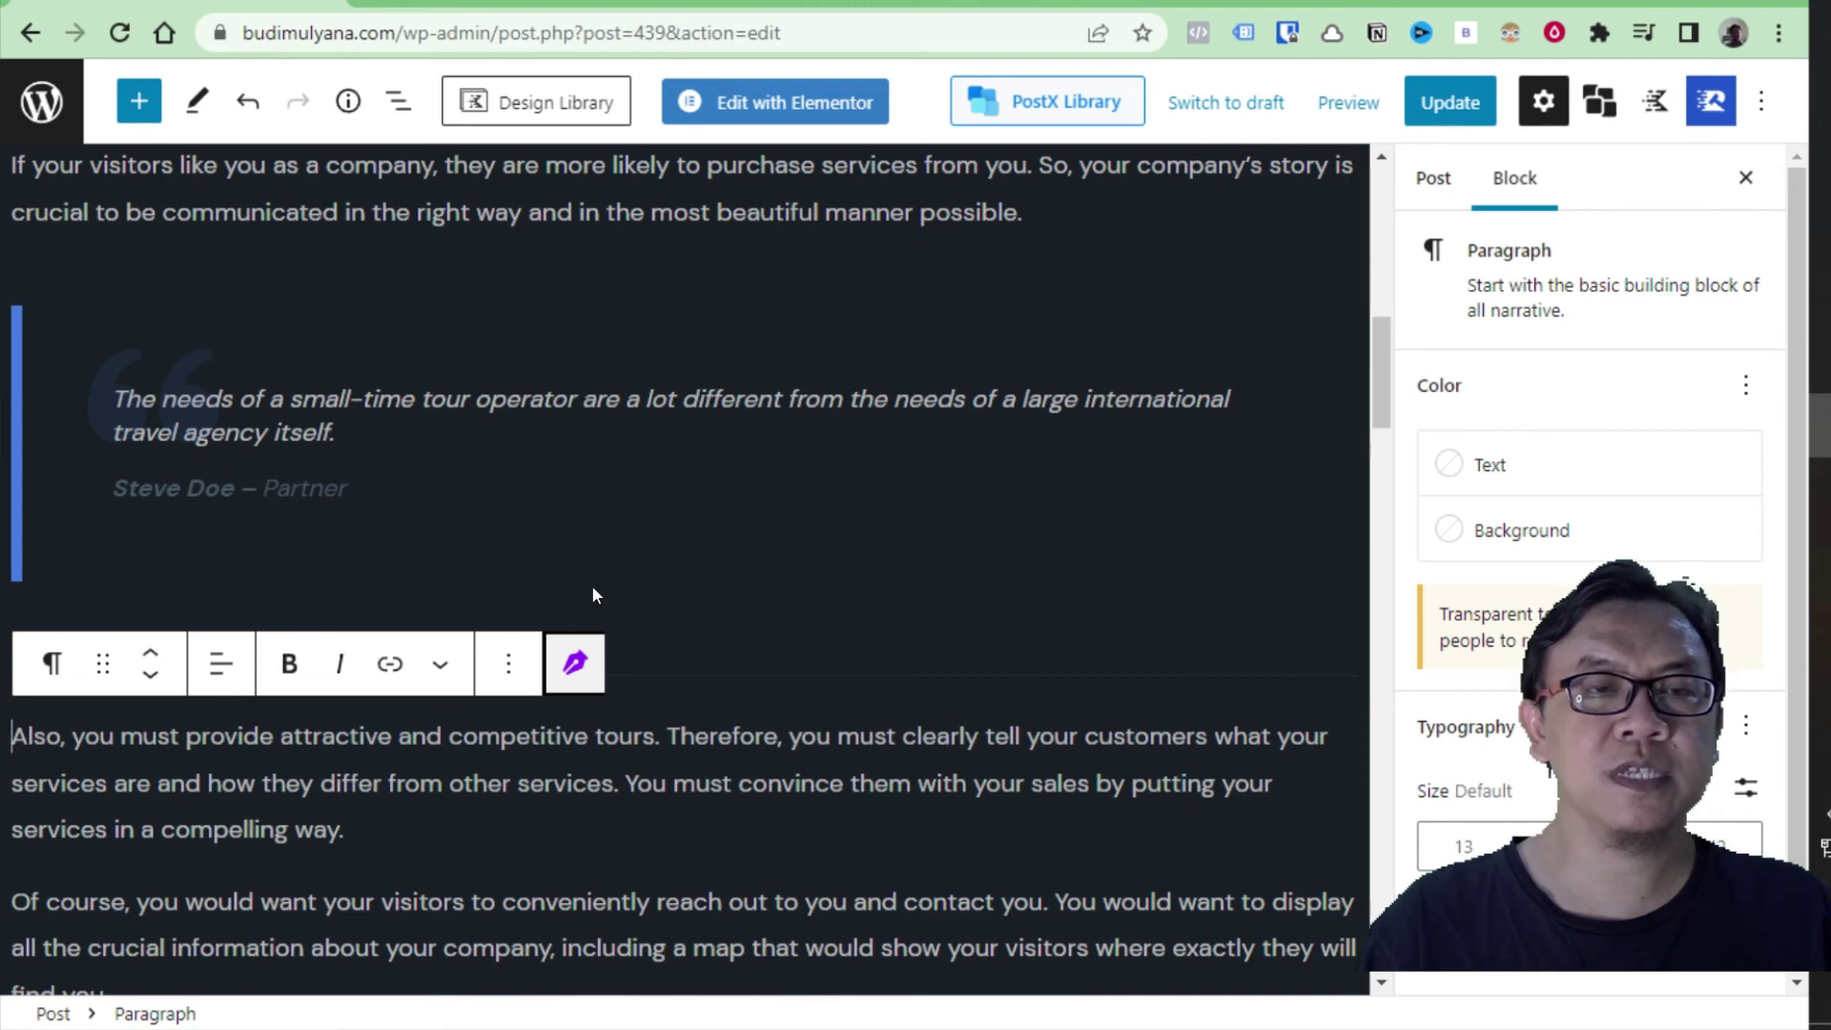
- Glance back at the rewritten paragraph under the booking heading and switch to the Chugzi paraphrasing website
{"action": "scroll", "coordinate": [593, 591], "scroll_direction": "up", "scroll_amount": 4}
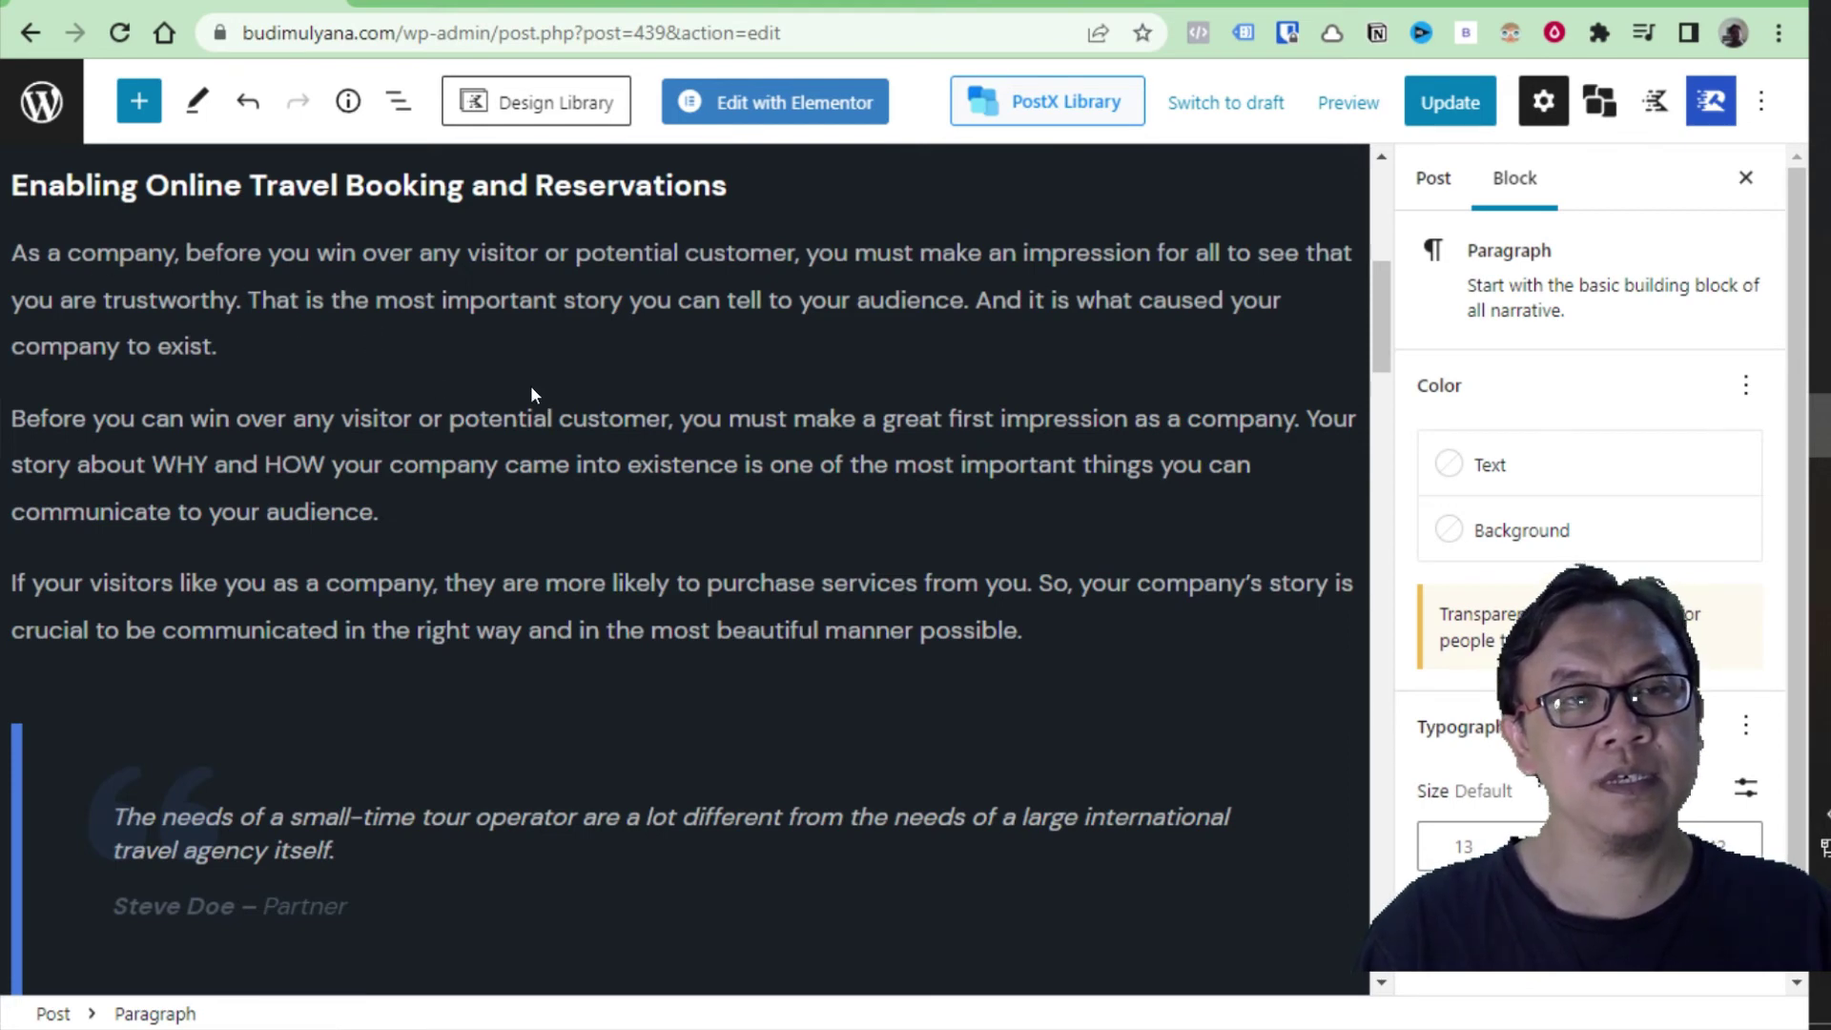
{"action": "left_click", "coordinate": [1198, 3]}
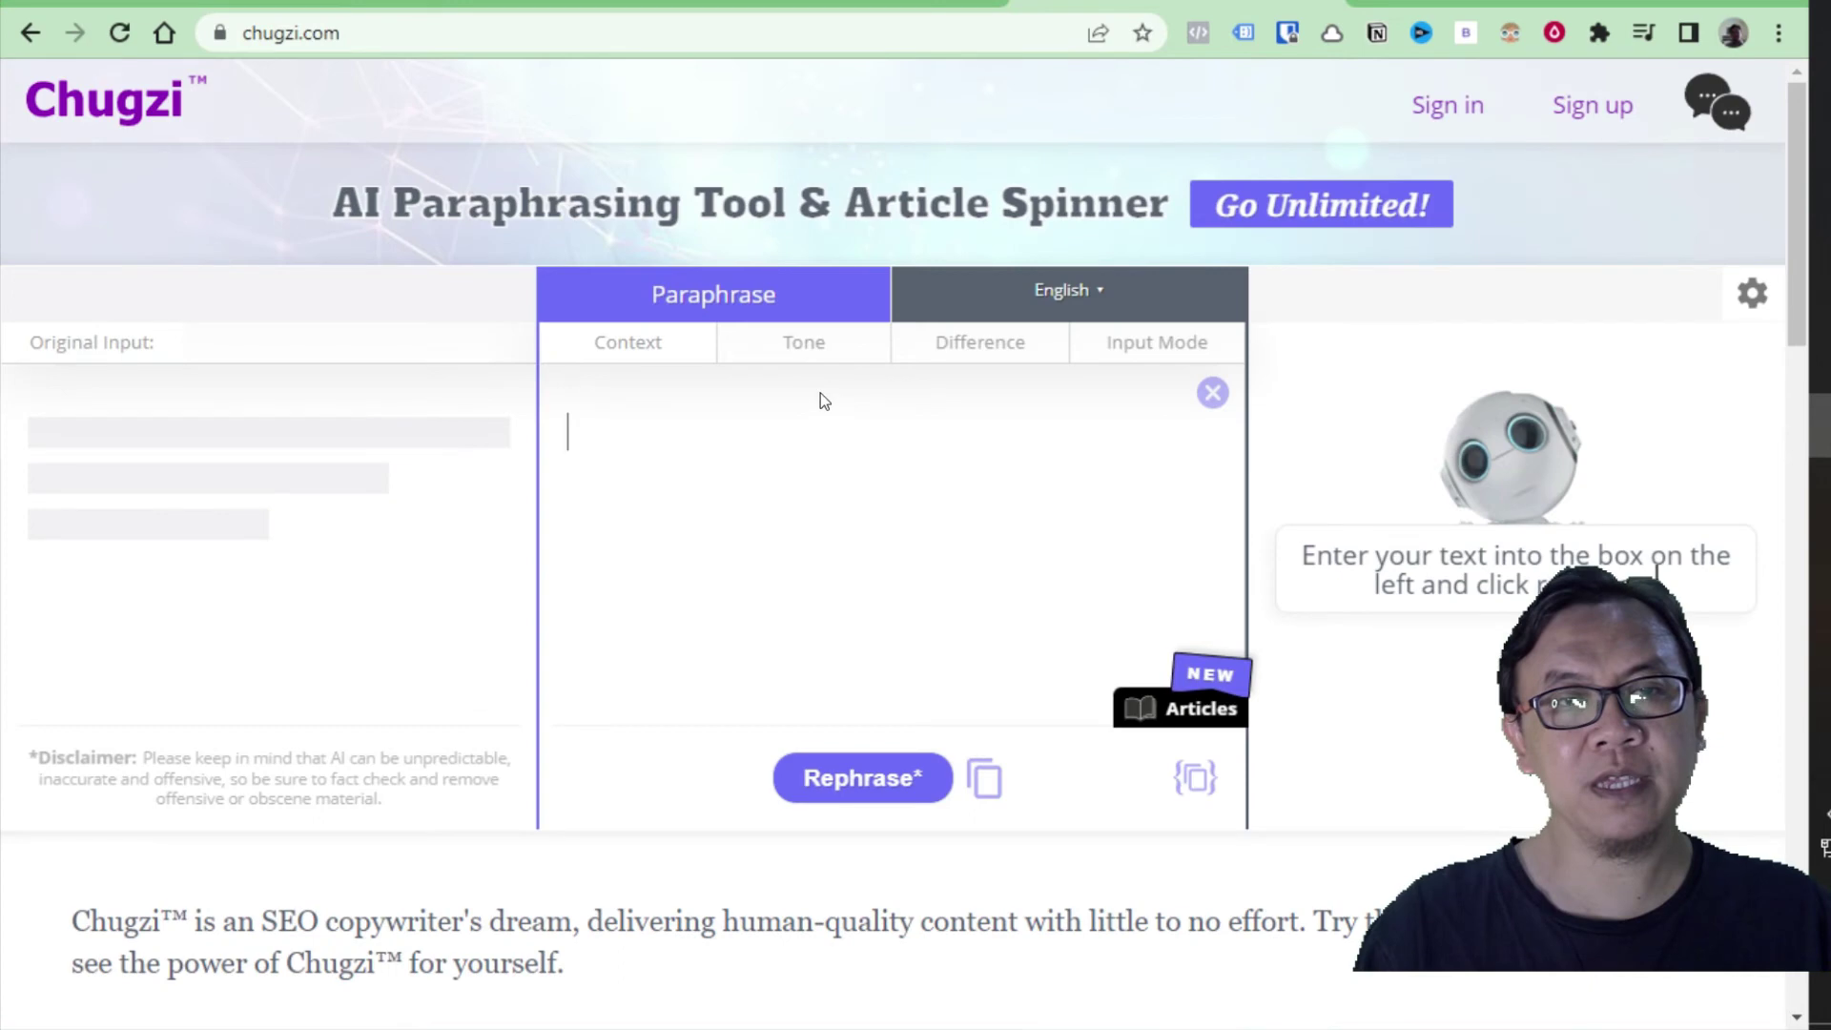
- Return from the Chugzi website to the WordPress post editor and look through the post's paragraphs back up to its opening heading
{"action": "left_click", "coordinate": [772, 443]}
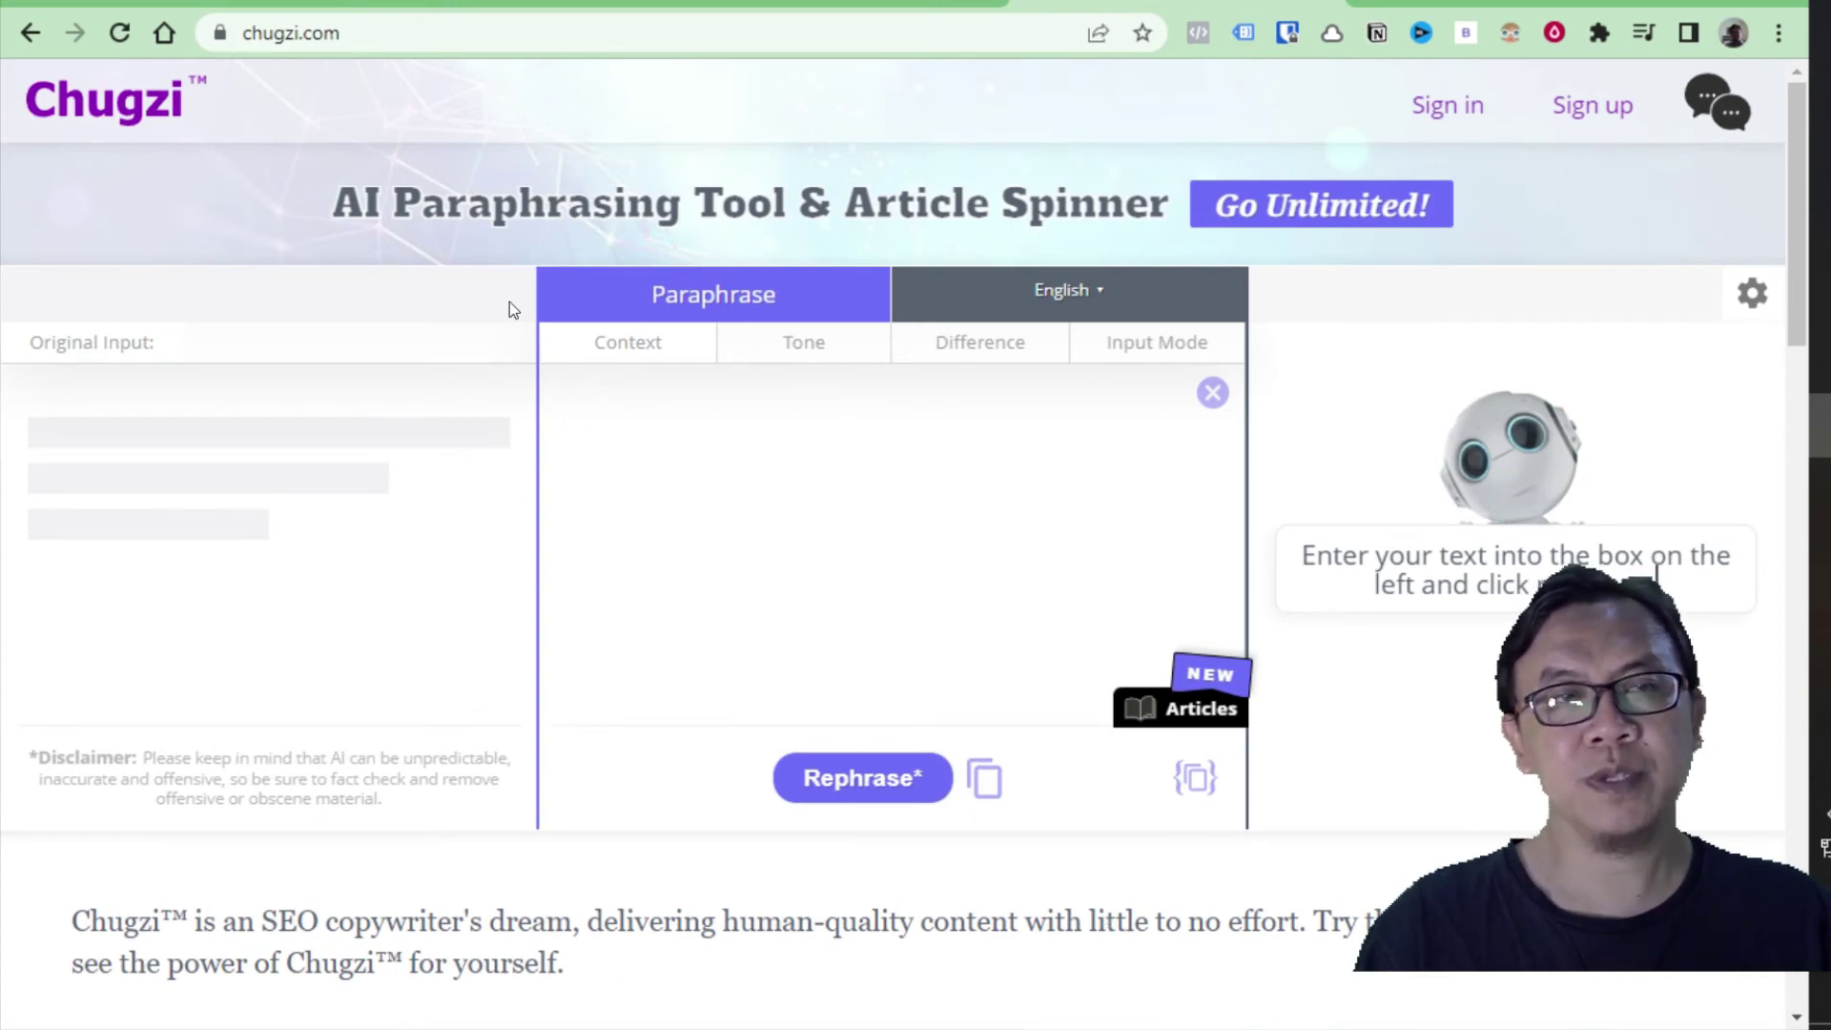
{"action": "left_click", "coordinate": [315, 4]}
{"action": "scroll", "coordinate": [833, 551], "scroll_direction": "down", "scroll_amount": 20}
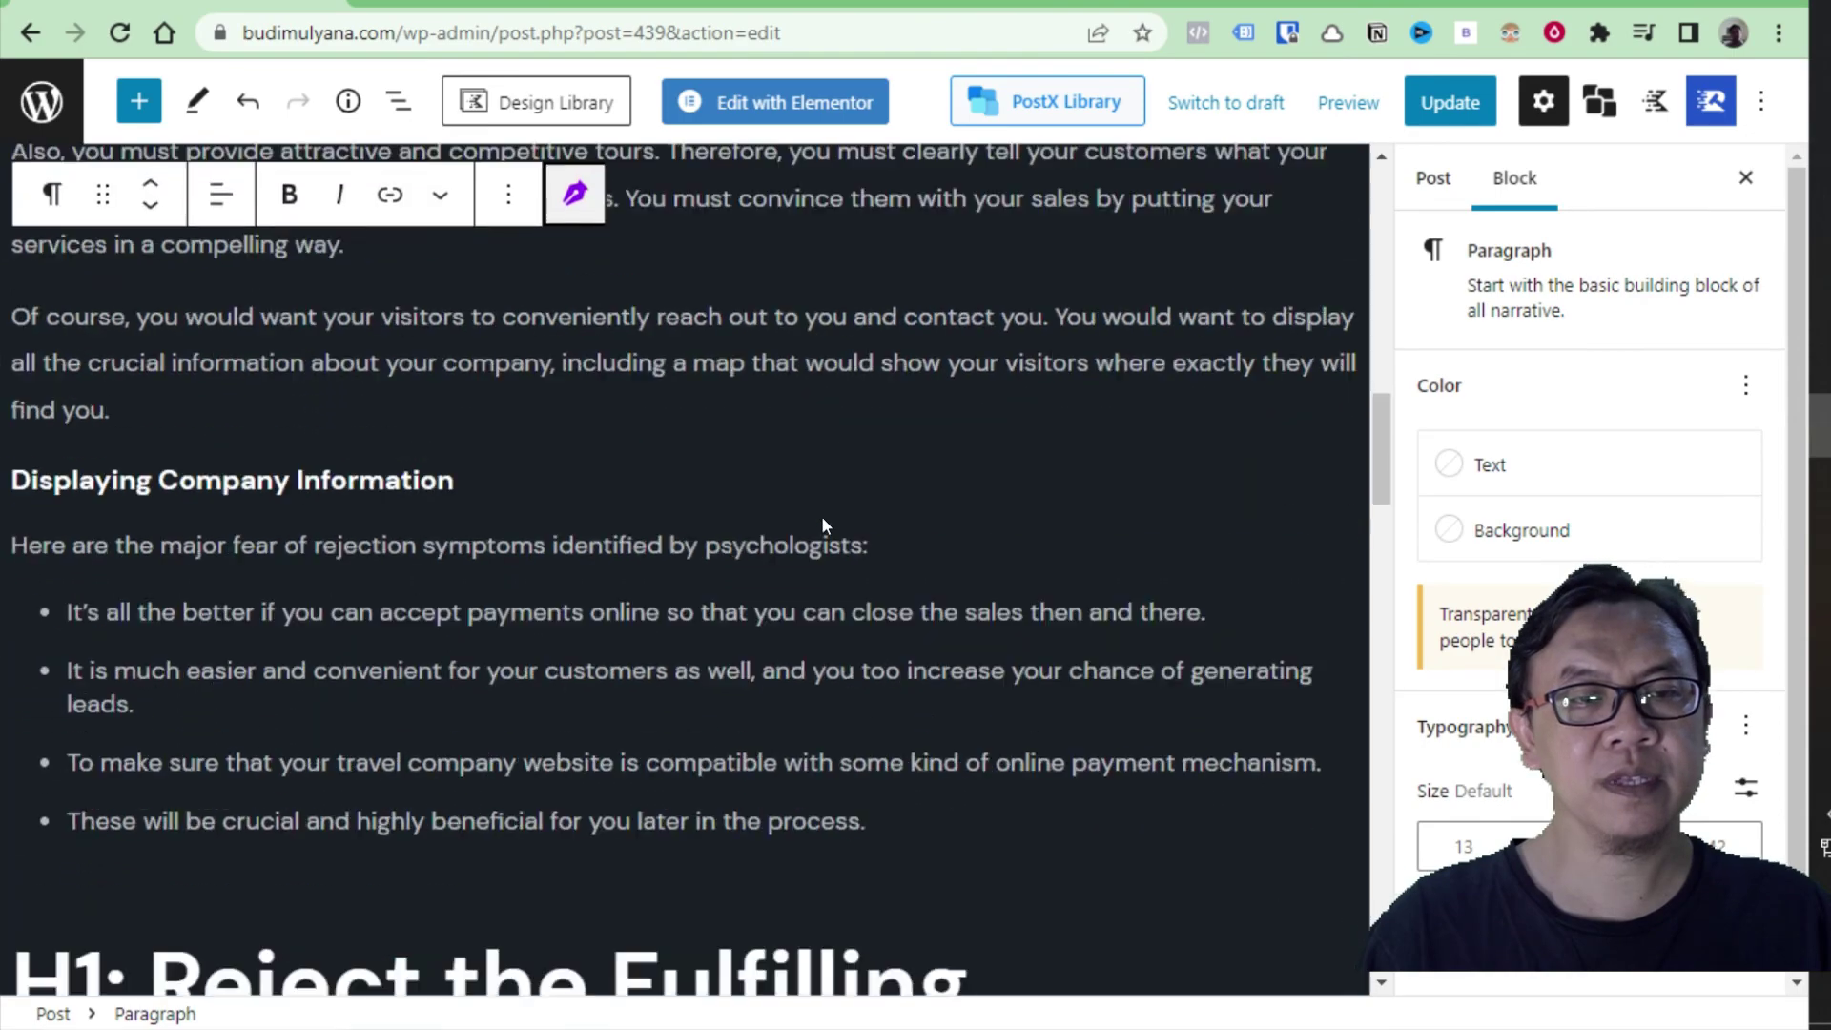
{"action": "scroll", "coordinate": [821, 517], "scroll_direction": "up", "scroll_amount": 20}
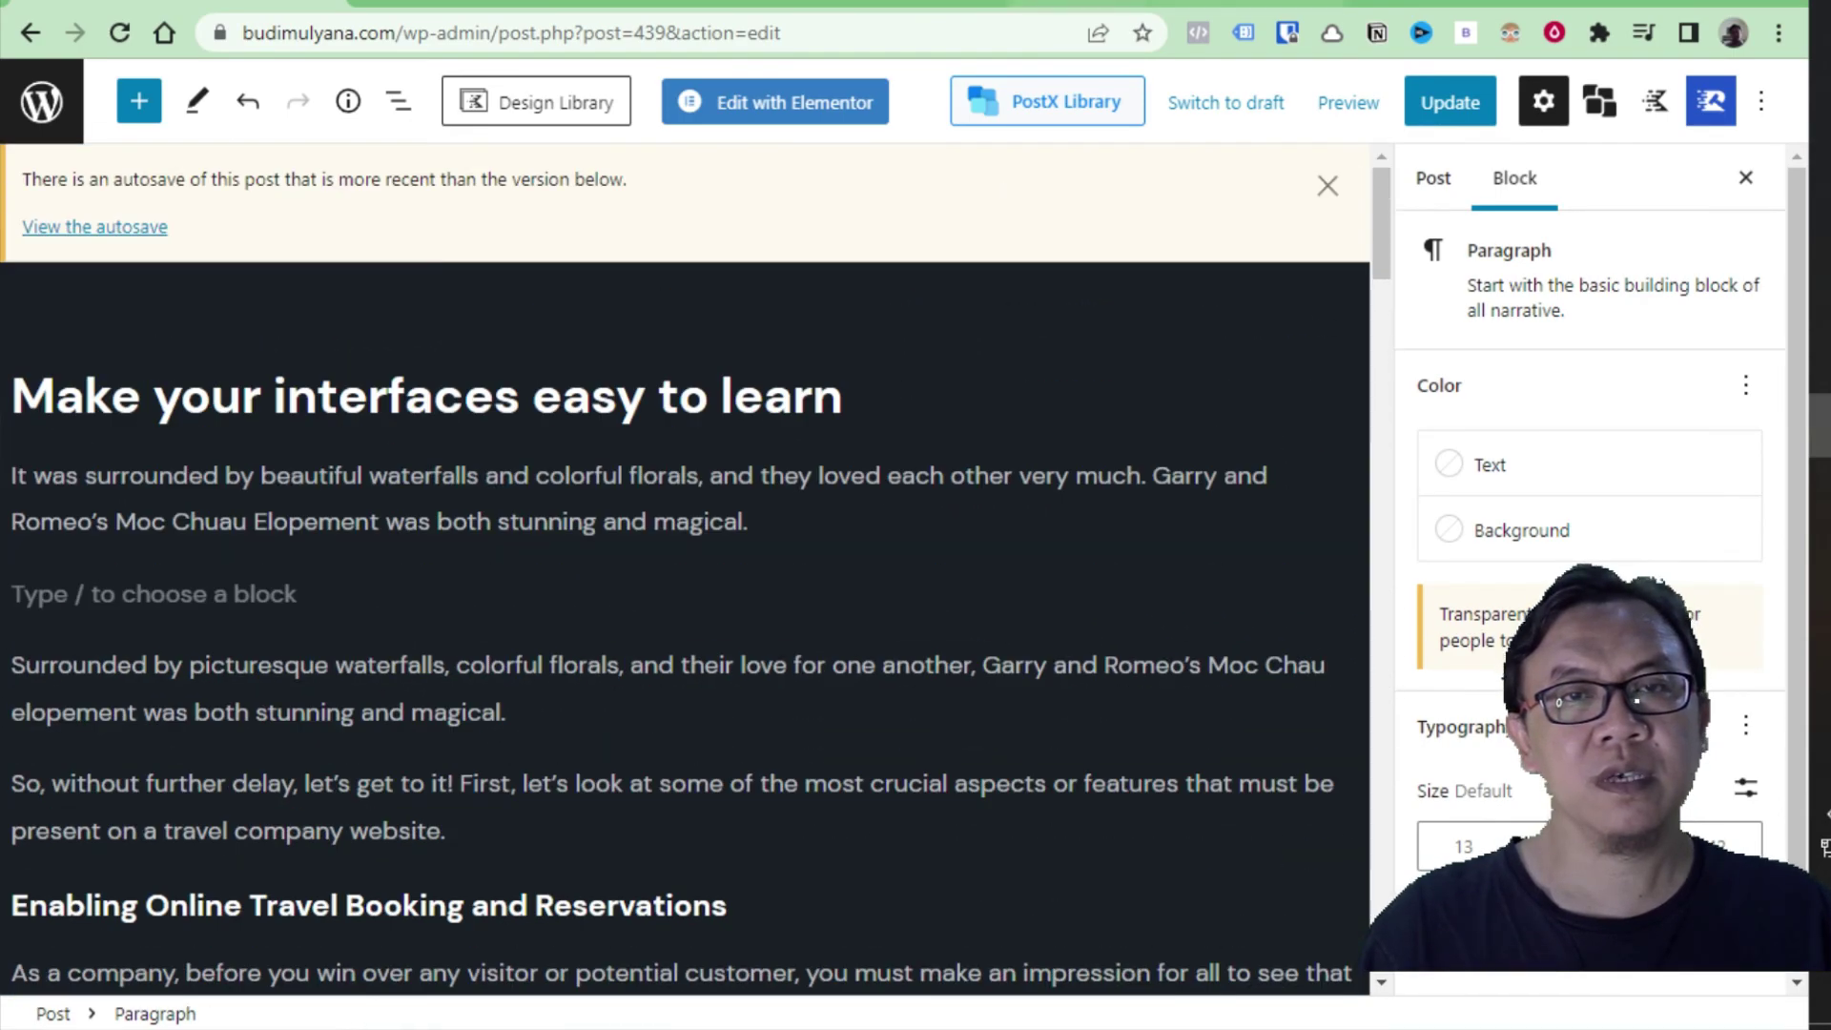
- Review the Chugzi homepage from the paraphrasing tool down through its blogging, backlink and Spintax sections, and return to the WordPress post editor
{"action": "left_click", "coordinate": [1092, 3]}
{"action": "left_click", "coordinate": [181, 3]}
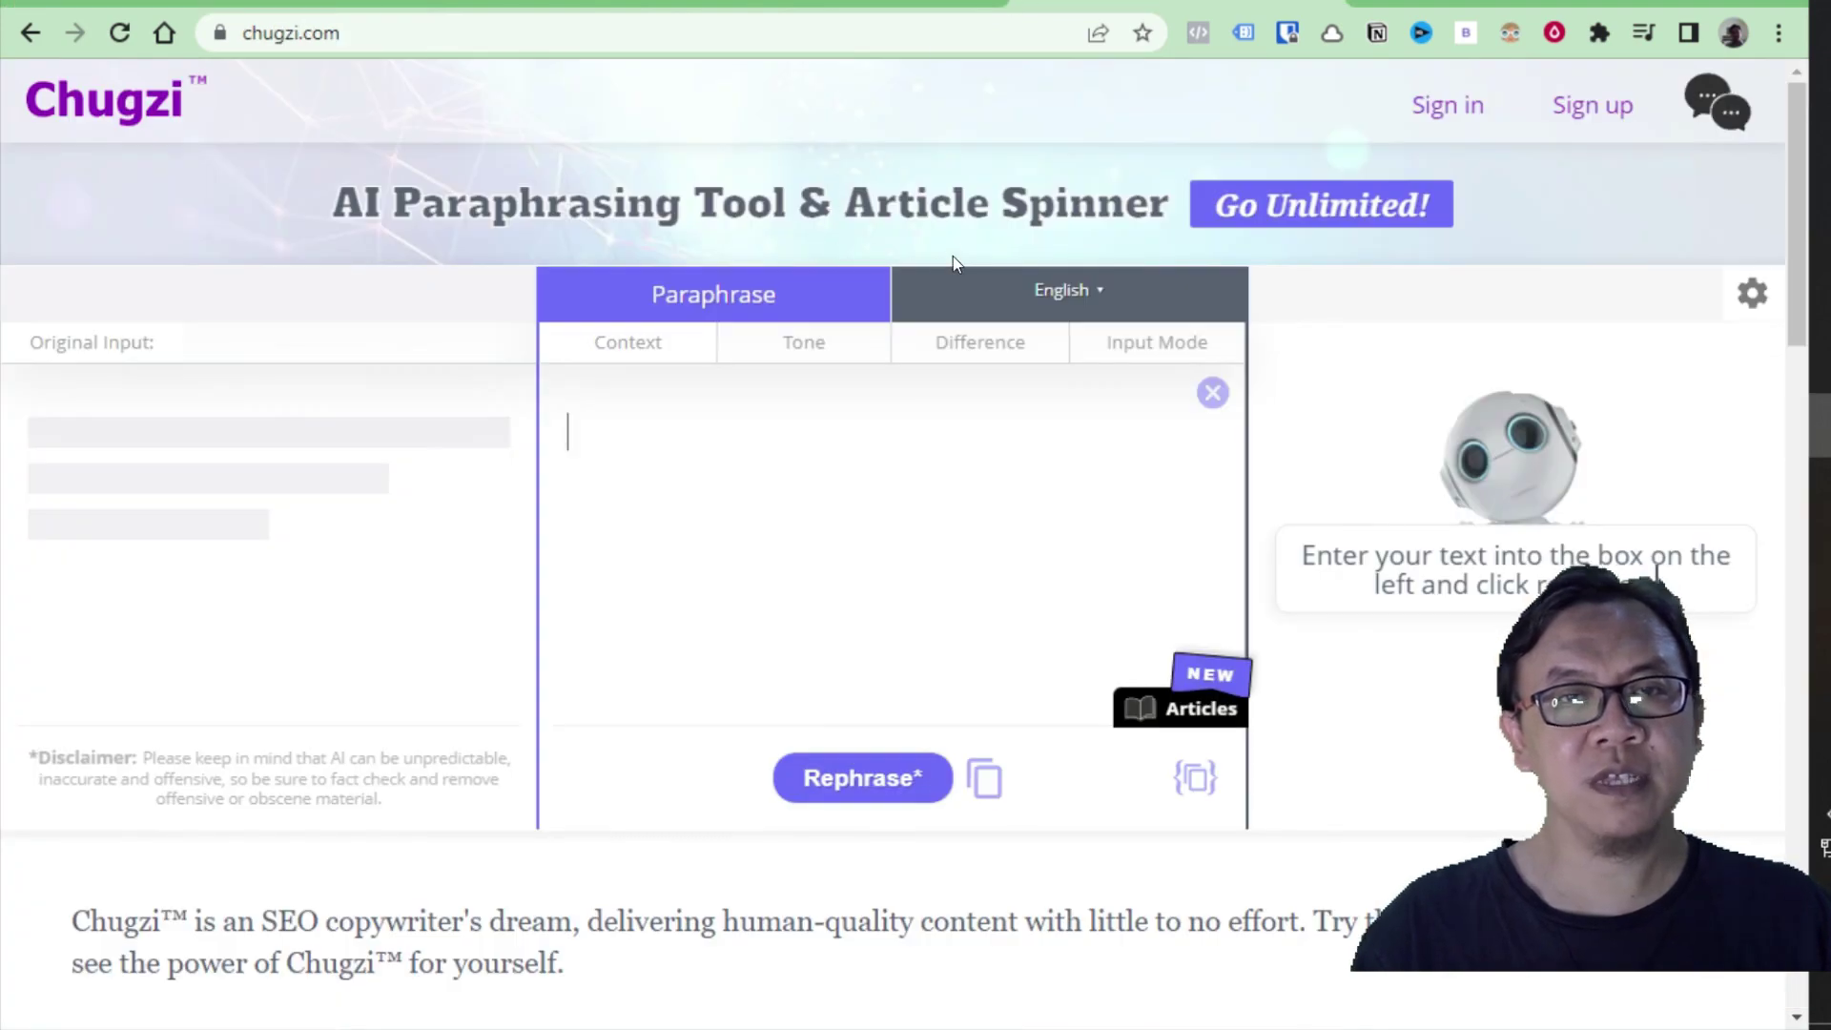
{"action": "scroll", "coordinate": [1375, 523], "scroll_direction": "down", "scroll_amount": 1}
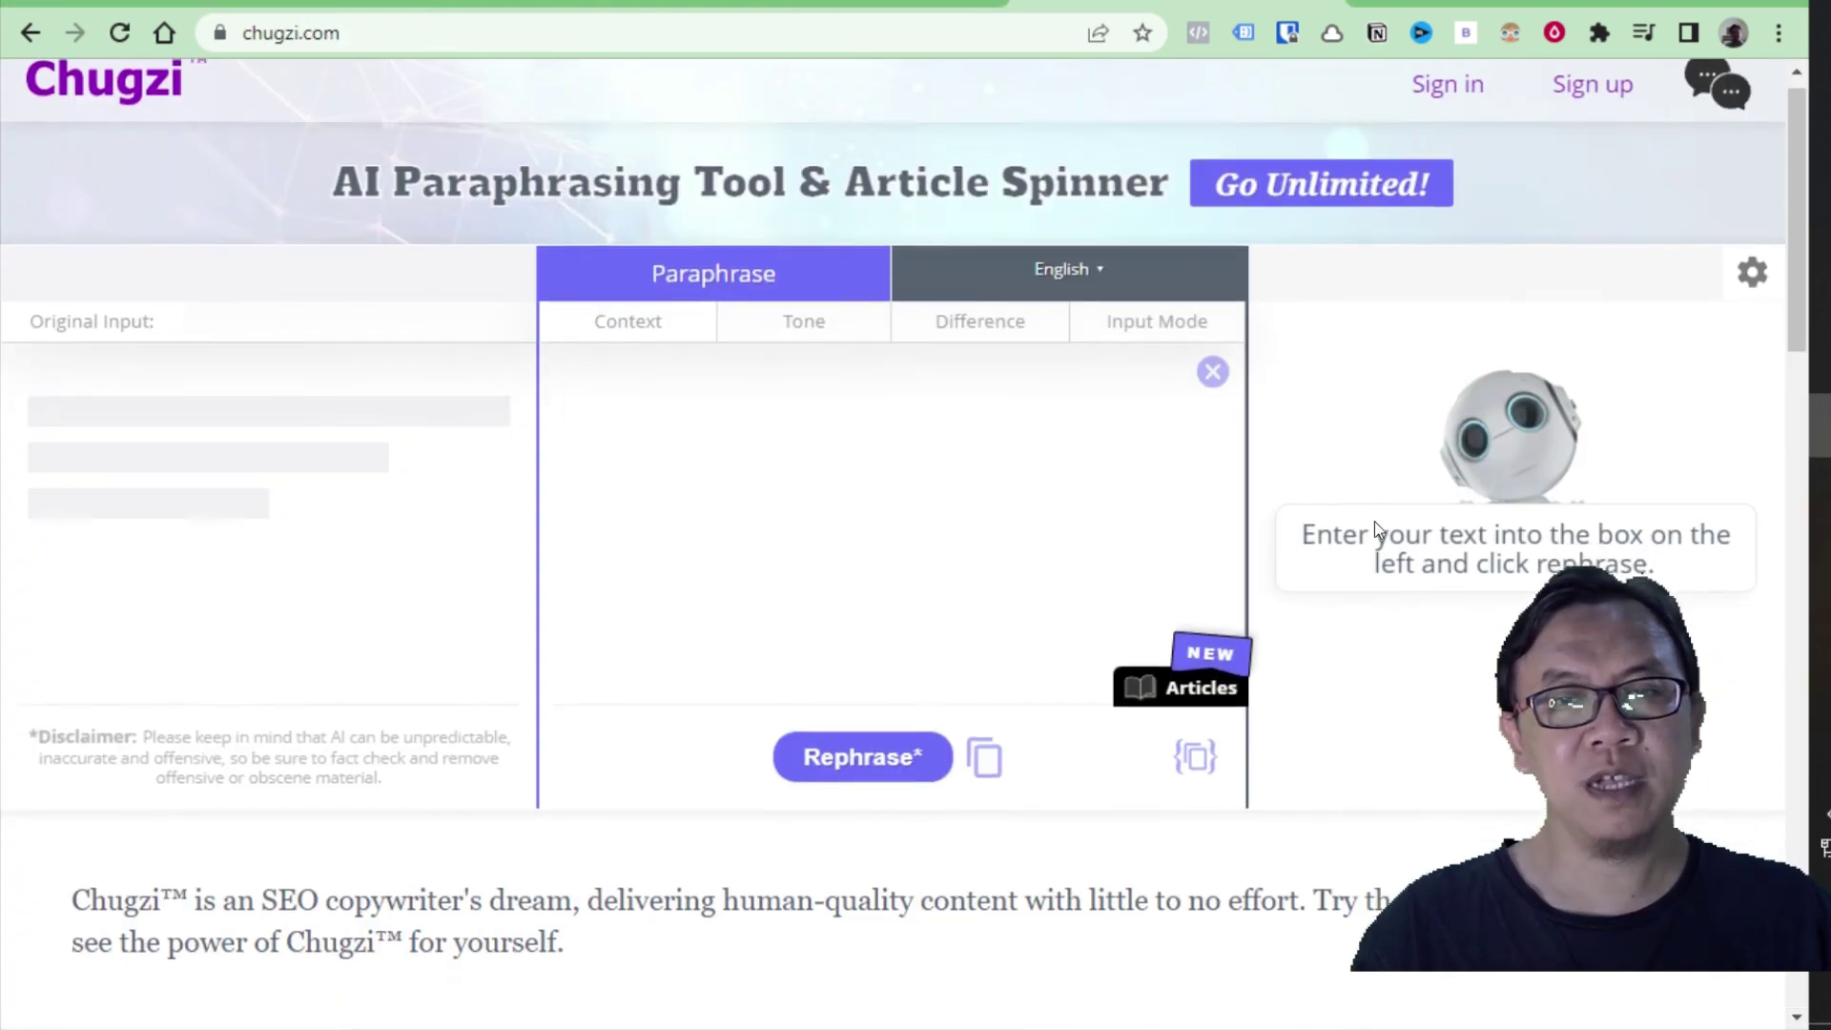
{"action": "scroll", "coordinate": [1375, 522], "scroll_direction": "down", "scroll_amount": 8}
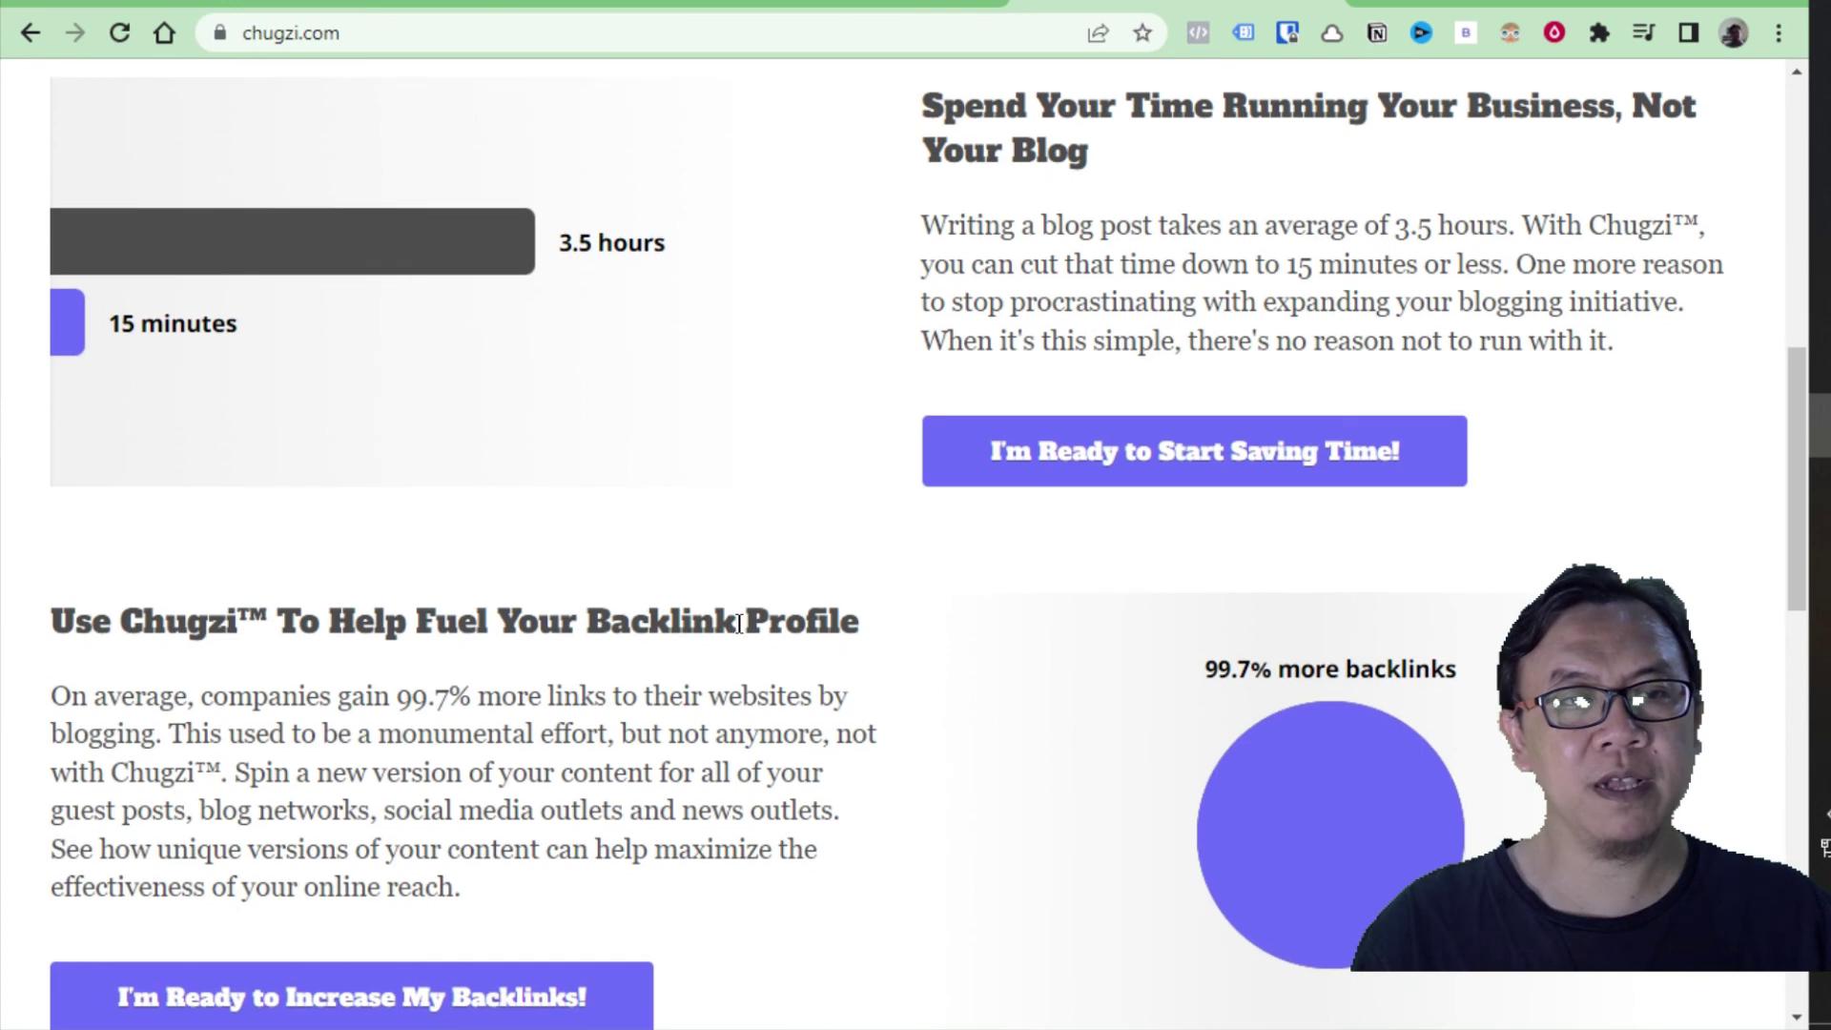
{"action": "scroll", "coordinate": [736, 645], "scroll_direction": "down", "scroll_amount": 10}
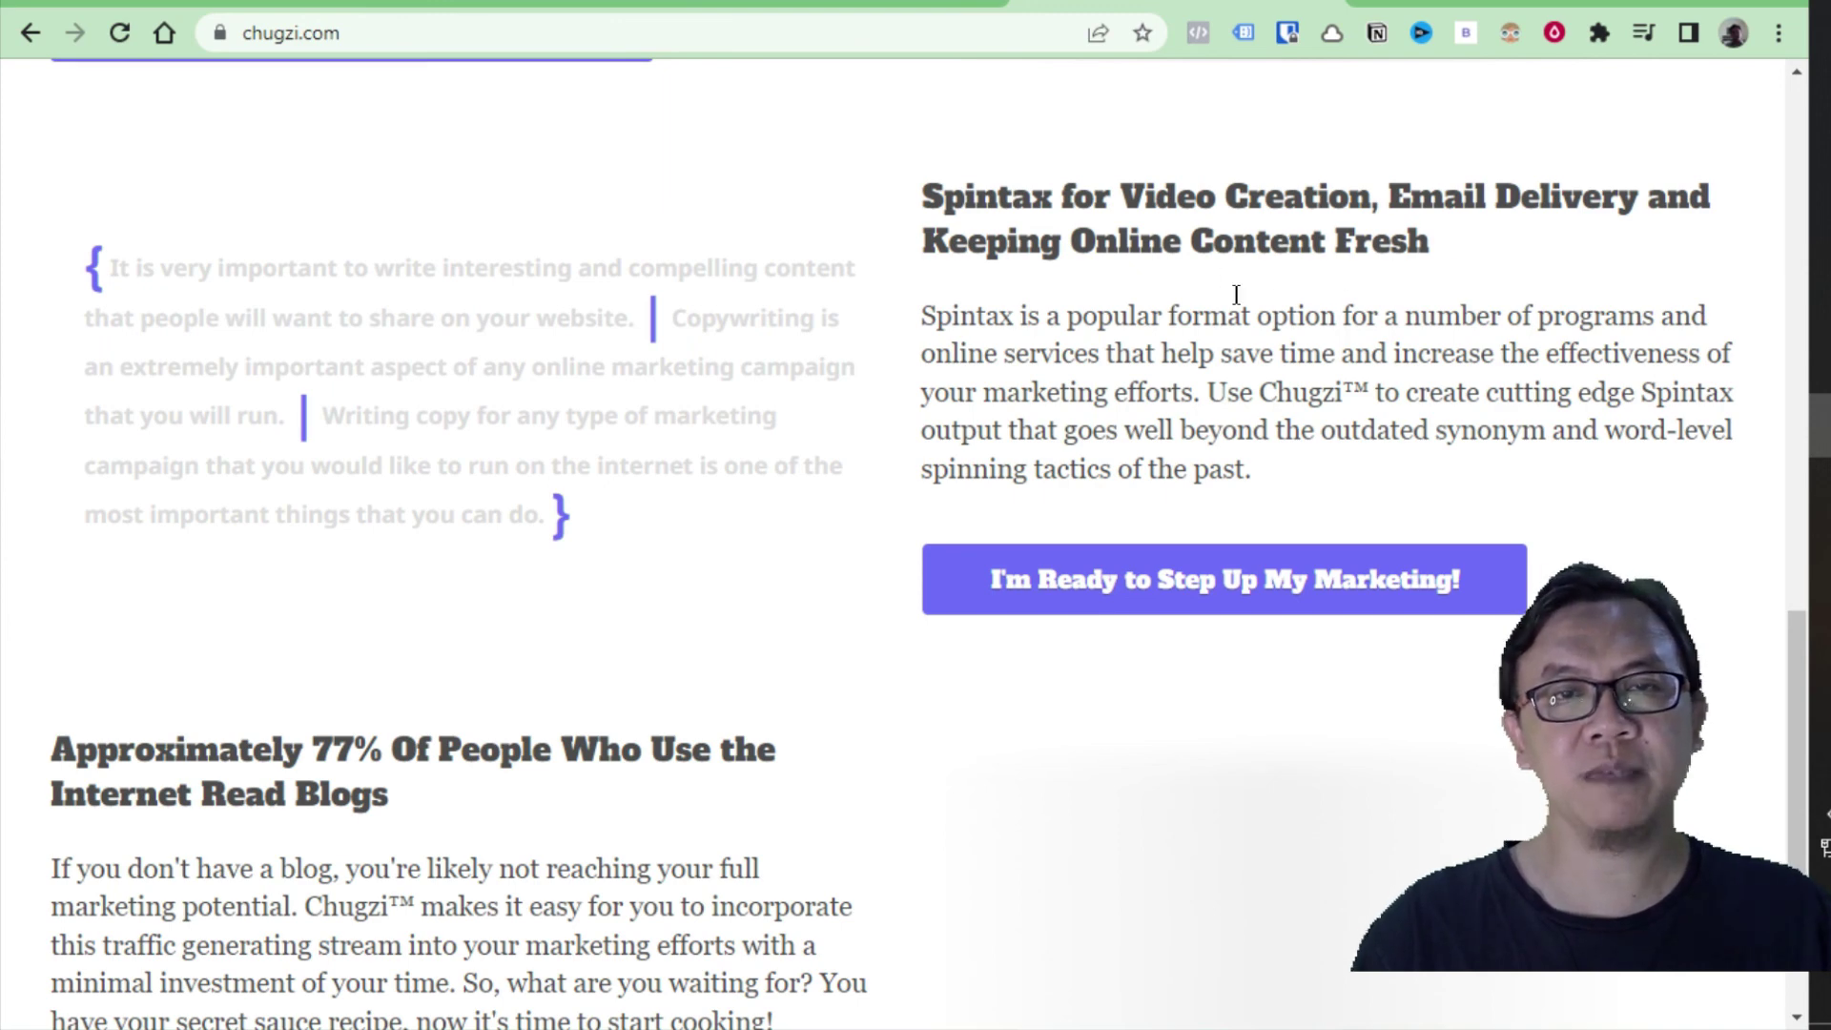
{"action": "left_click", "coordinate": [183, 6]}
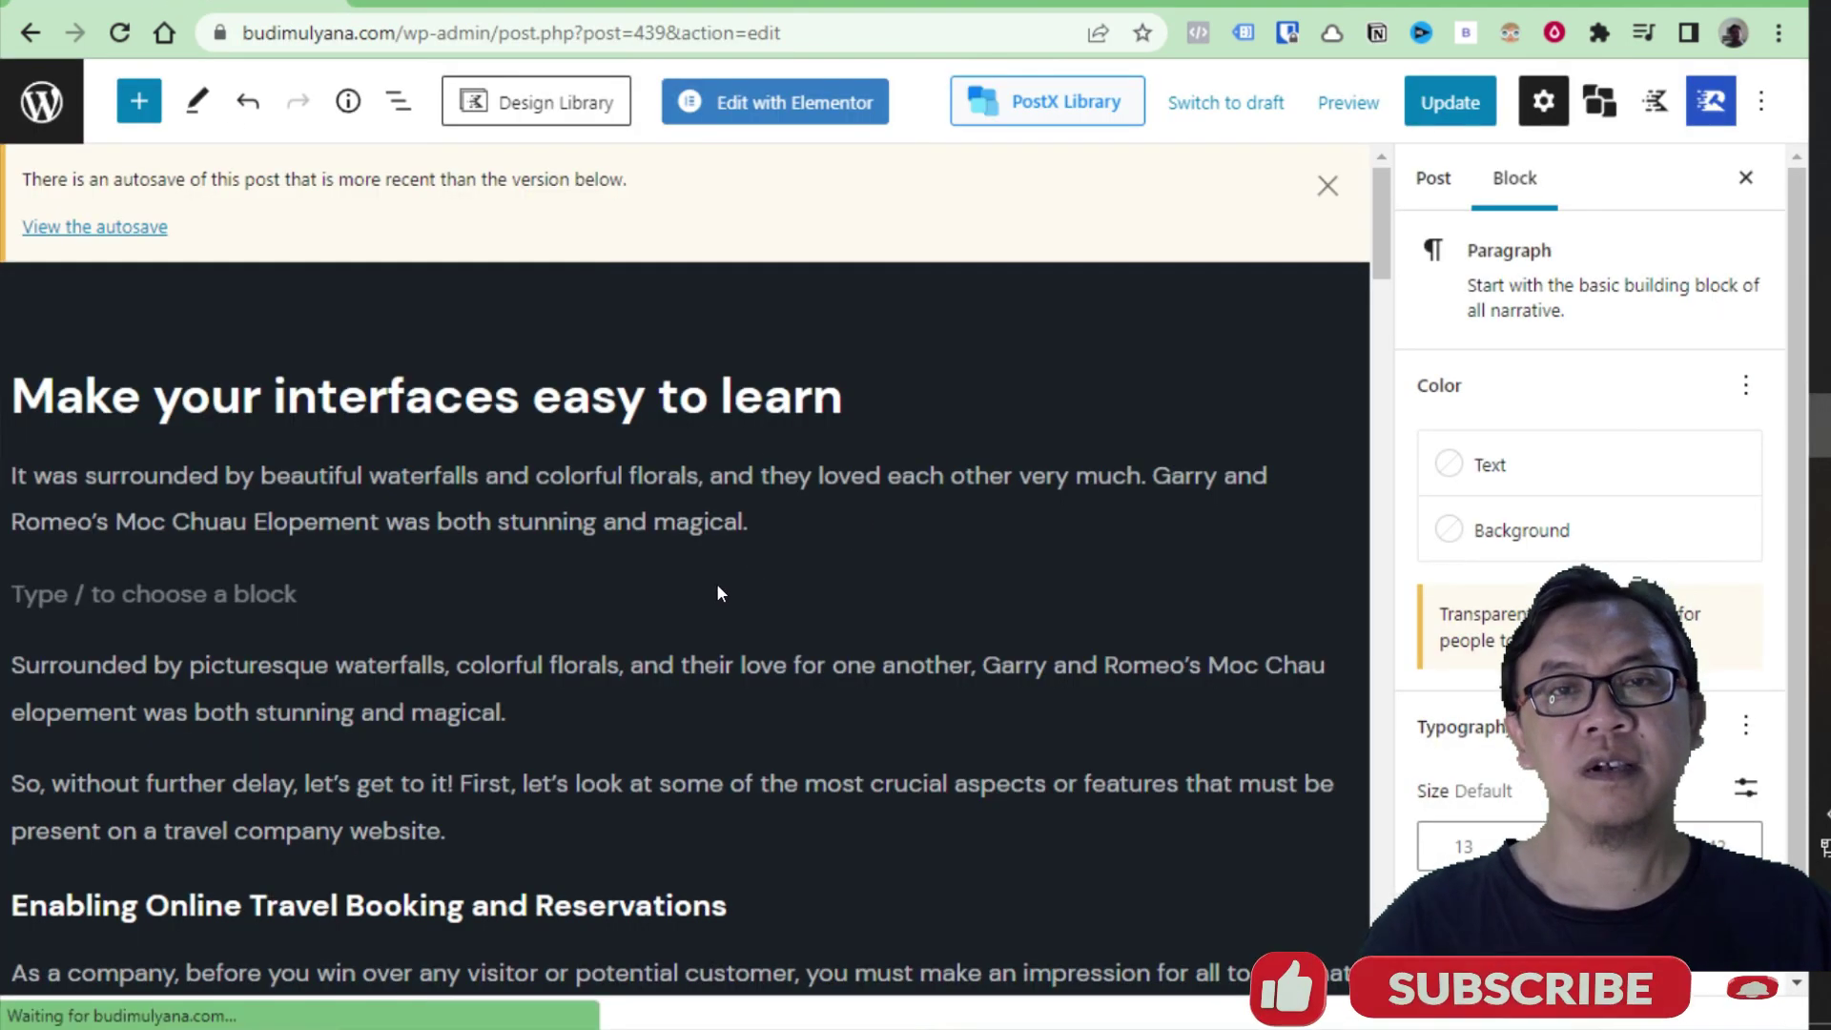